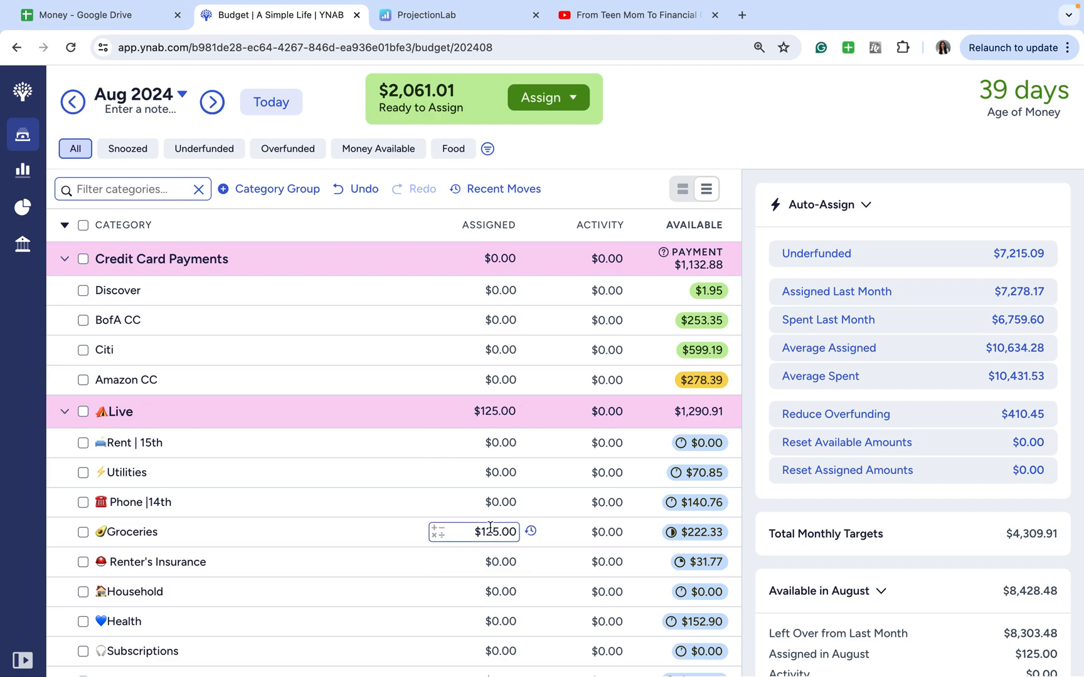
Assign half of $1,275 to the Rent category and $125 to Utilities for August 2024
left_click(502, 443)
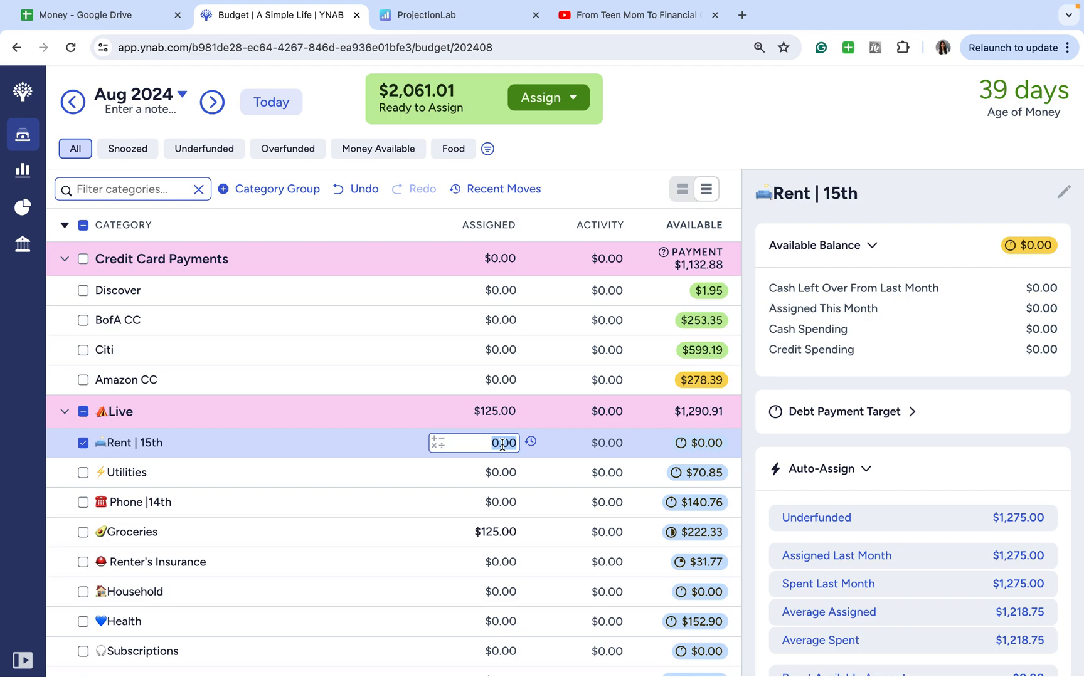
type("1275/2")
key("Return")
left_click(501, 472)
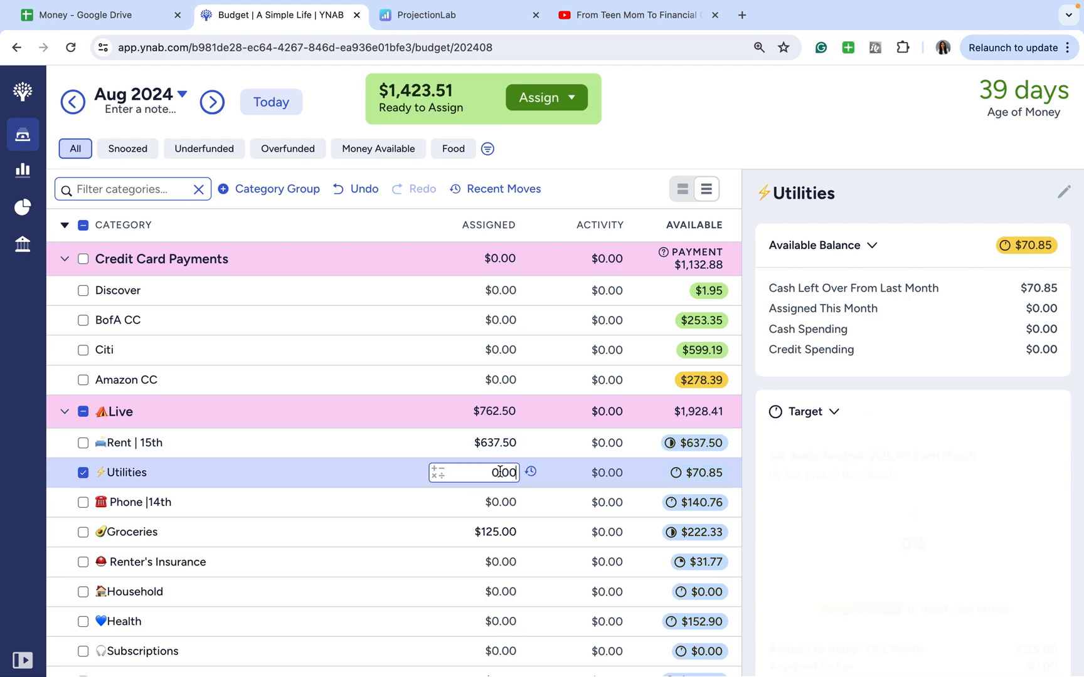
type("125")
key("Return")
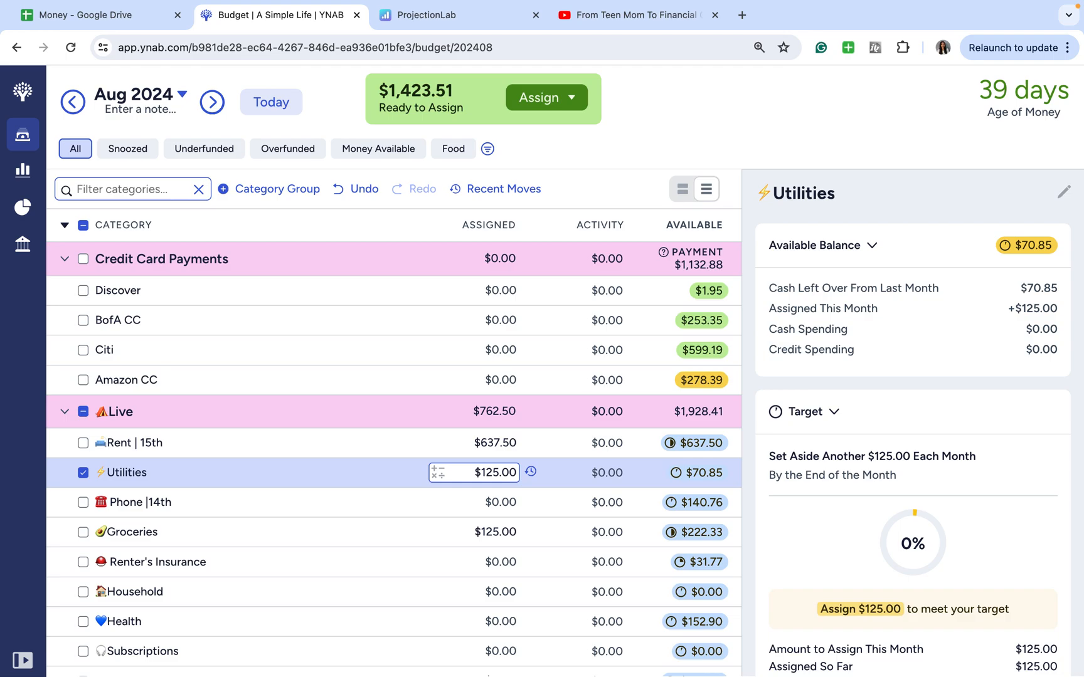
left_click(83, 473)
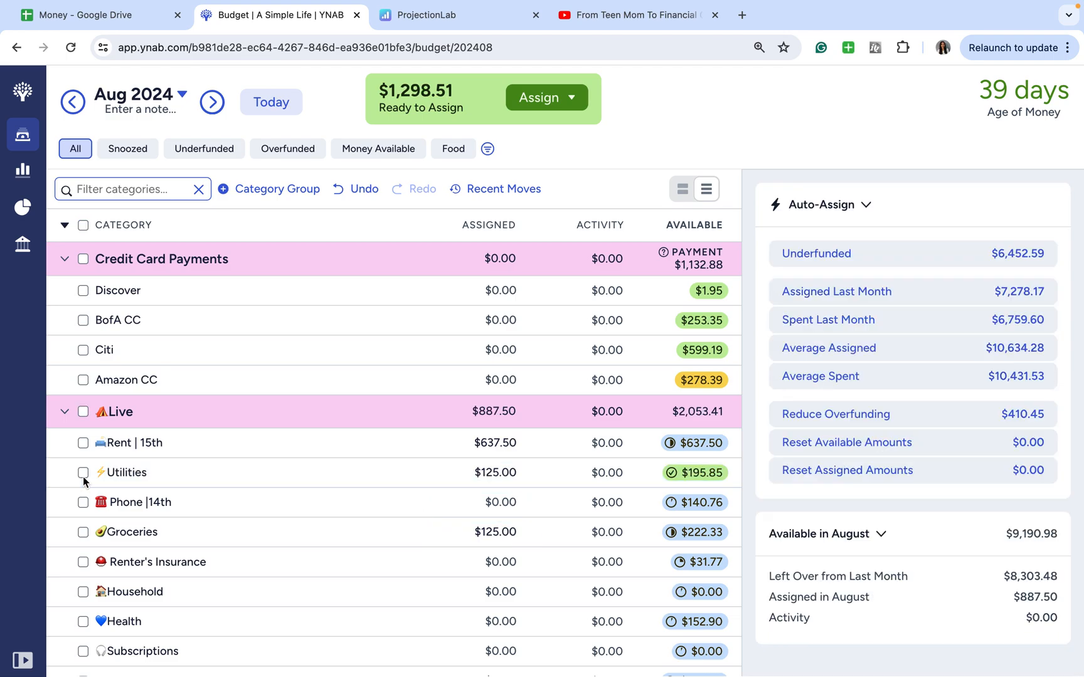
Assign $114 to the Phone category and $10.59 to Renter's Insurance
scroll(404, 502, "down", 2)
left_click(502, 450)
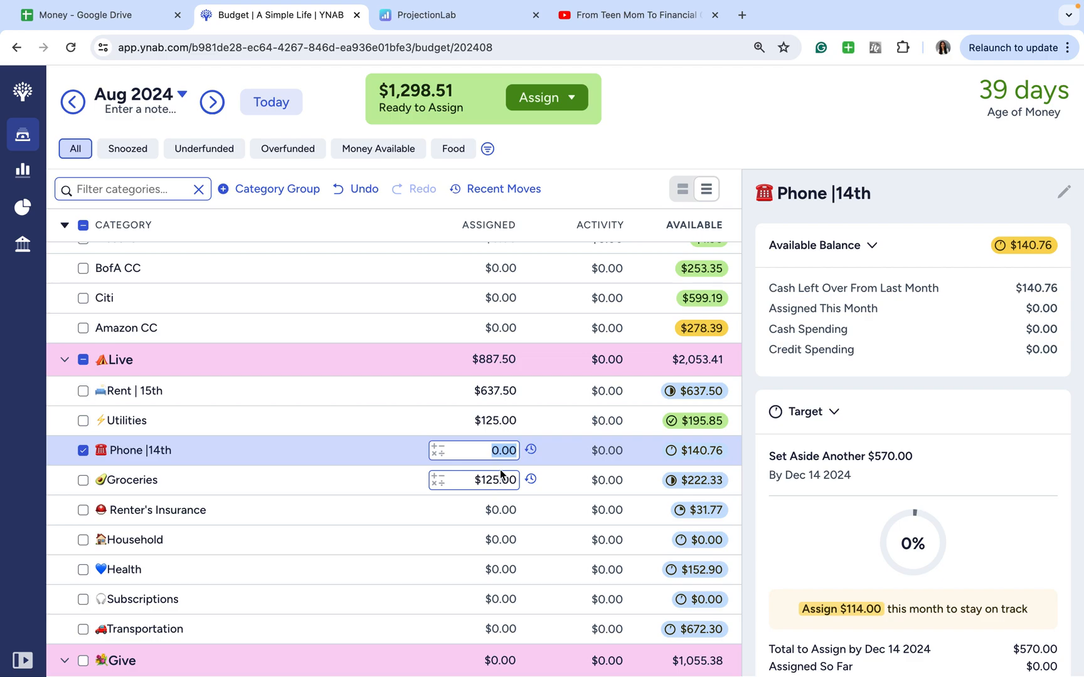
type("114")
key("Return")
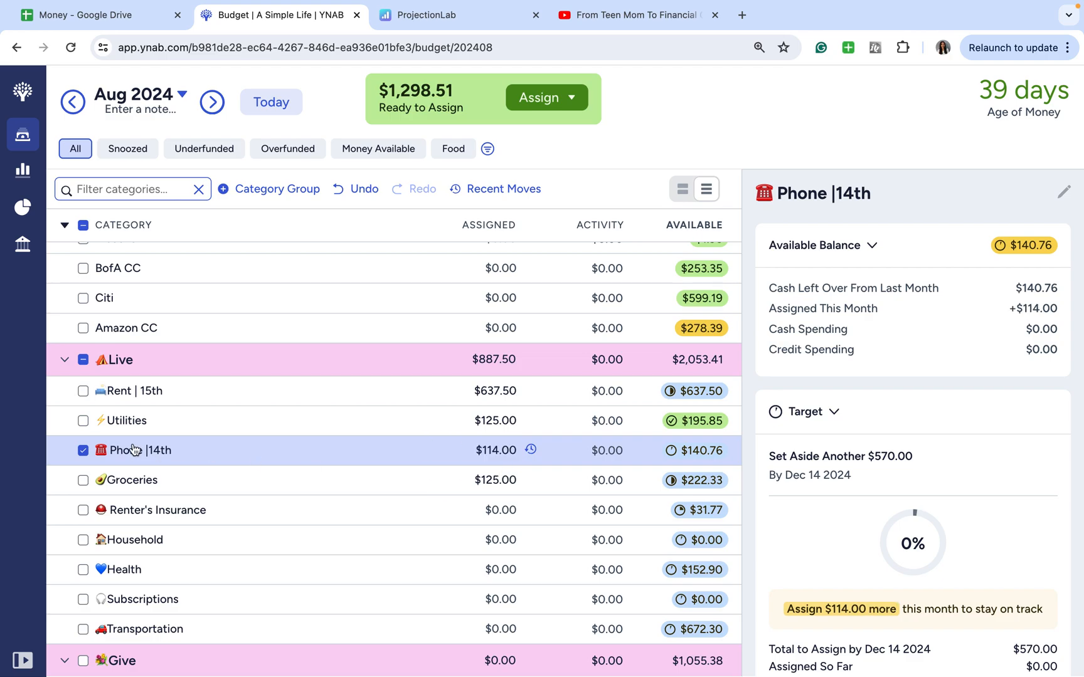
left_click(82, 451)
left_click(462, 516)
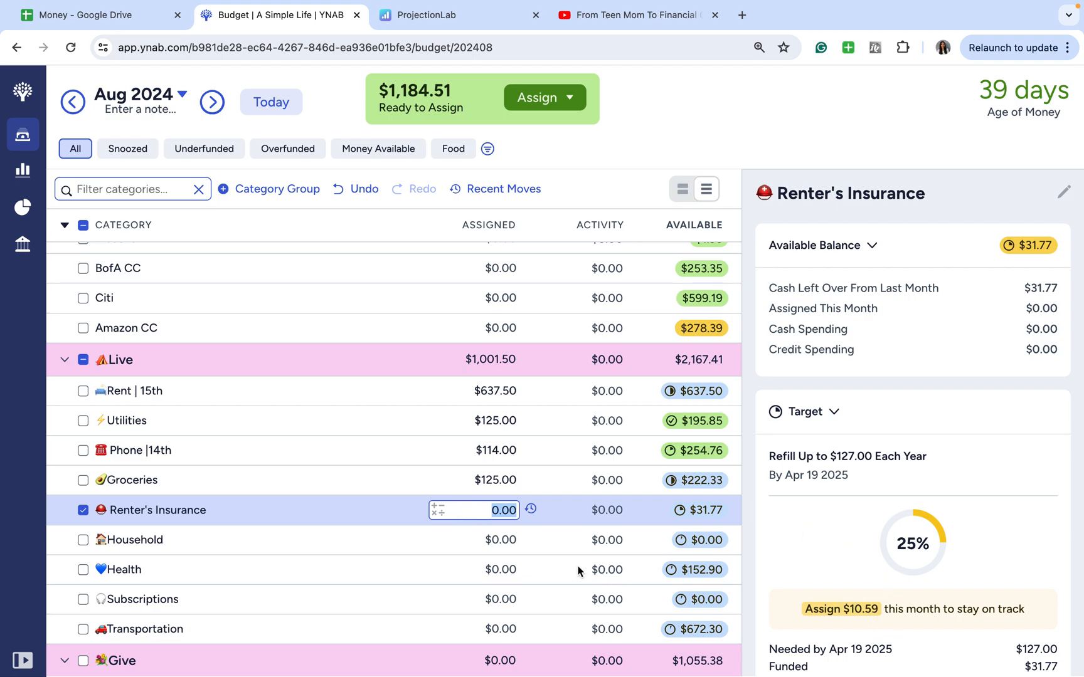
type("10.59")
Assign $50 to Household and $50 to Health in the Live group
left_click(502, 539)
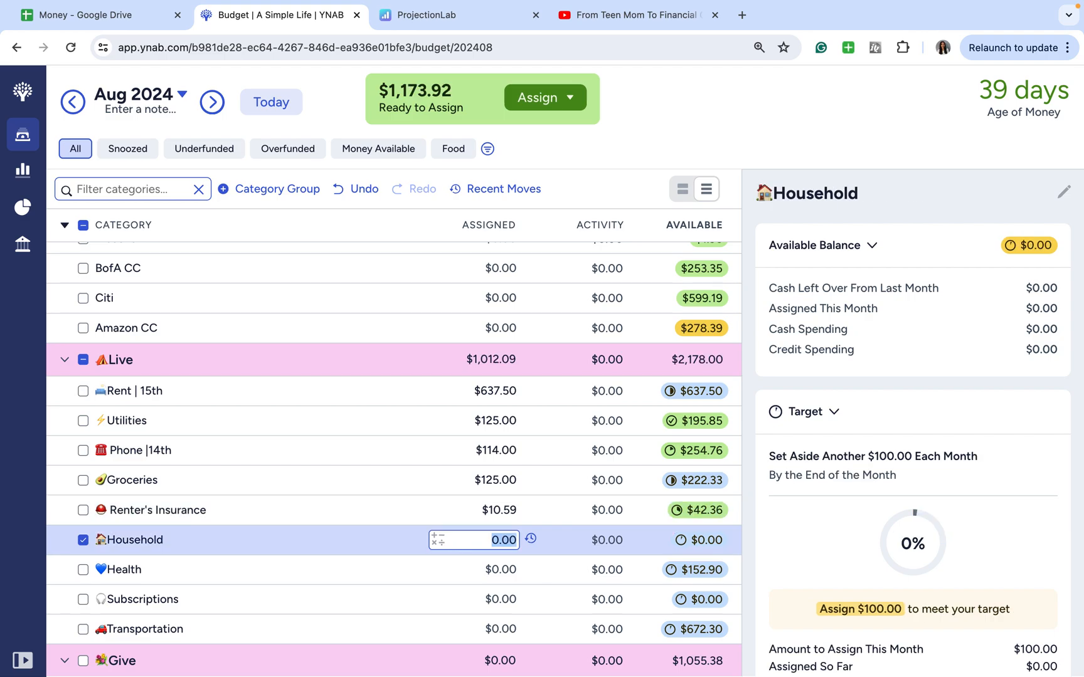
type("50")
key("Return")
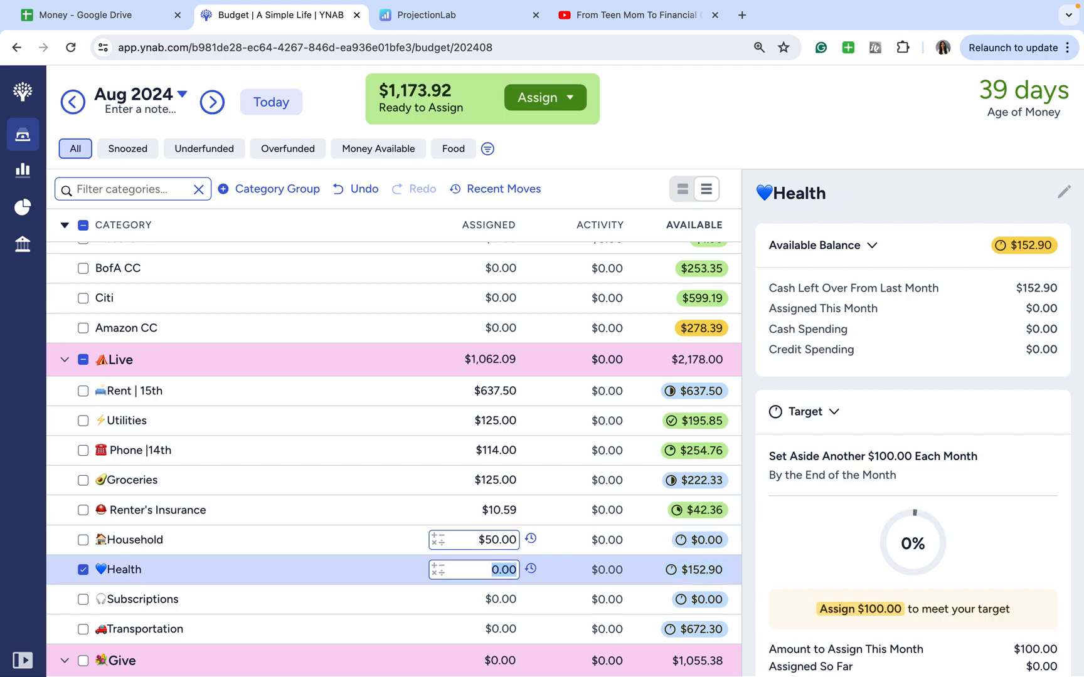
type("50")
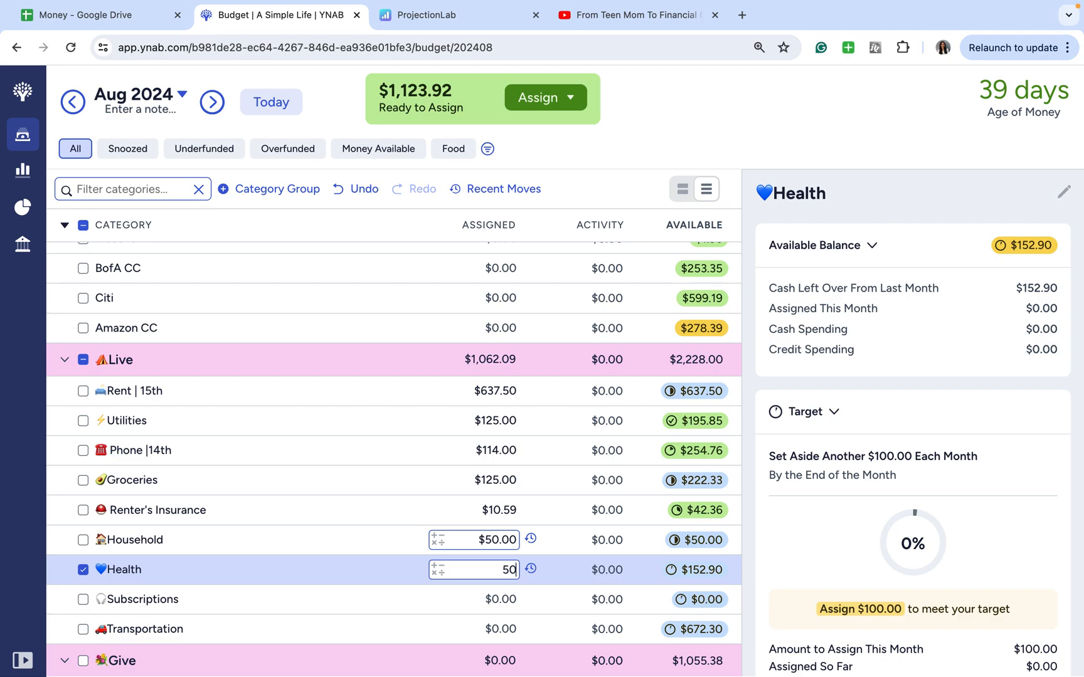
key("Return")
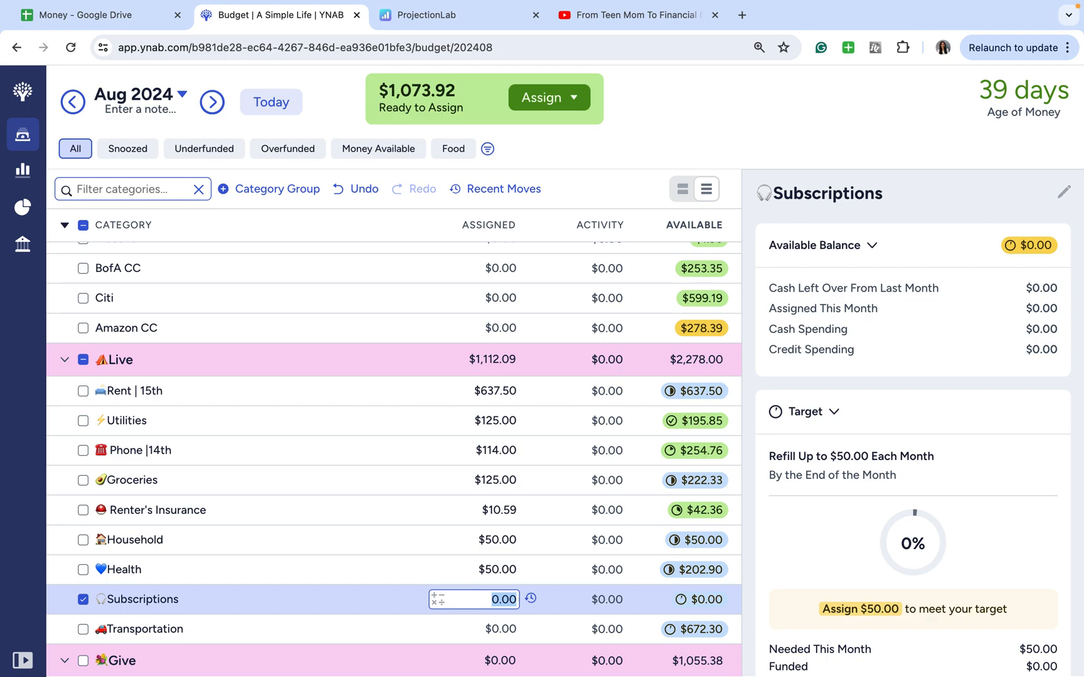
Assign $50 to the Subscriptions category
type("50")
key("Return")
key("Return")
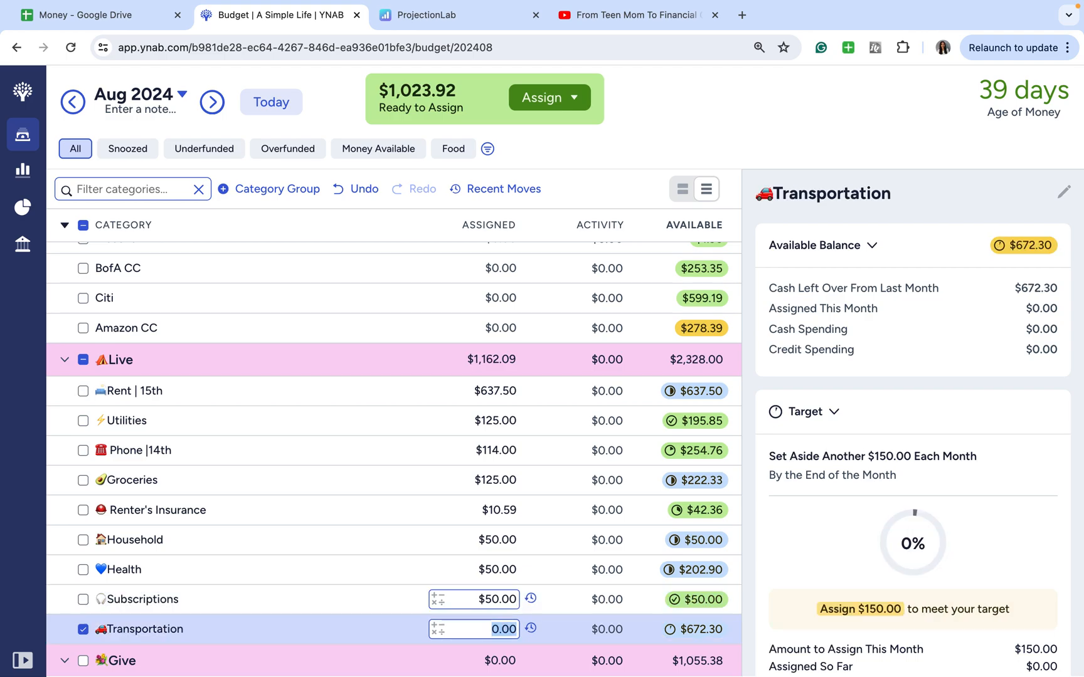
Auto-assign the Average Spent amount to the Transportation category
scroll(515, 605, "down", 2)
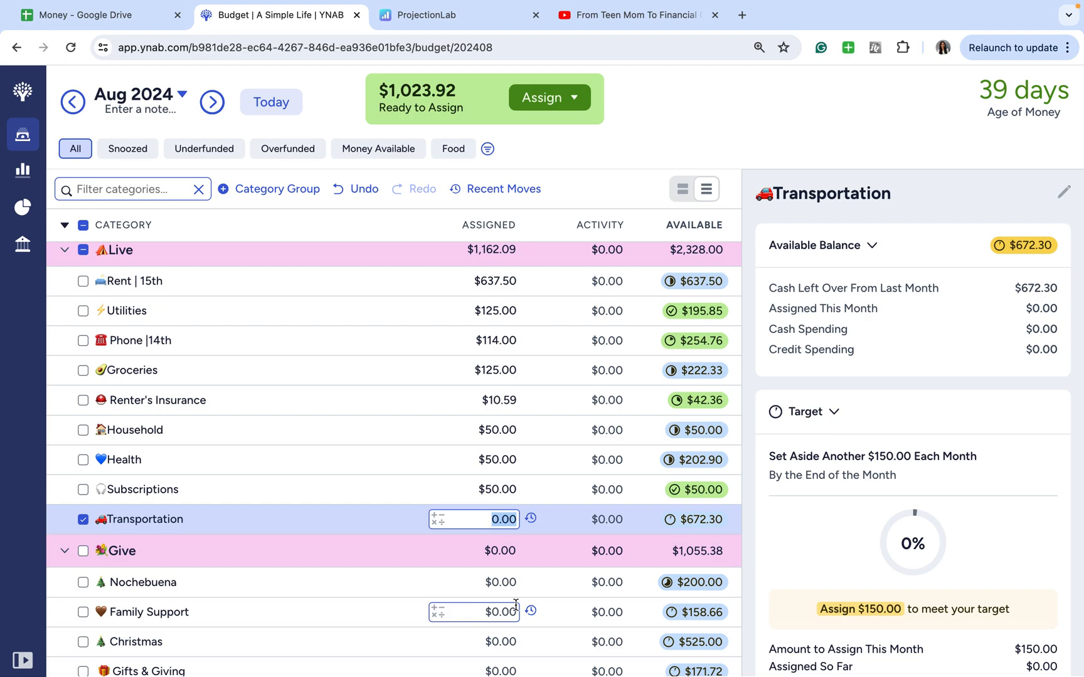
left_click(145, 519)
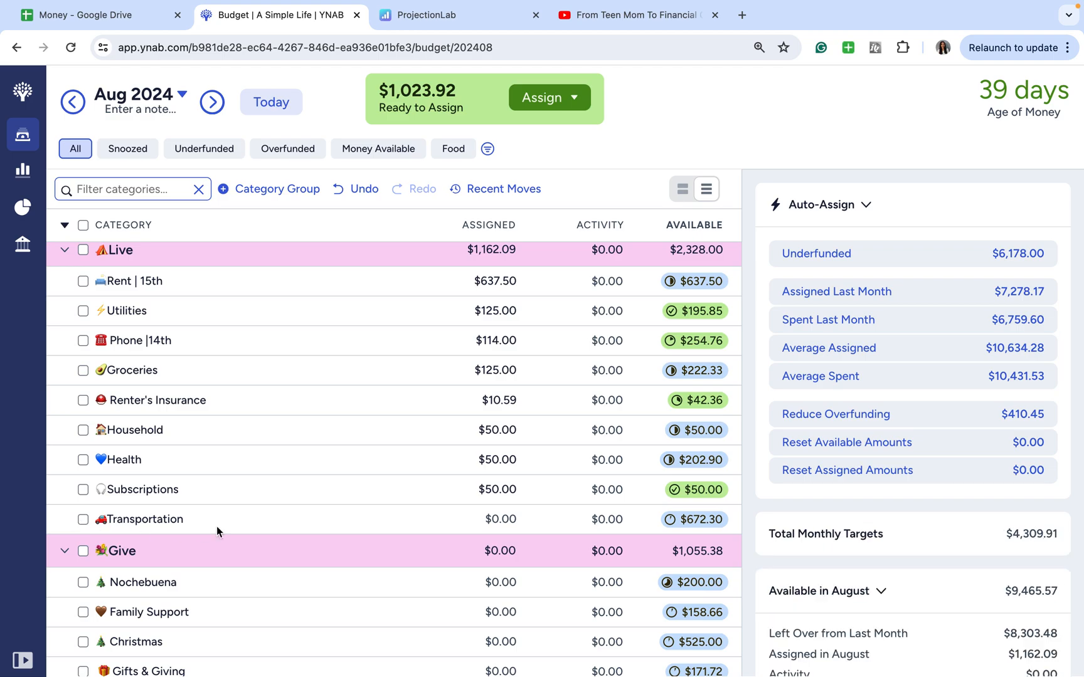
left_click(291, 528)
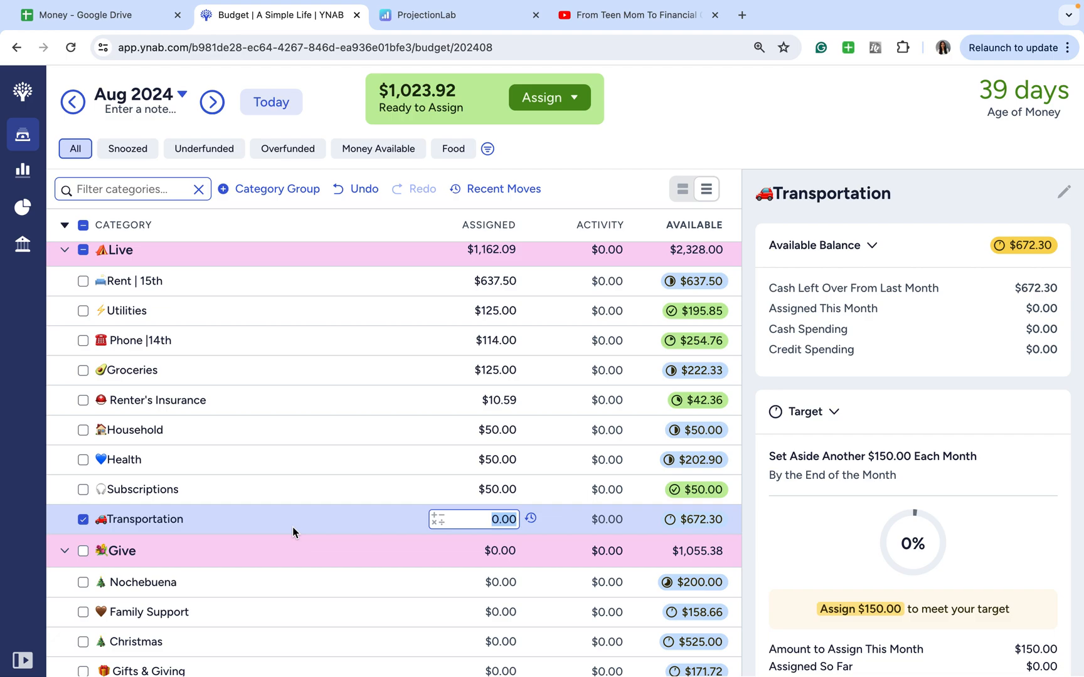
left_click(82, 519)
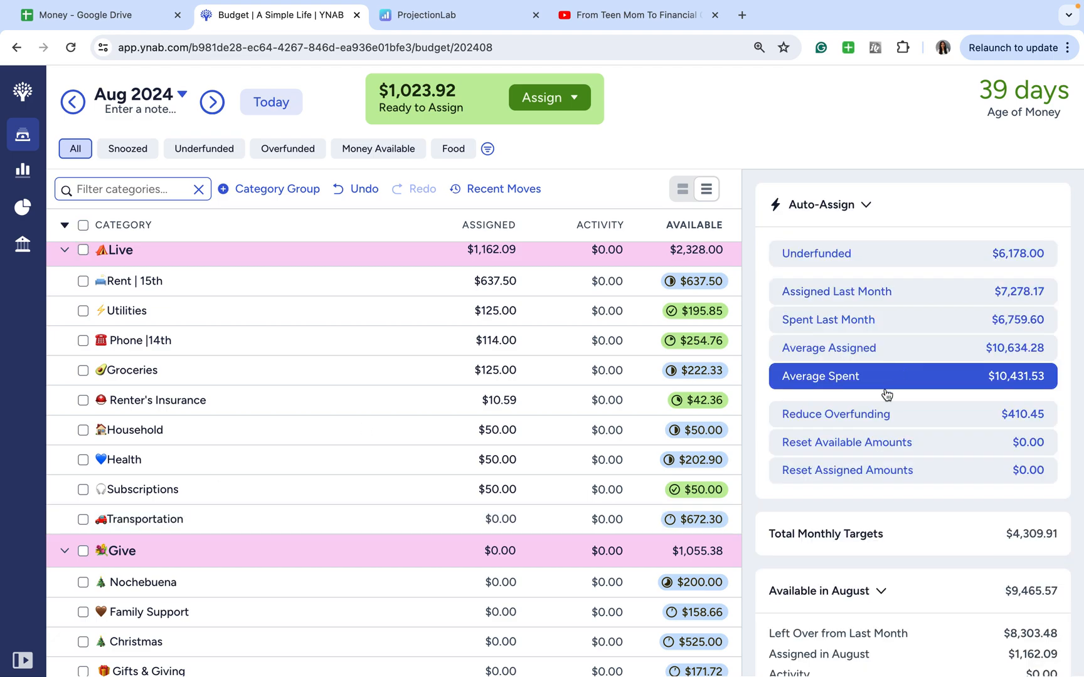
left_click(551, 531)
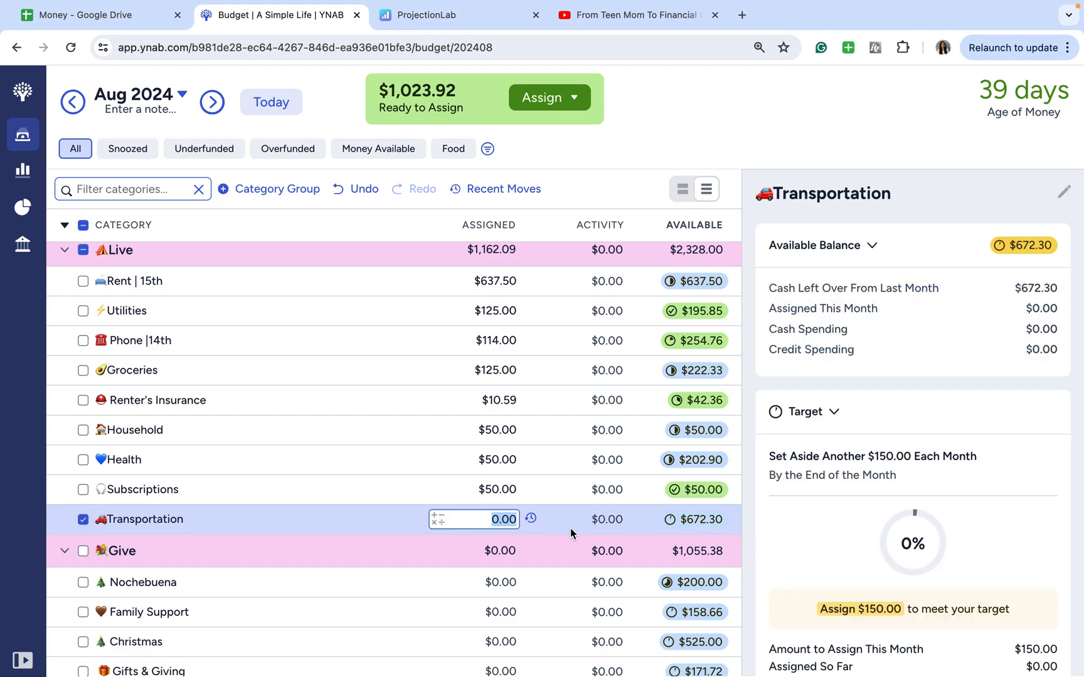
scroll(840, 433, "down", 1)
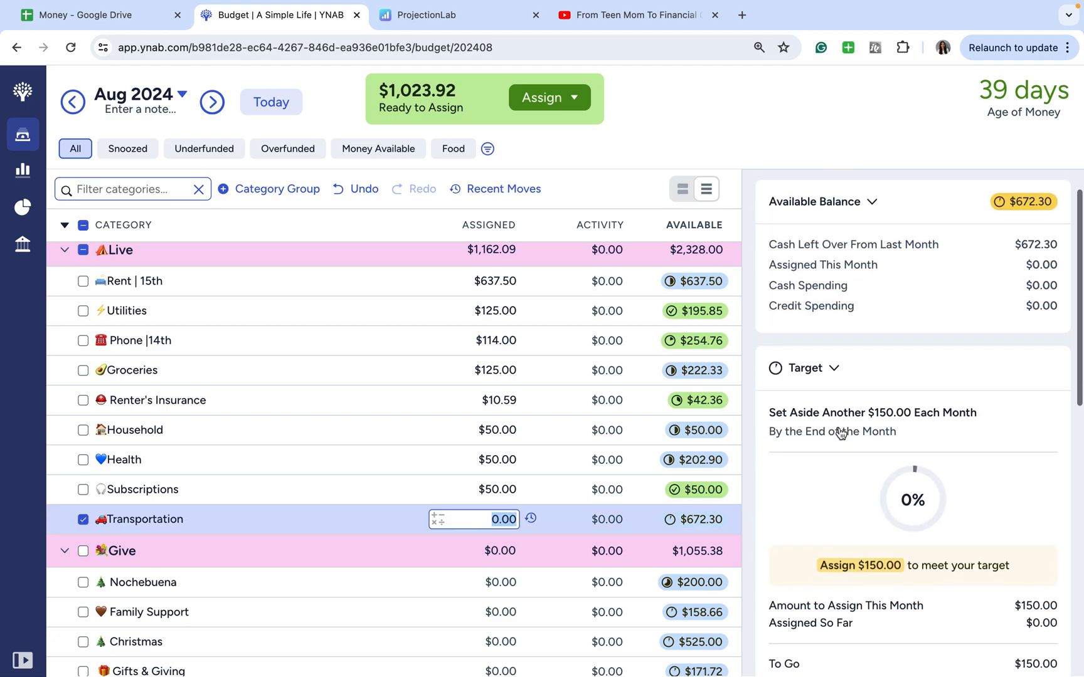
scroll(840, 433, "down", 8)
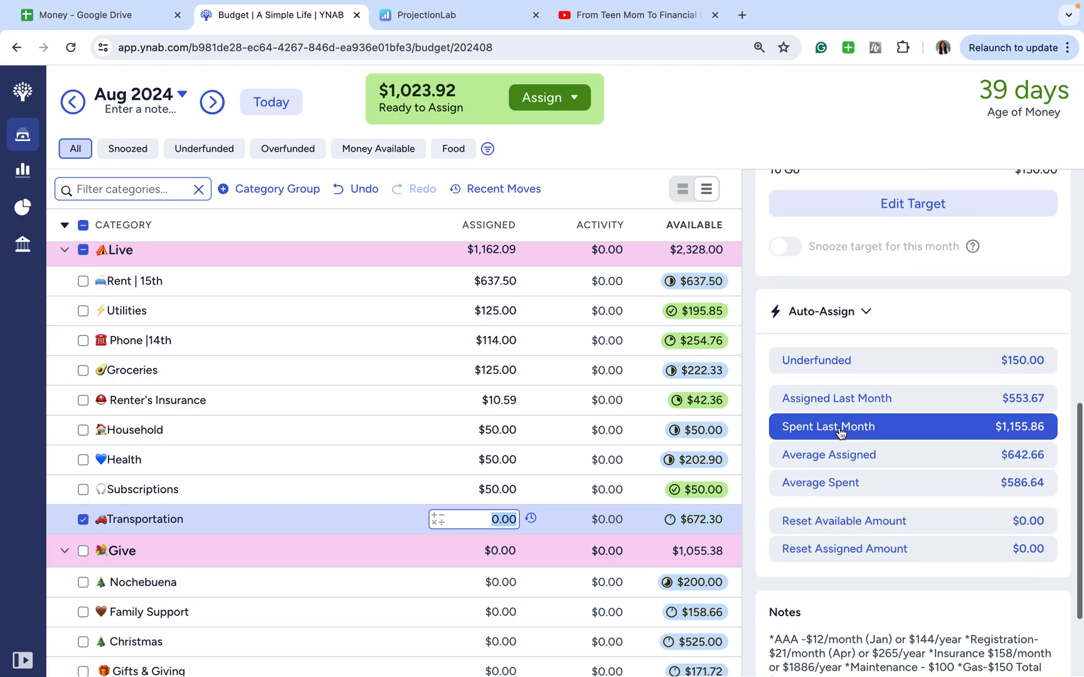
left_click(824, 492)
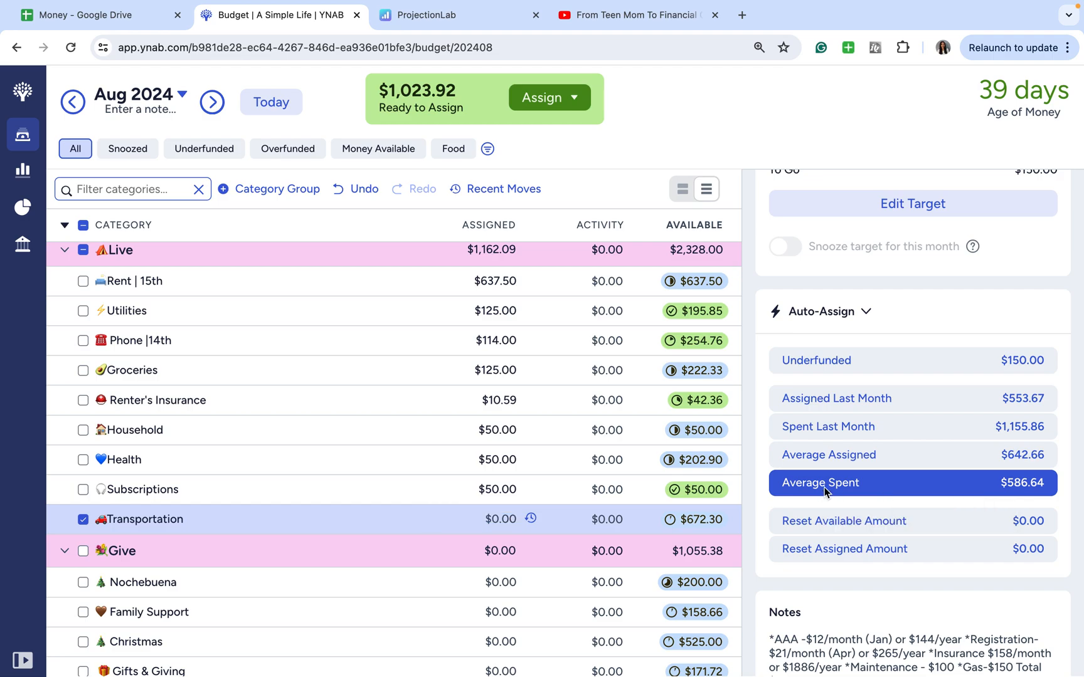
Divide the amount assigned to Transportation by 2
left_click(518, 519)
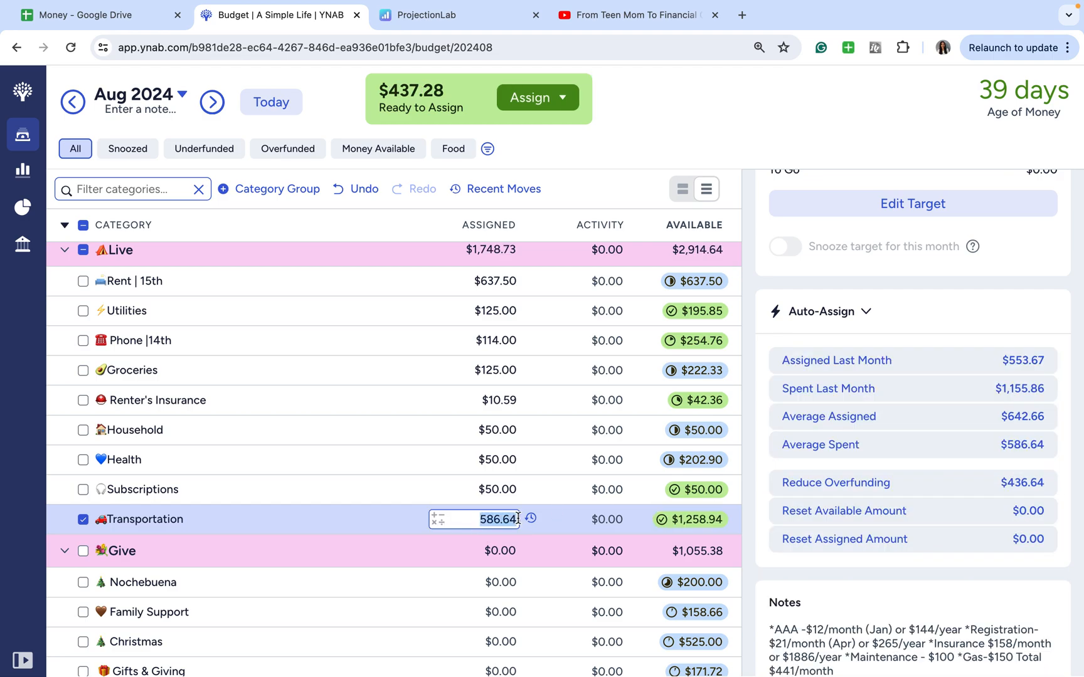
left_click(518, 518)
type("/2")
key("Return")
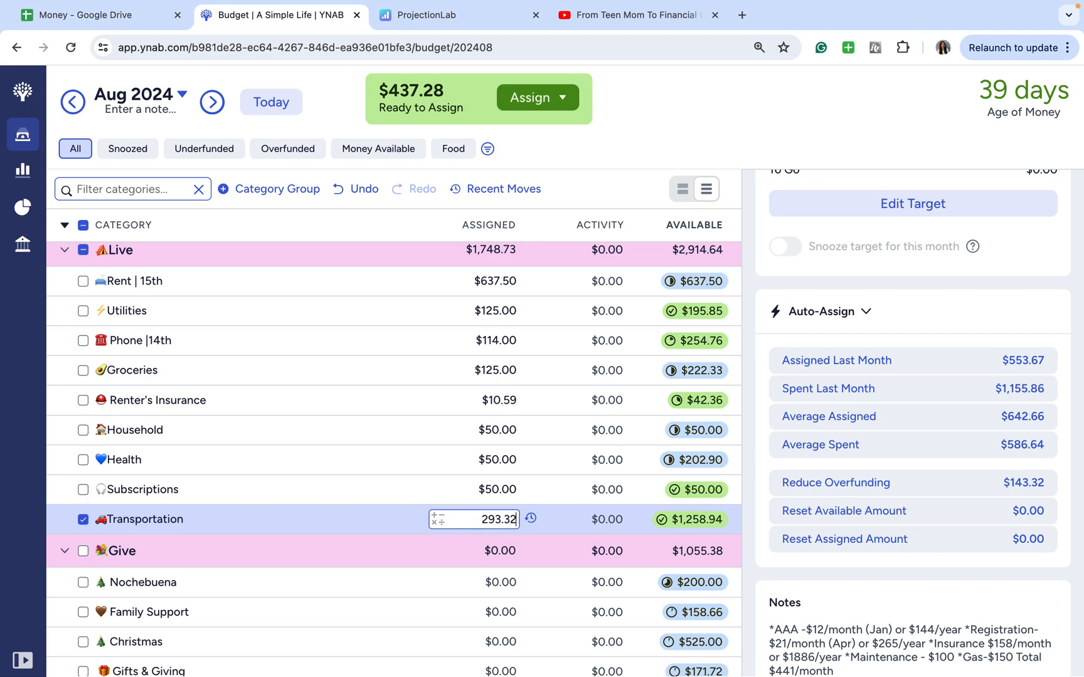
left_click(84, 521)
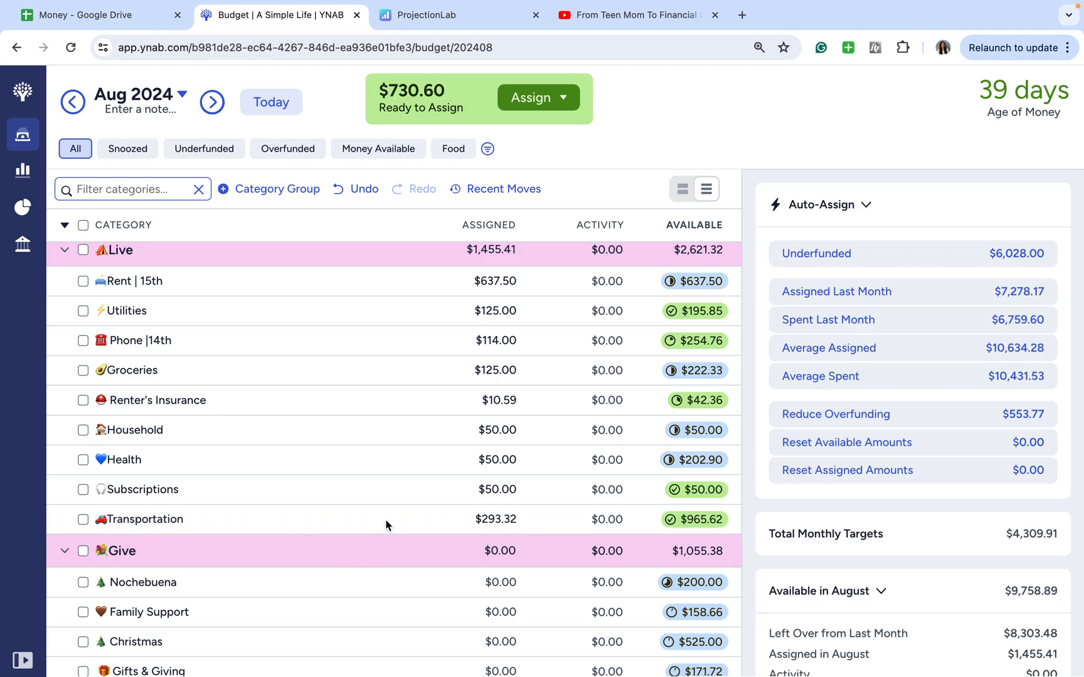
Review the Transportation category's target, auto-assign amounts and notes
left_click(564, 531)
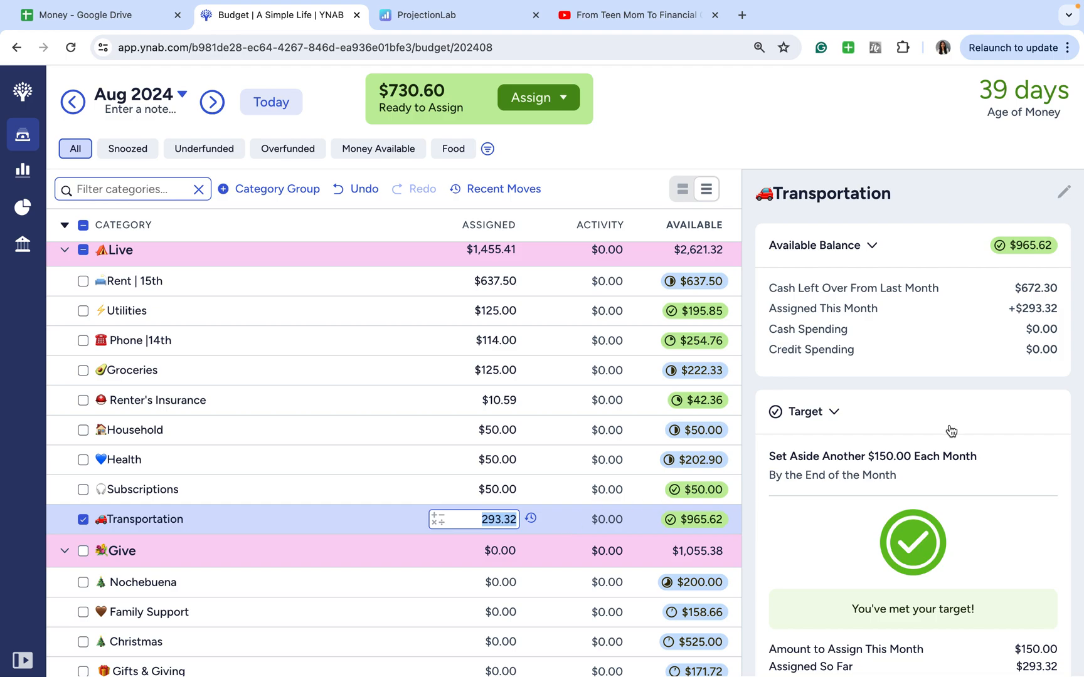
scroll(953, 439, "down", 8)
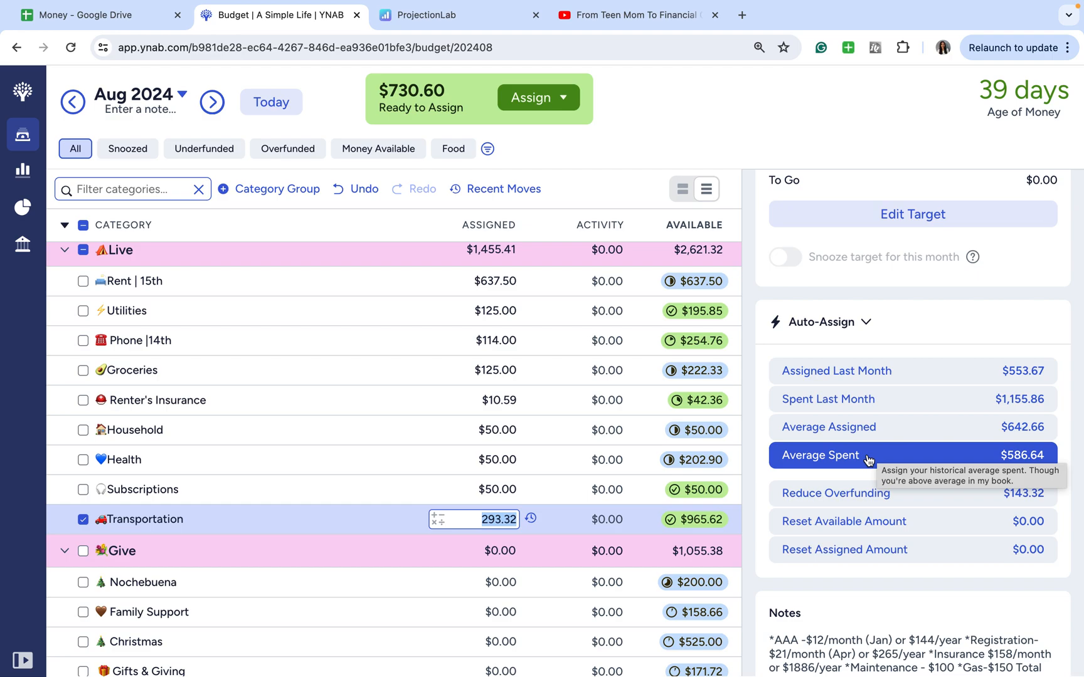
scroll(624, 483, "down", 5)
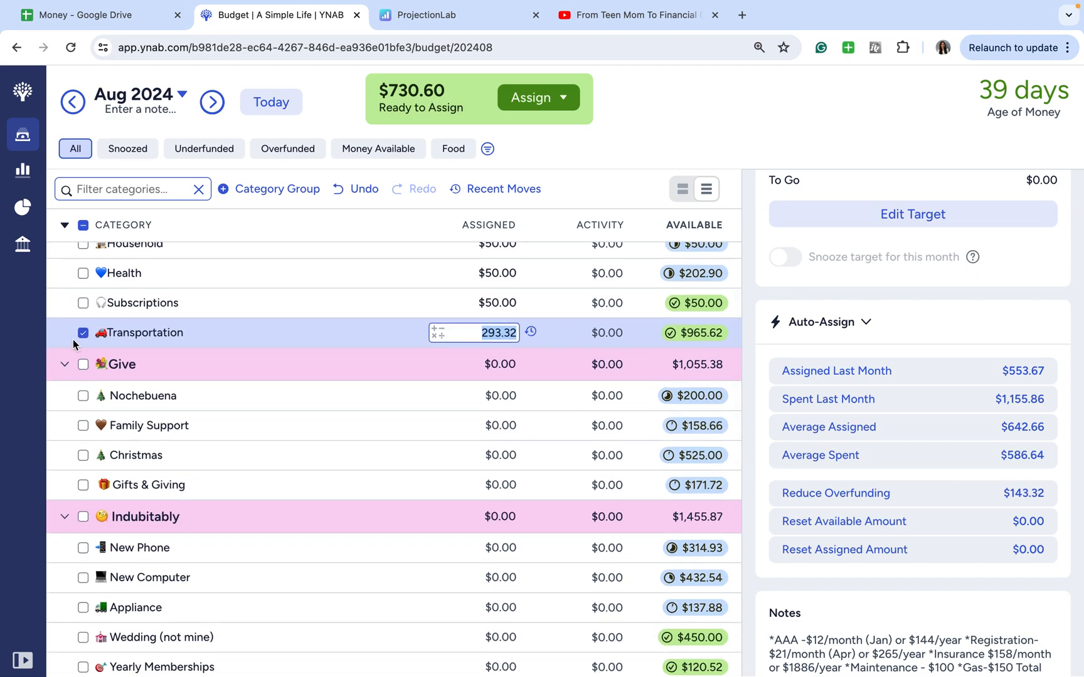
left_click(85, 338)
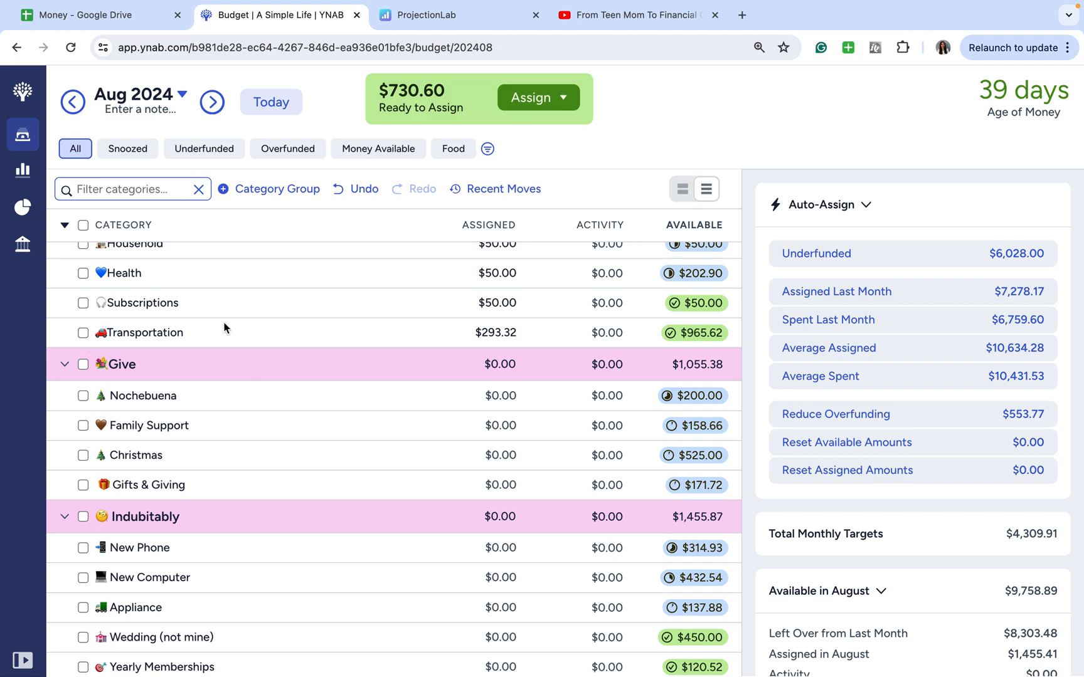
Assign $25 to the Nochebuena category in the Give group
scroll(218, 380, "down", 2)
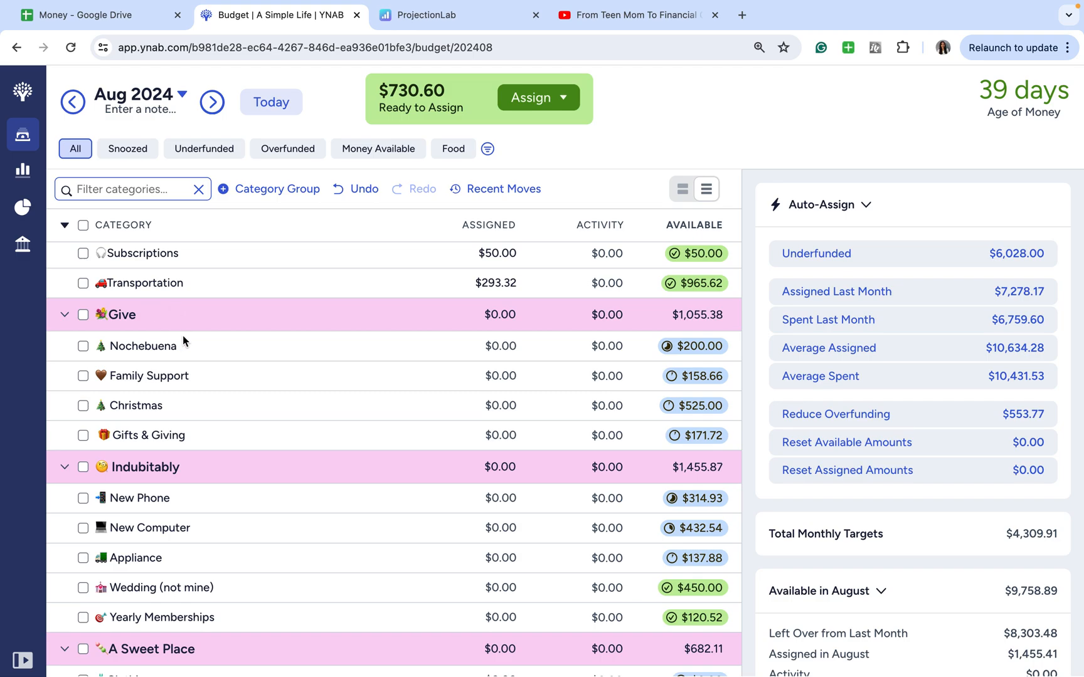
scroll(220, 397, "down", 1)
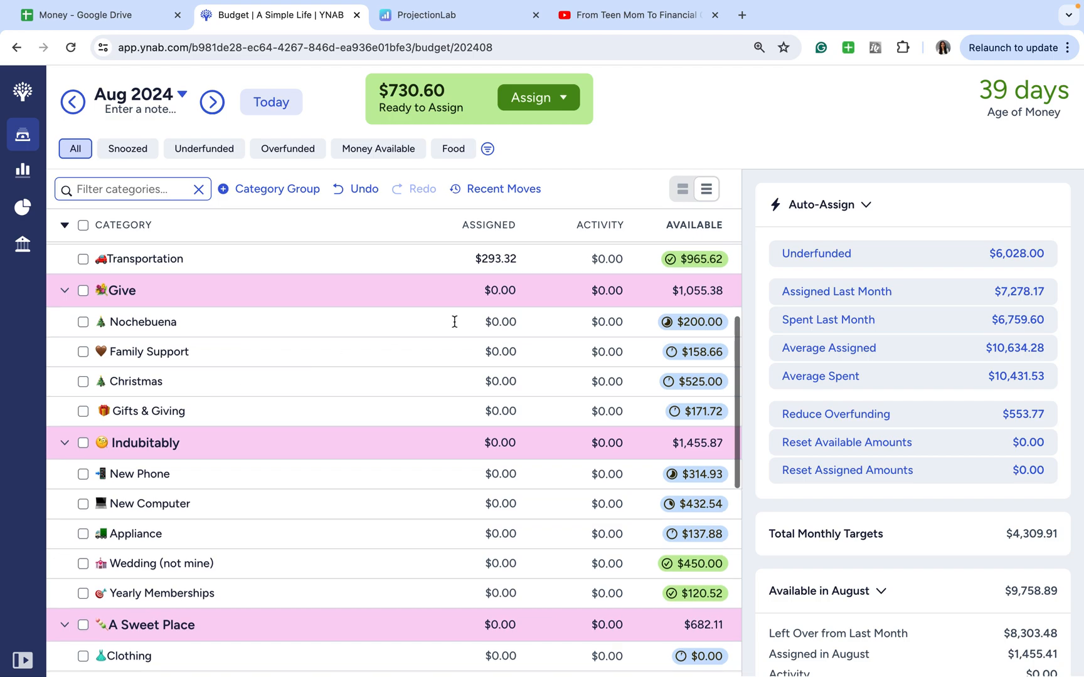
left_click(496, 323)
type("25")
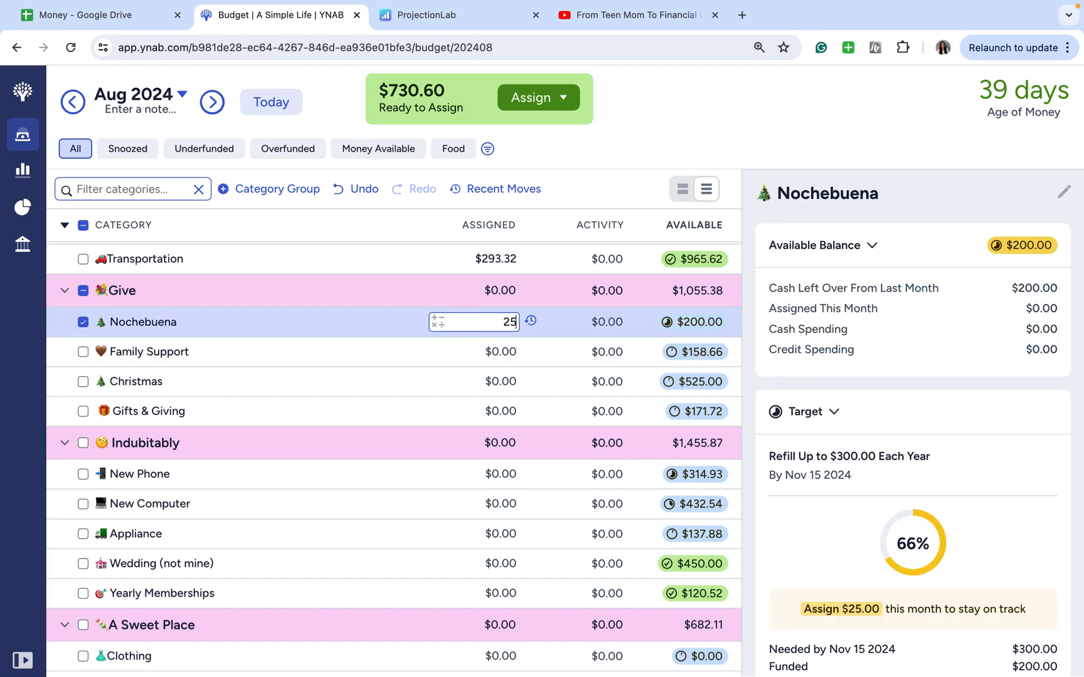
key("Return")
left_click(83, 322)
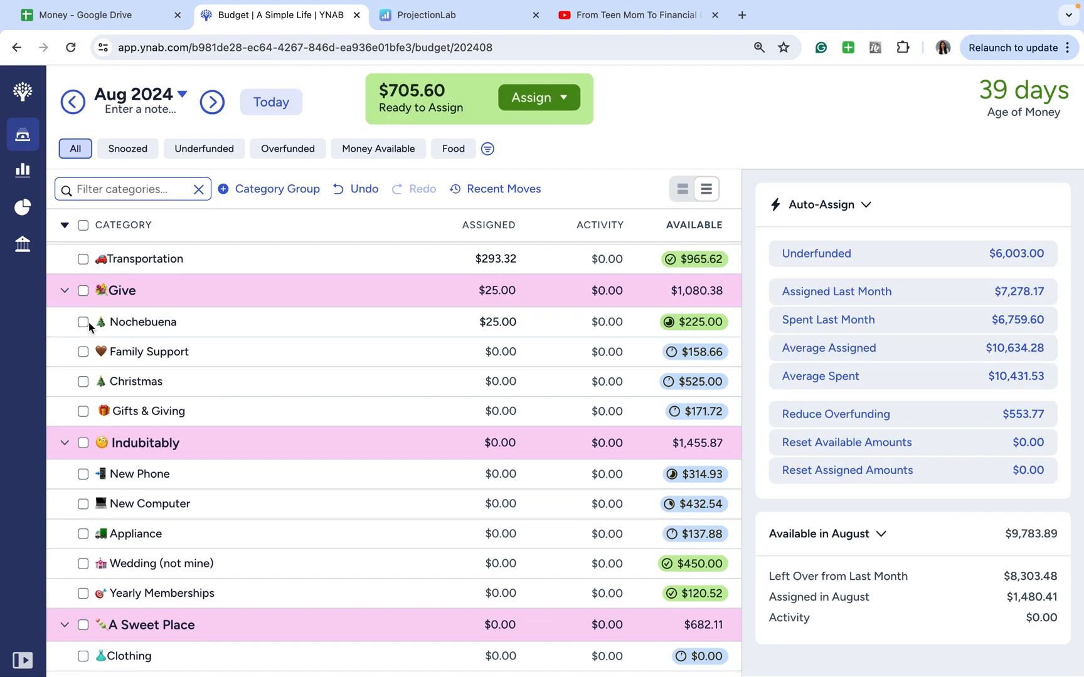
Assign $150 to Family Support and $37.50 to Christmas in the Give group
left_click(511, 351)
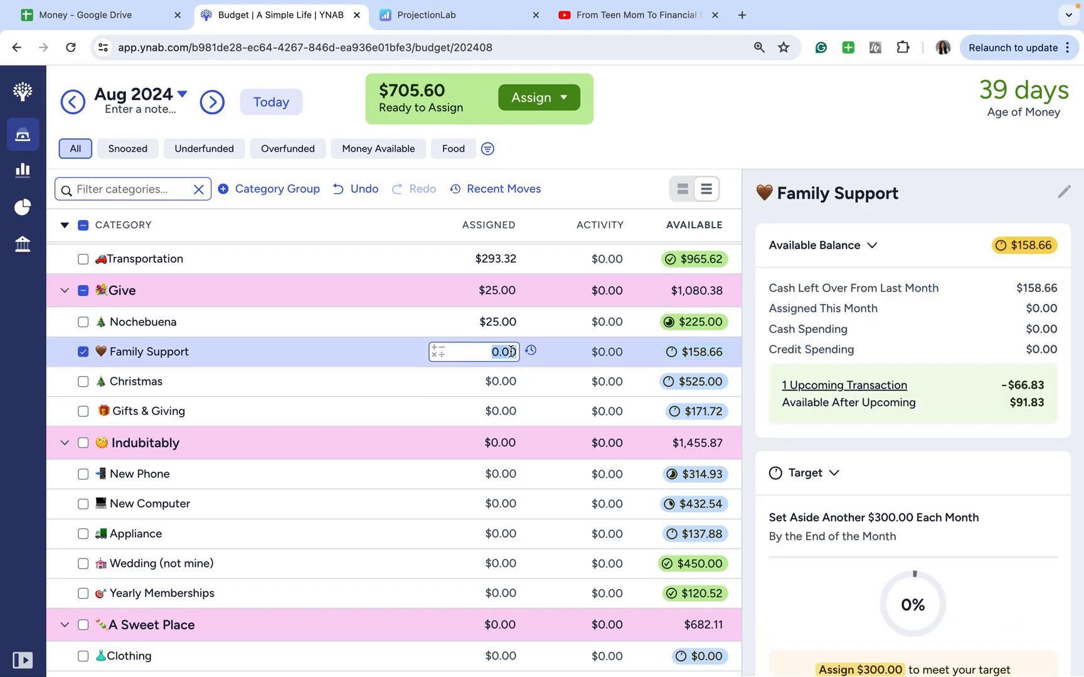
type("10")
key("BackSpace")
type("50")
key("Return")
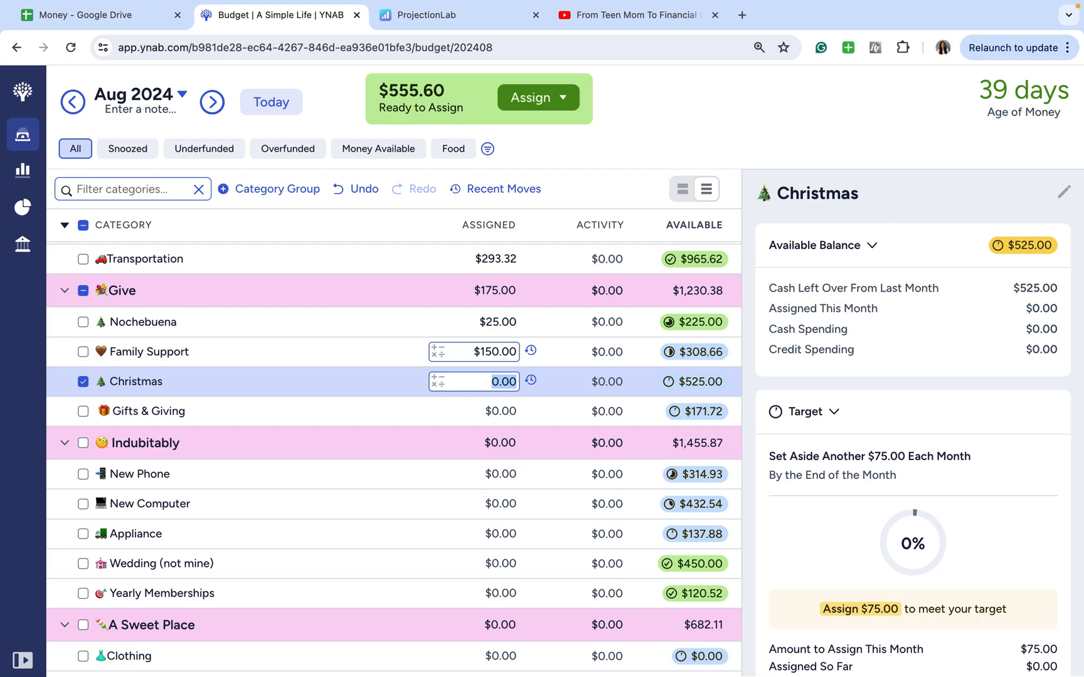
type("37.50")
key("Return")
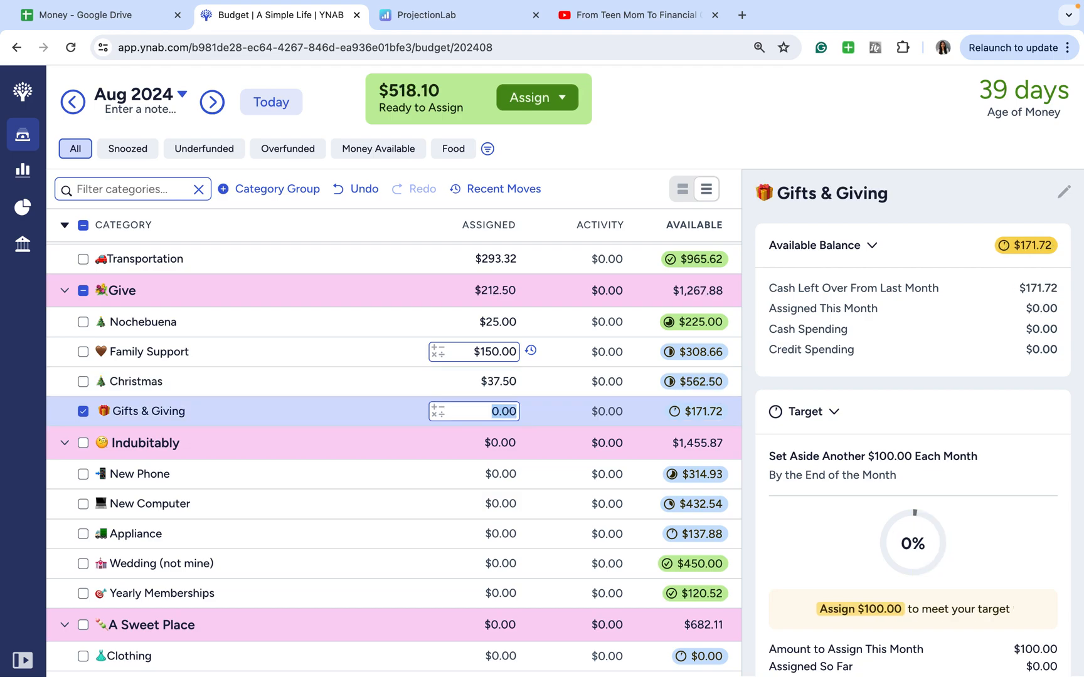
type("50")
key("BackSpace")
key("BackSpace")
key("Return")
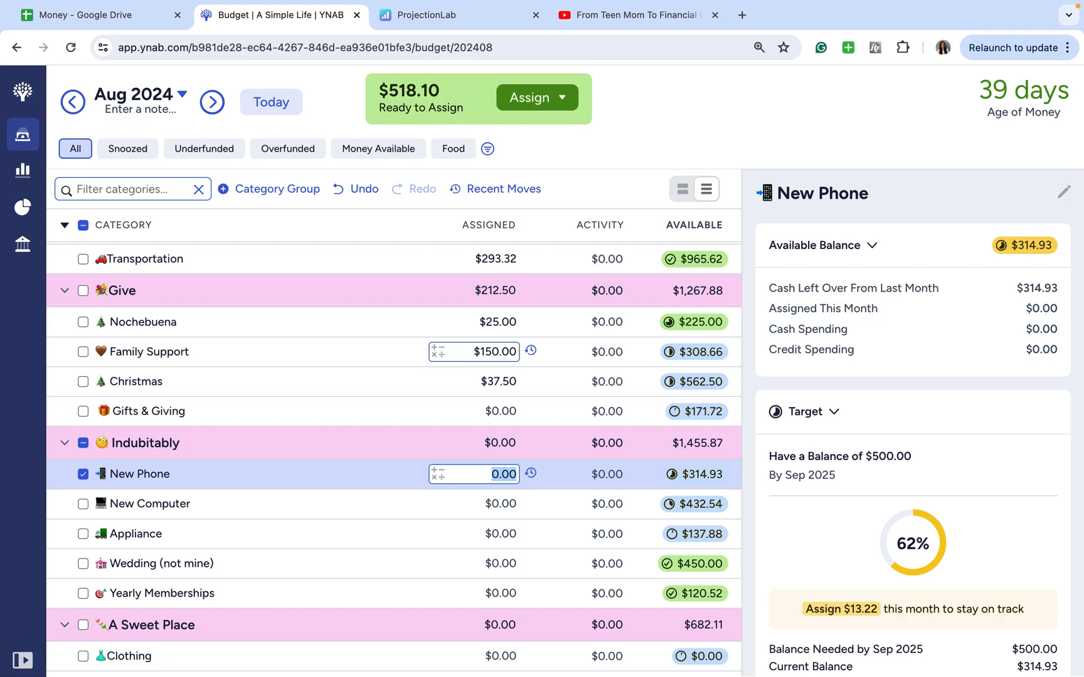
Assign $13.22 to New Phone and $18.72 to New Computer in the Indubitably group
type("13.22")
key("Return")
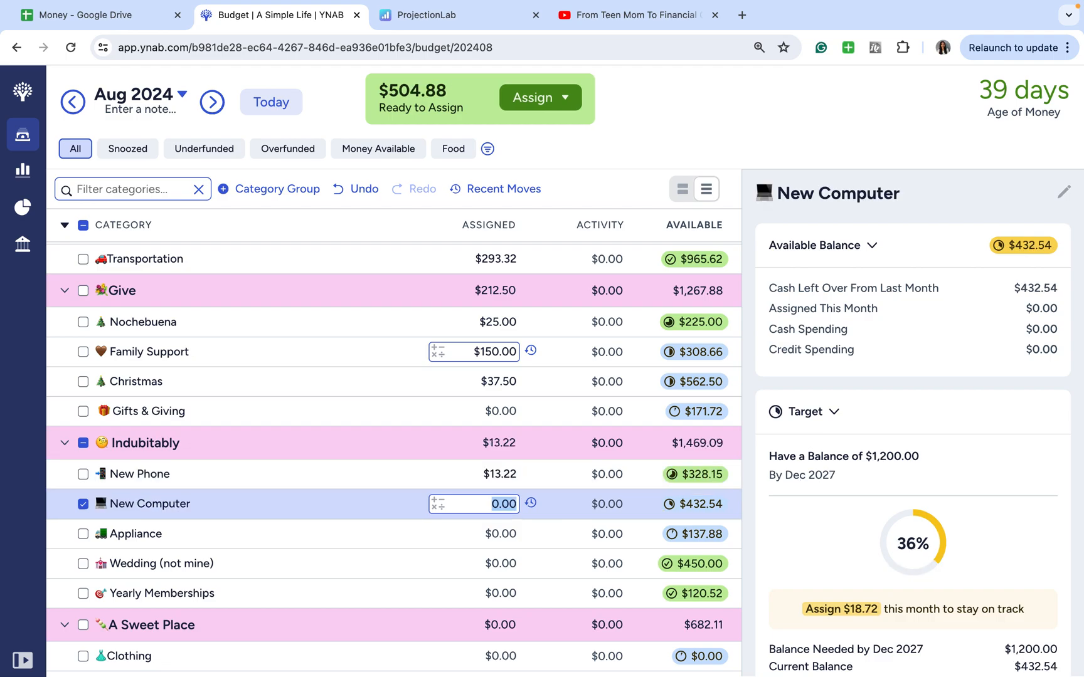
type("18.72")
key("Return")
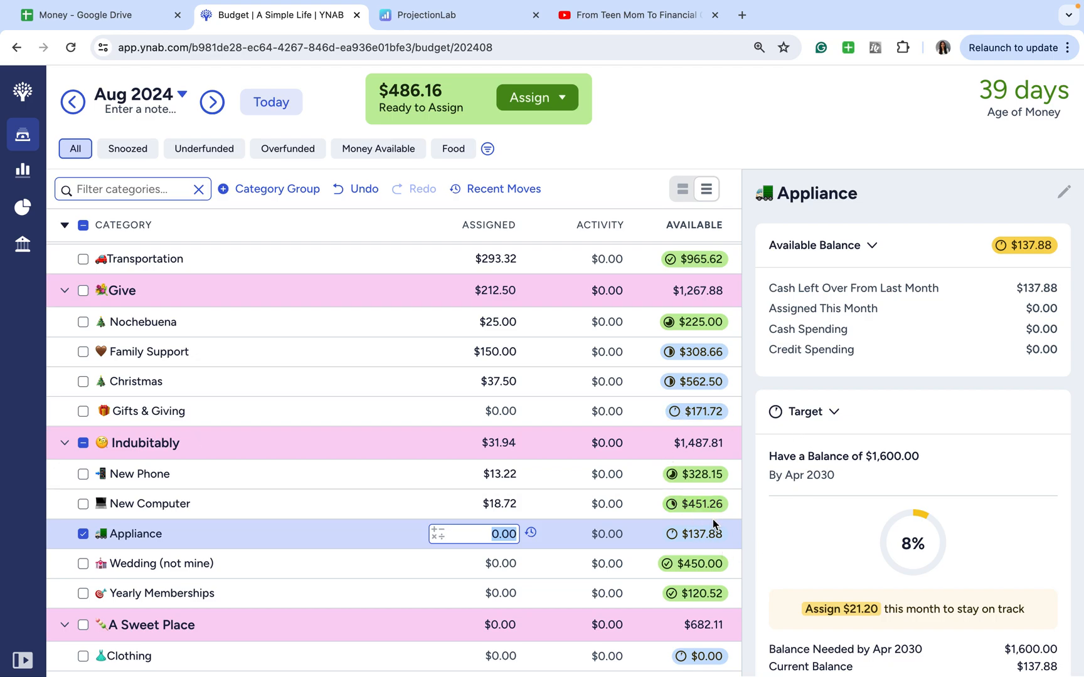
Compare the targets and current balances of the New Phone and New Computer categories
key("Up")
key("Up")
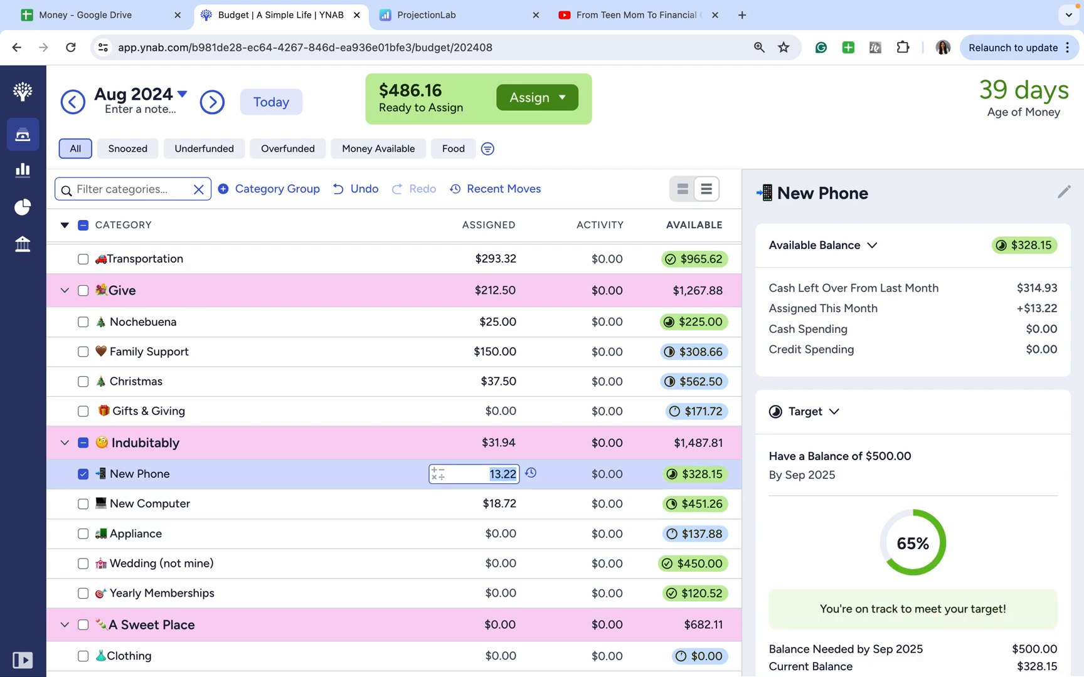
key("Down")
key("Up")
key("Down")
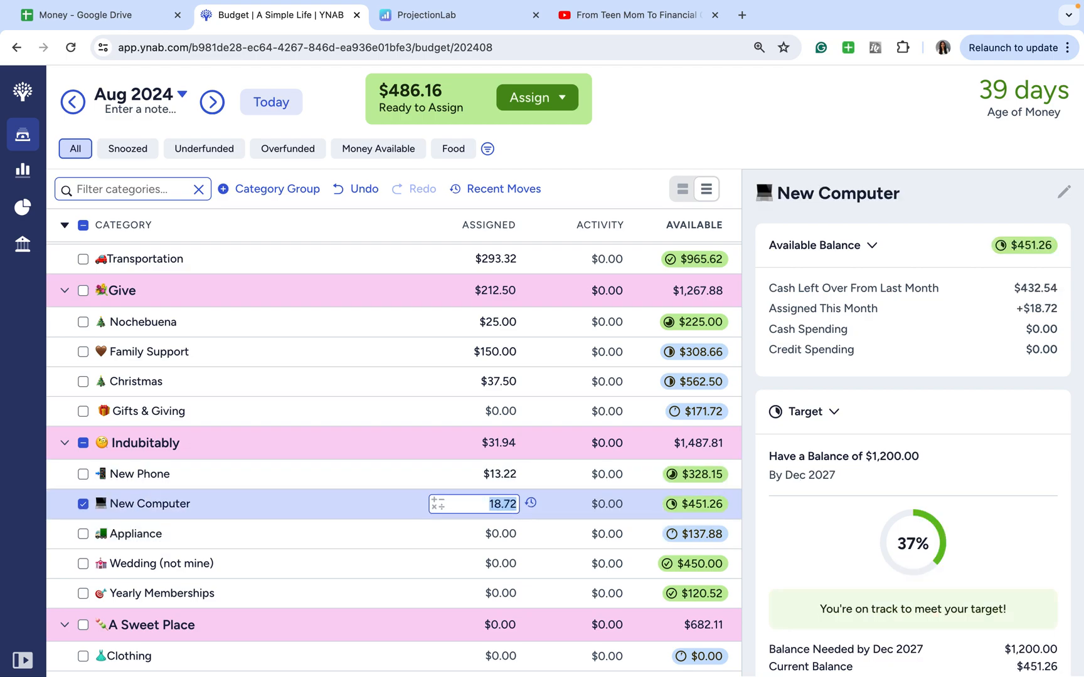
key("Up")
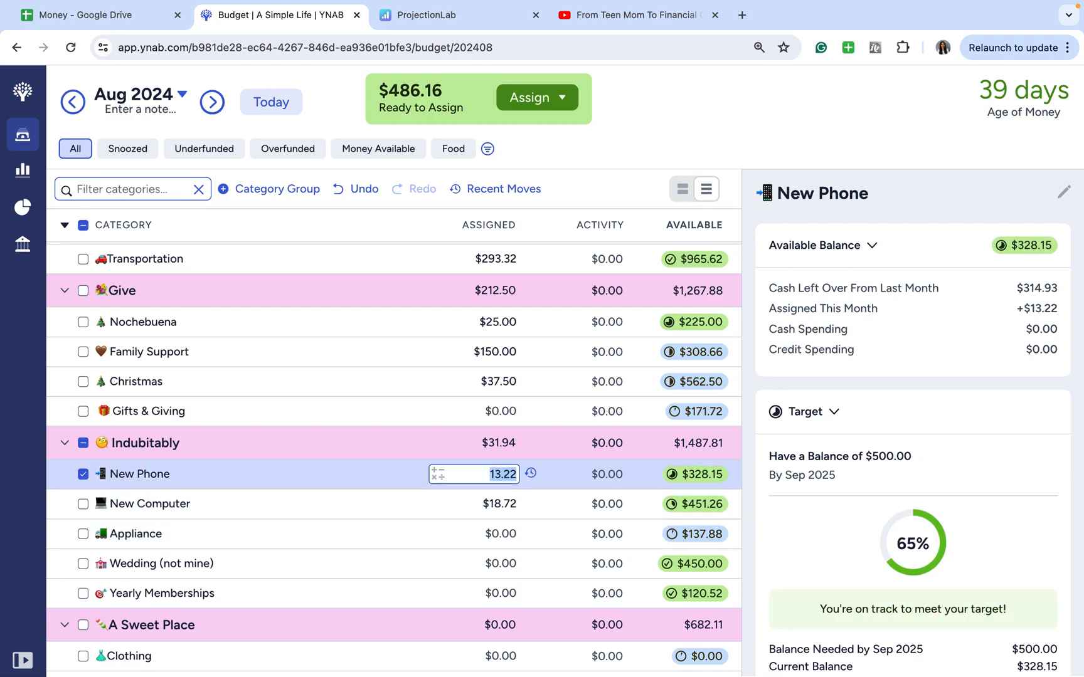
key("Down")
key("Down")
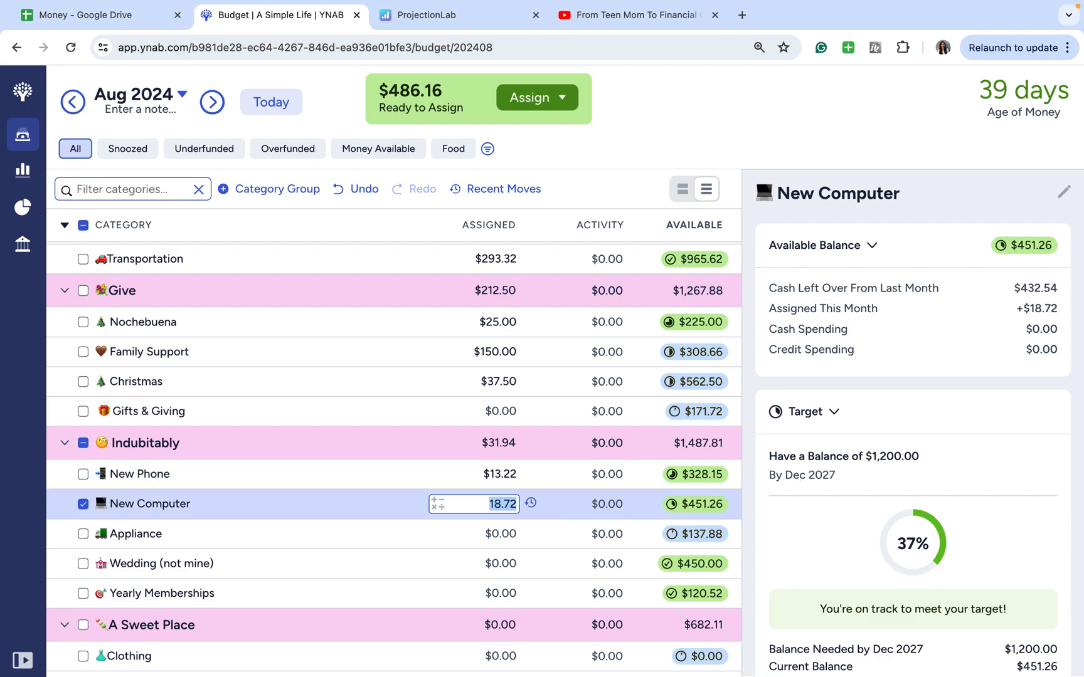
key("Up")
key("Up")
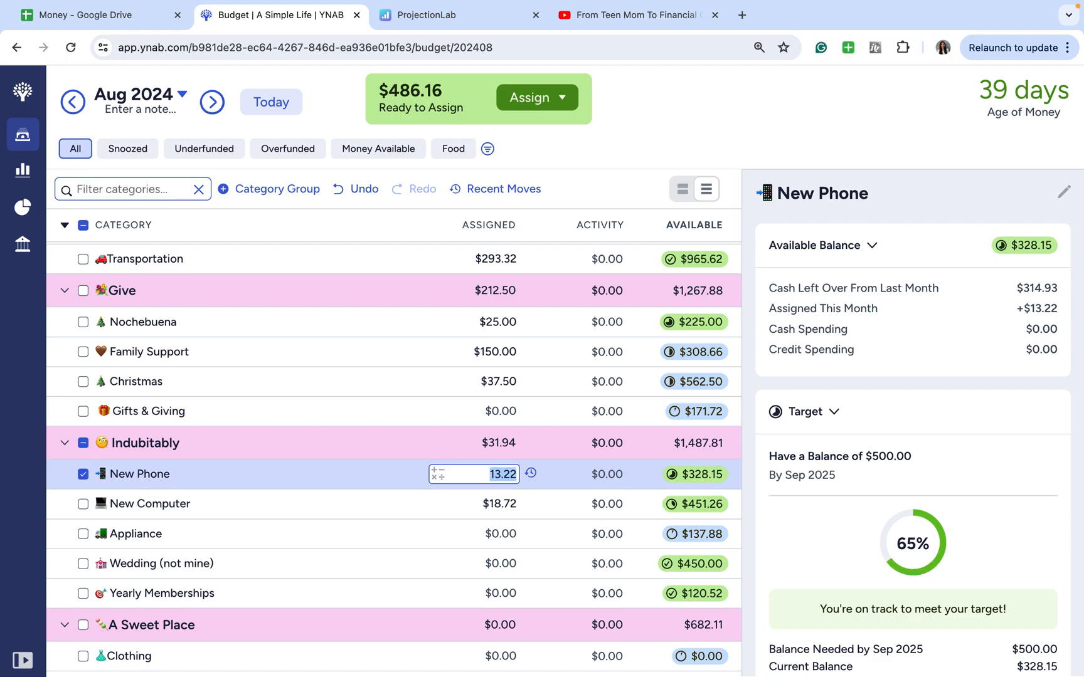
key("Down")
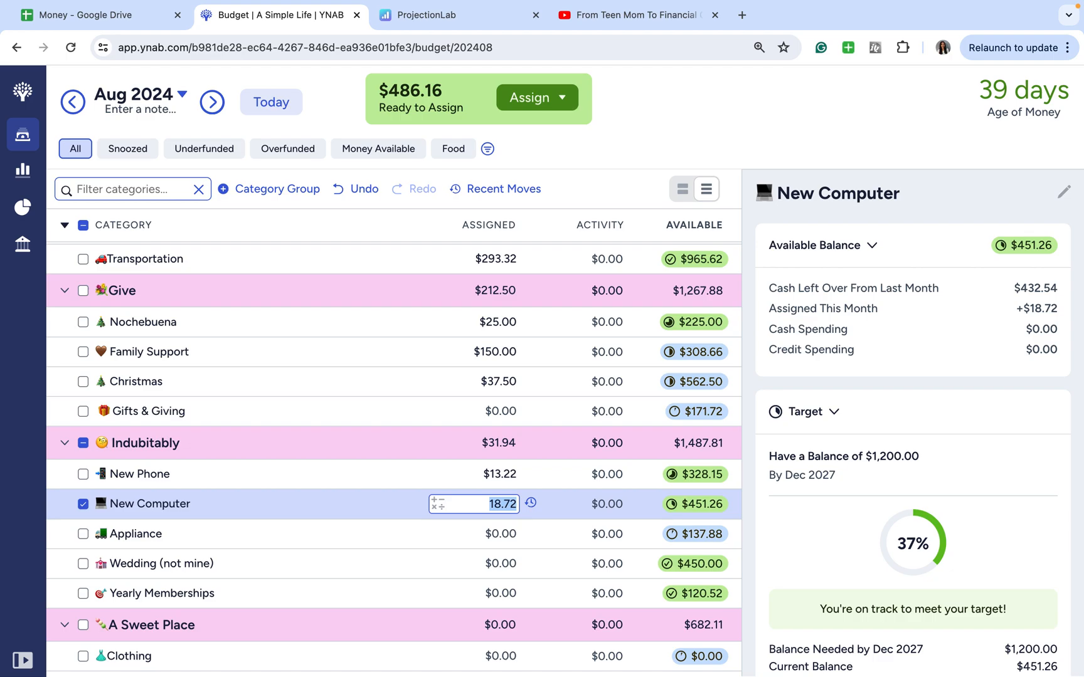
Assign $21.20 to Appliance and $25 to Wedding (not mine) in the Indubitably group
key("Return")
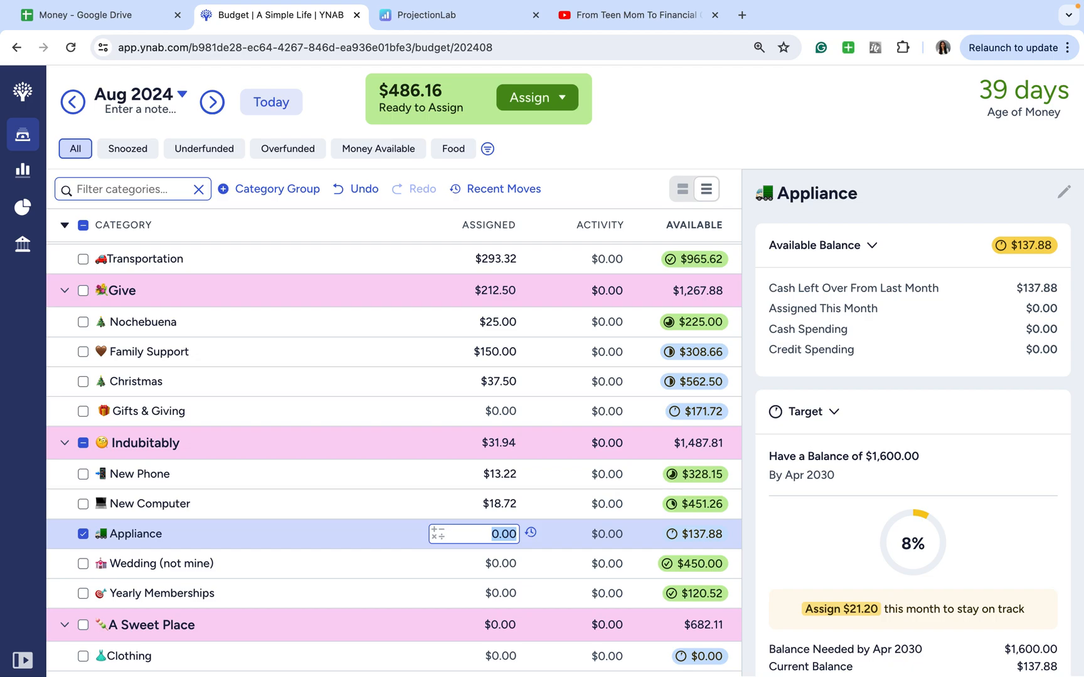
type("21.20")
key("Return")
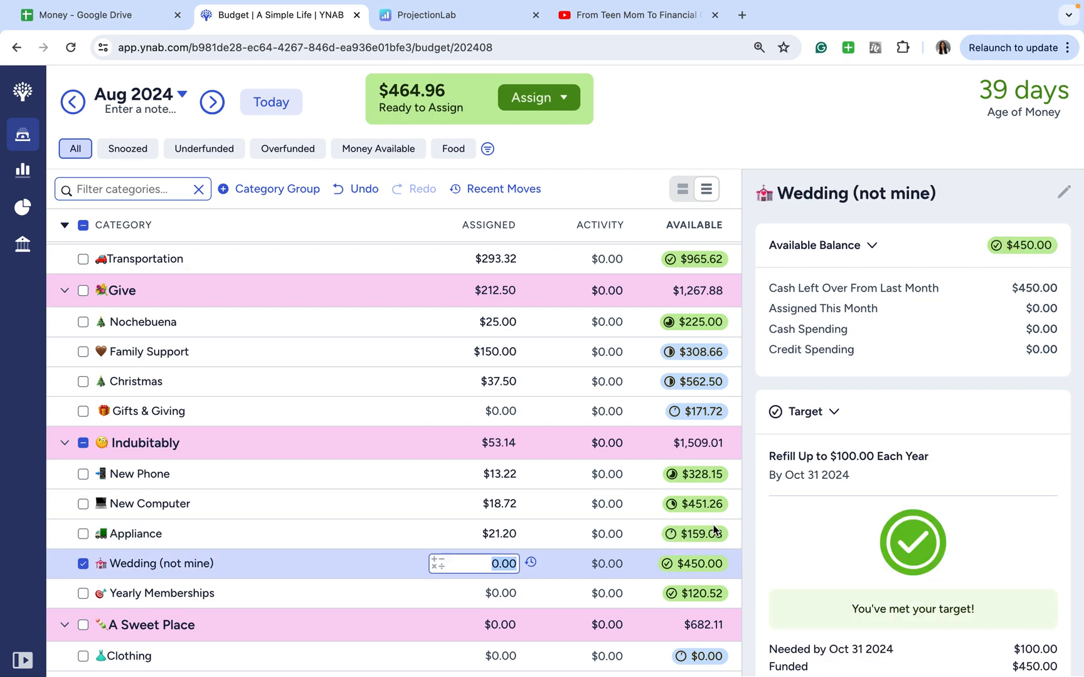
scroll(713, 536, "down", 2)
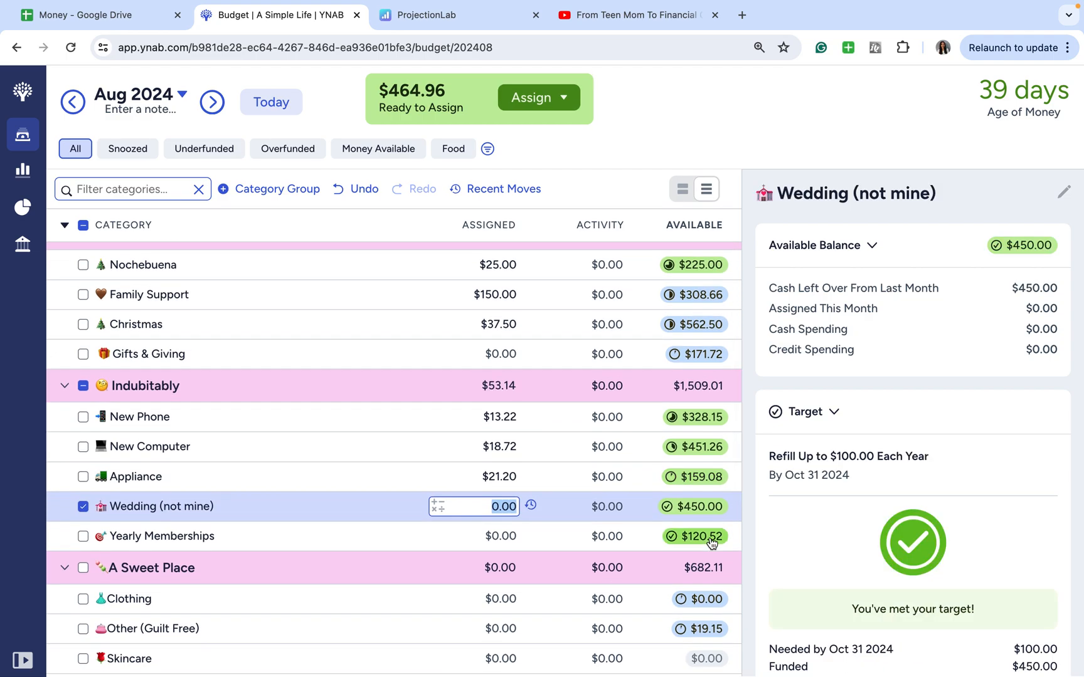
type("25")
key("Return")
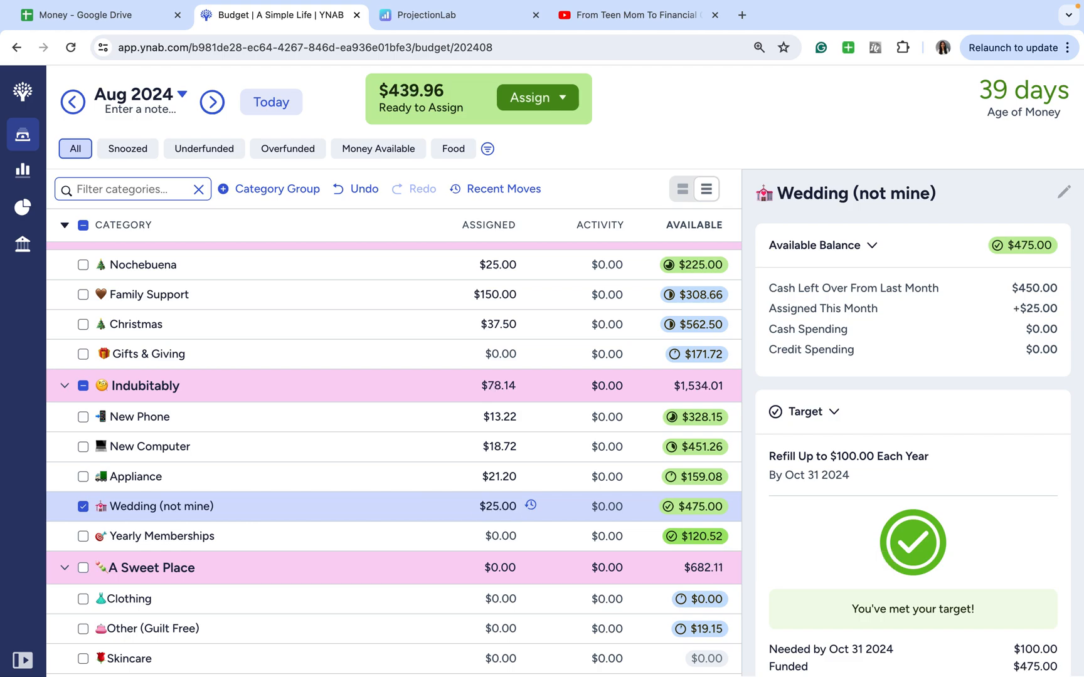
key("Return")
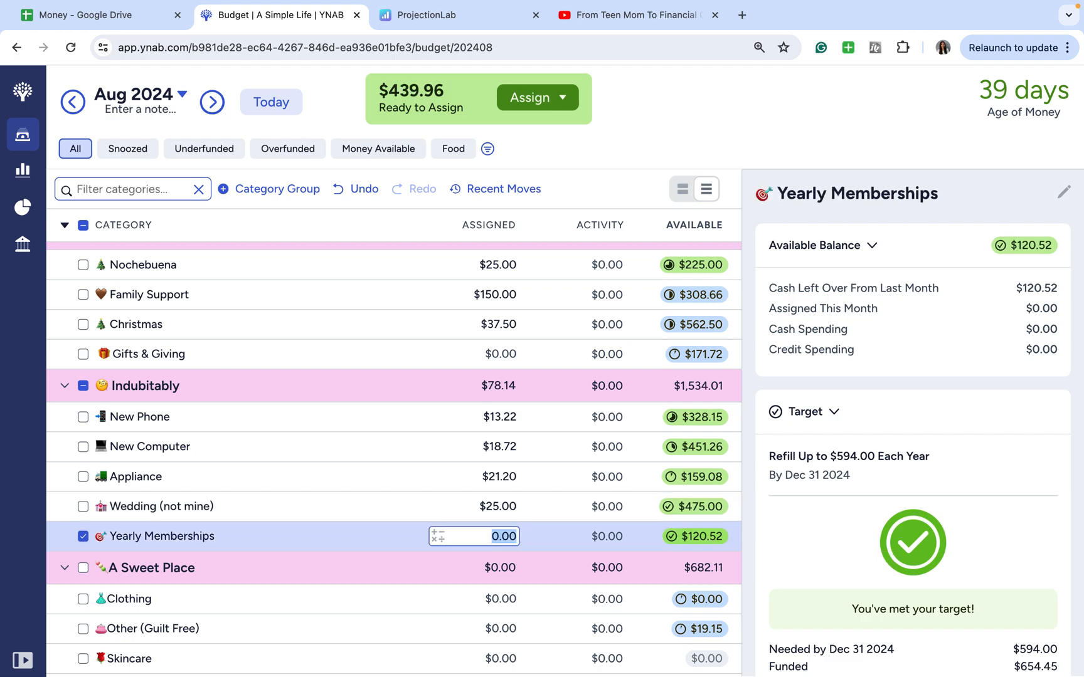
Assign $20 to the Other (Guilt Free) category in the A Sweet Place group
key("Up")
key("Up")
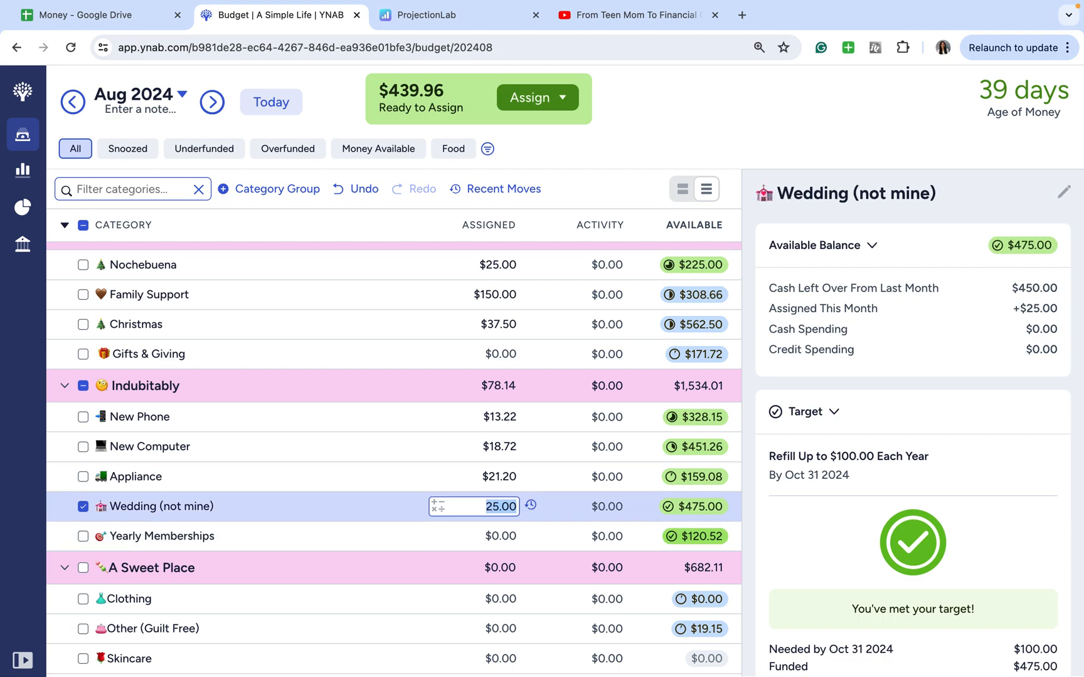
key("Down")
scroll(394, 460, "down", 5)
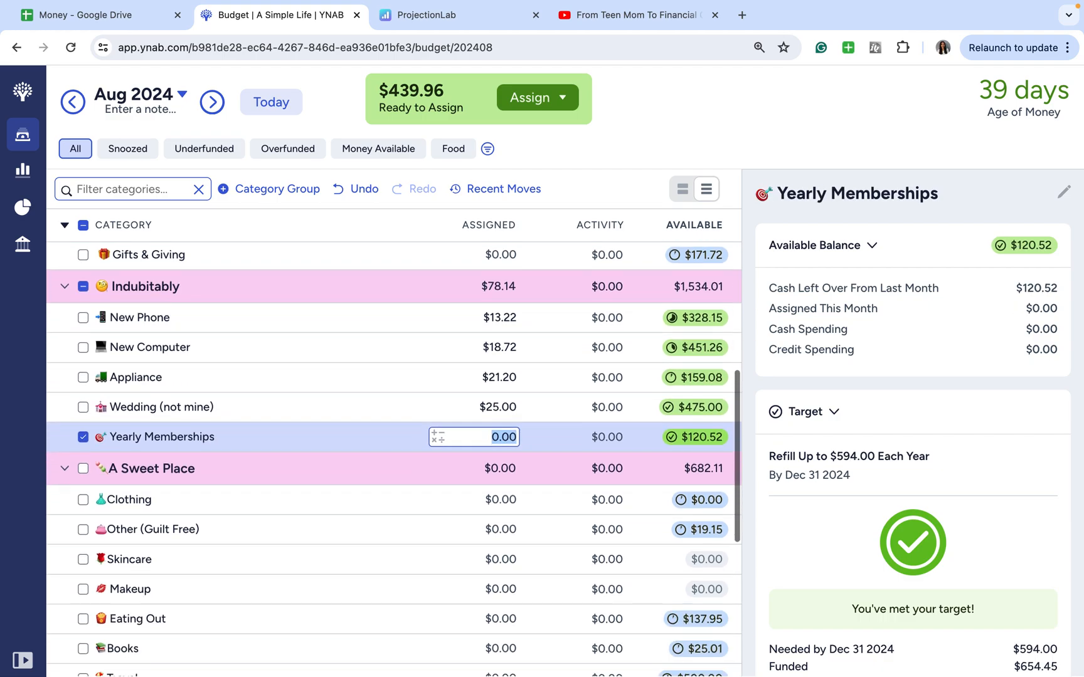
key("Down")
key("Down")
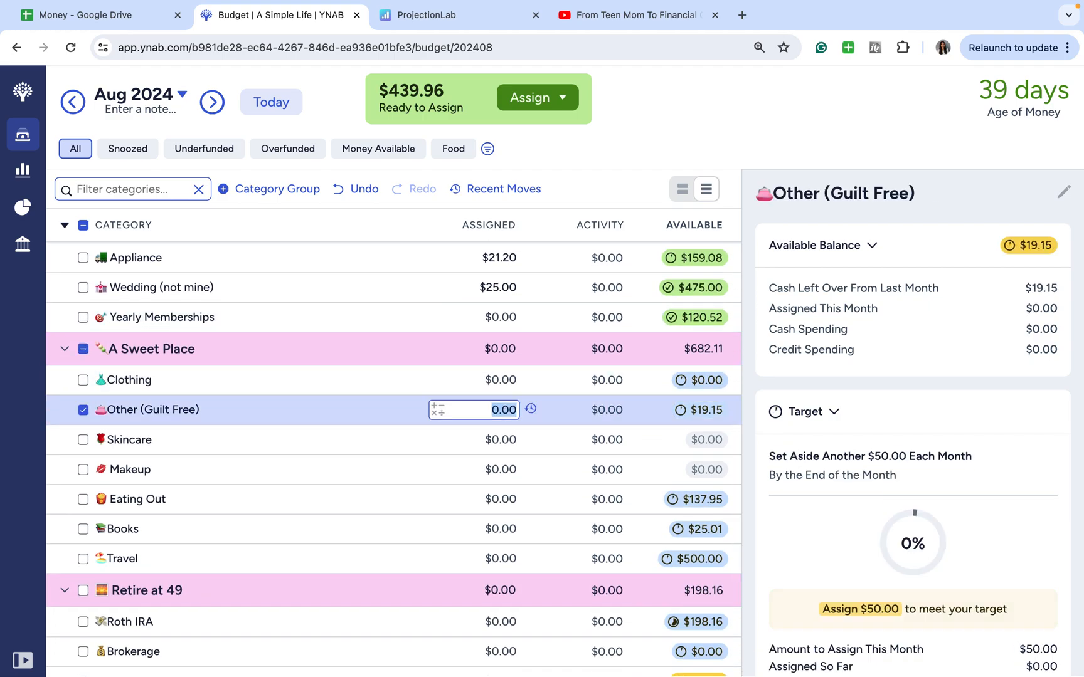
key("Up")
key("Down")
type("20")
key("Return")
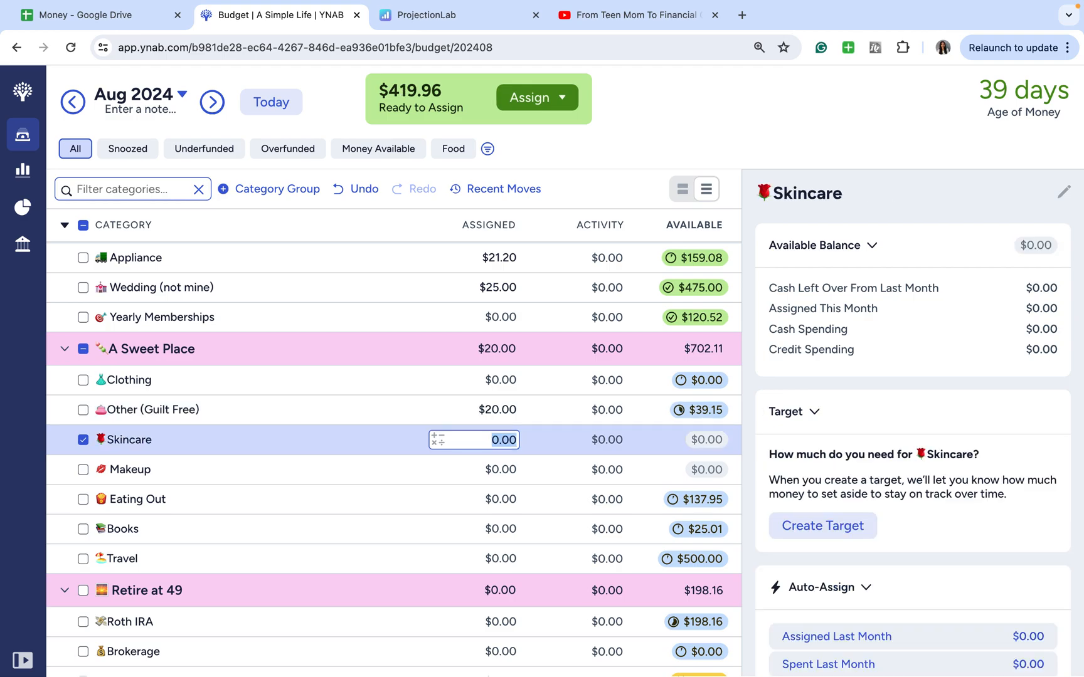
Review the Makeup, Eating Out, Books and Travel categories, including the details of the Travel target
key("Down")
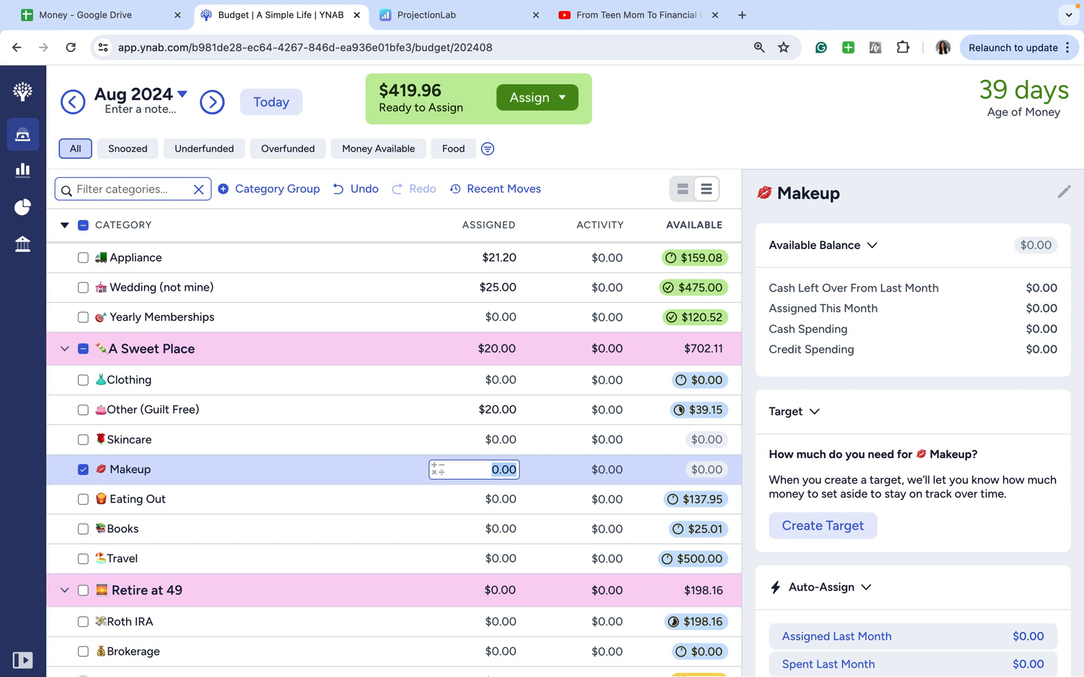
key("Return")
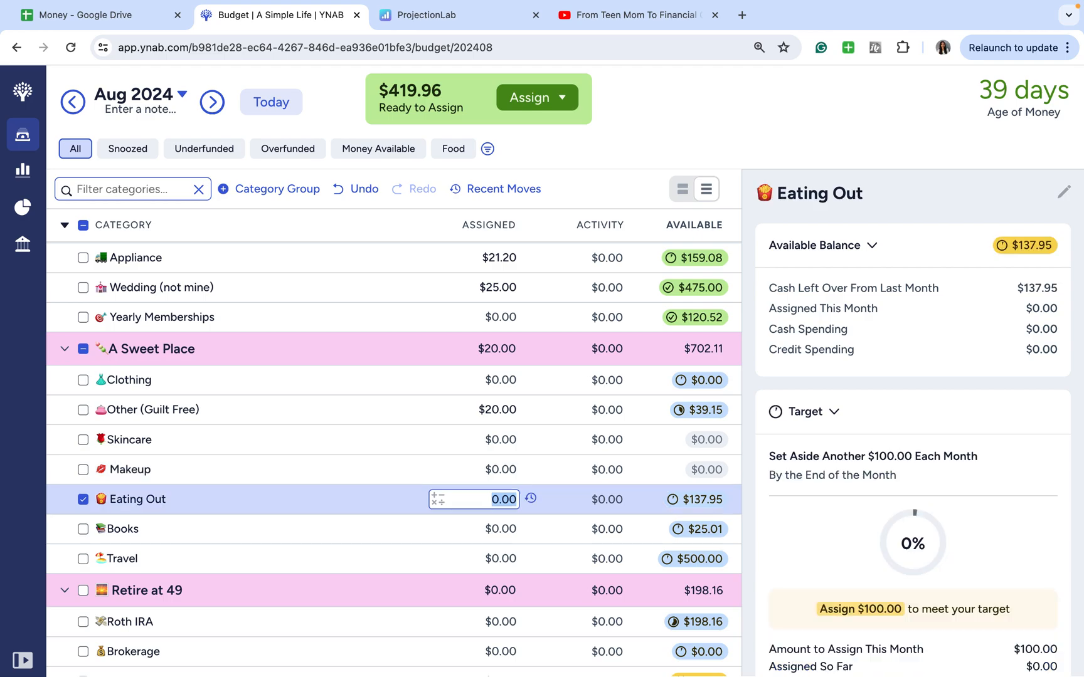
key("Up")
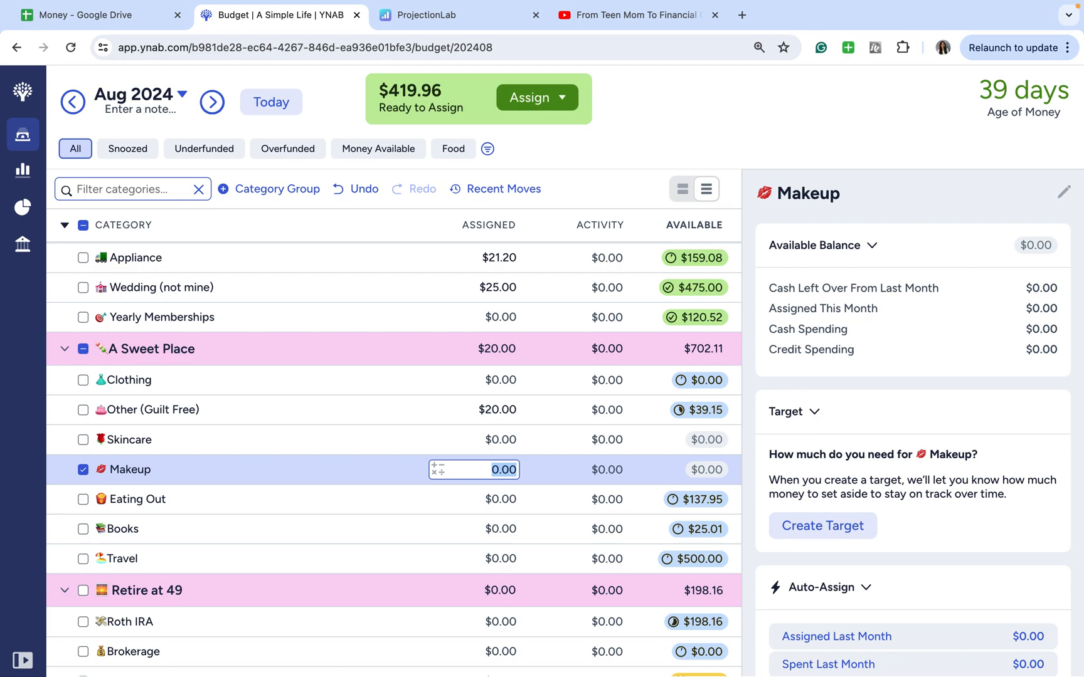
key("Tab")
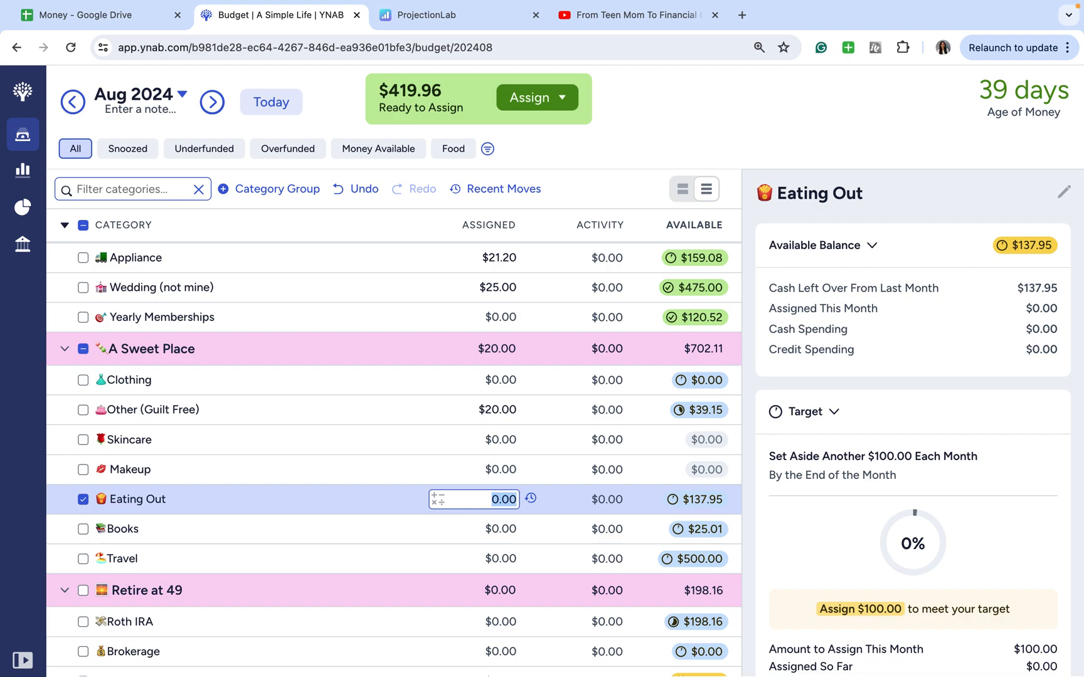
key("Tab")
key("Tab")
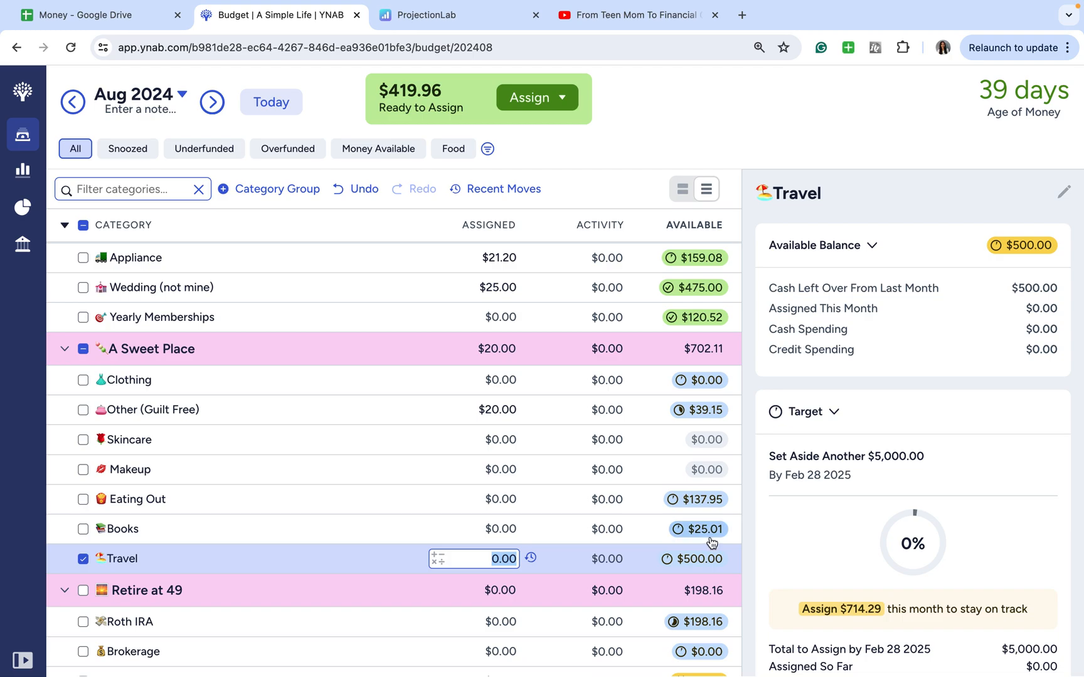
scroll(710, 540, "down", 4)
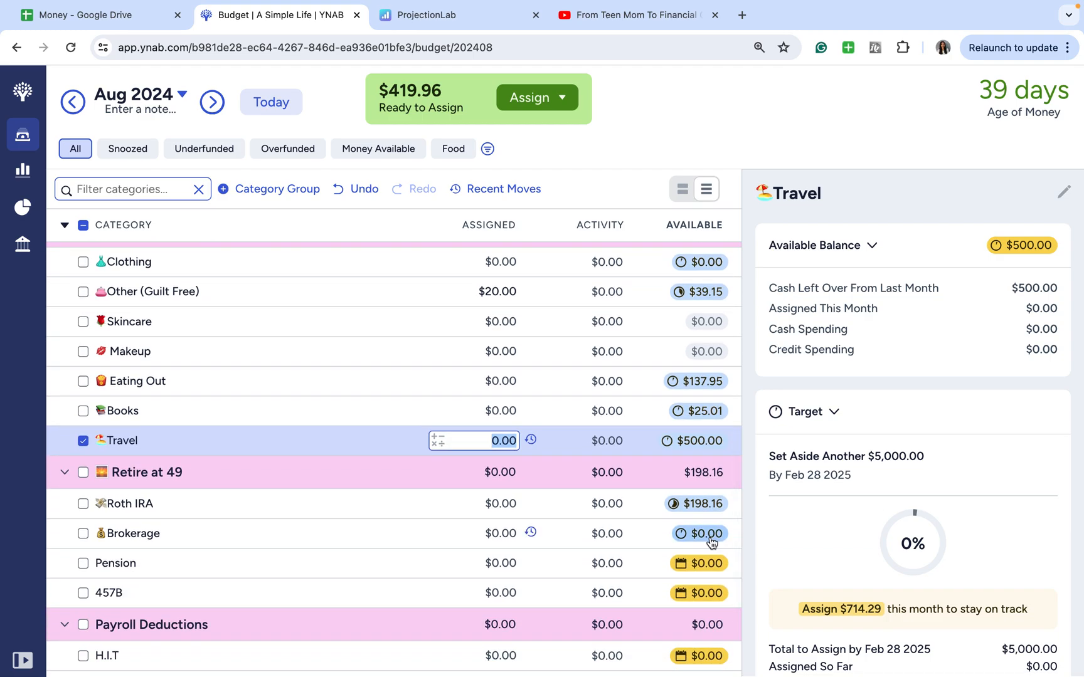
mouse_move(711, 542)
scroll(893, 618, "down", 3)
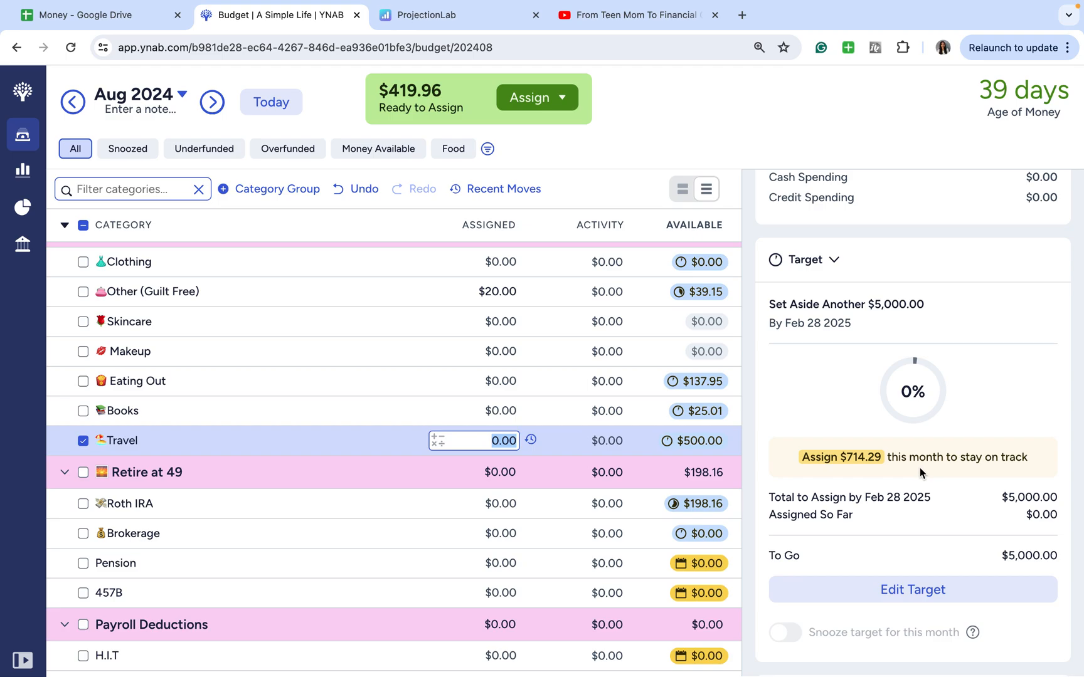
Assign the sum 132.07+132.07 to Roth IRA and $25 to Brokerage in the Retire at 49 group
key("Tab")
key("Tab")
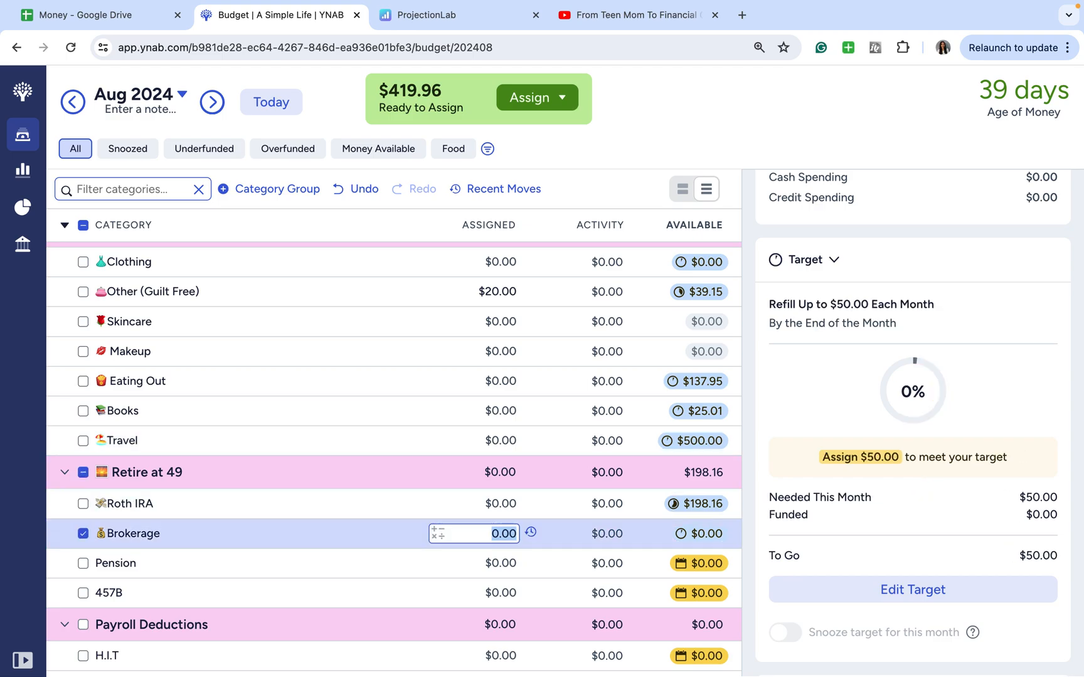
key("shift+Tab")
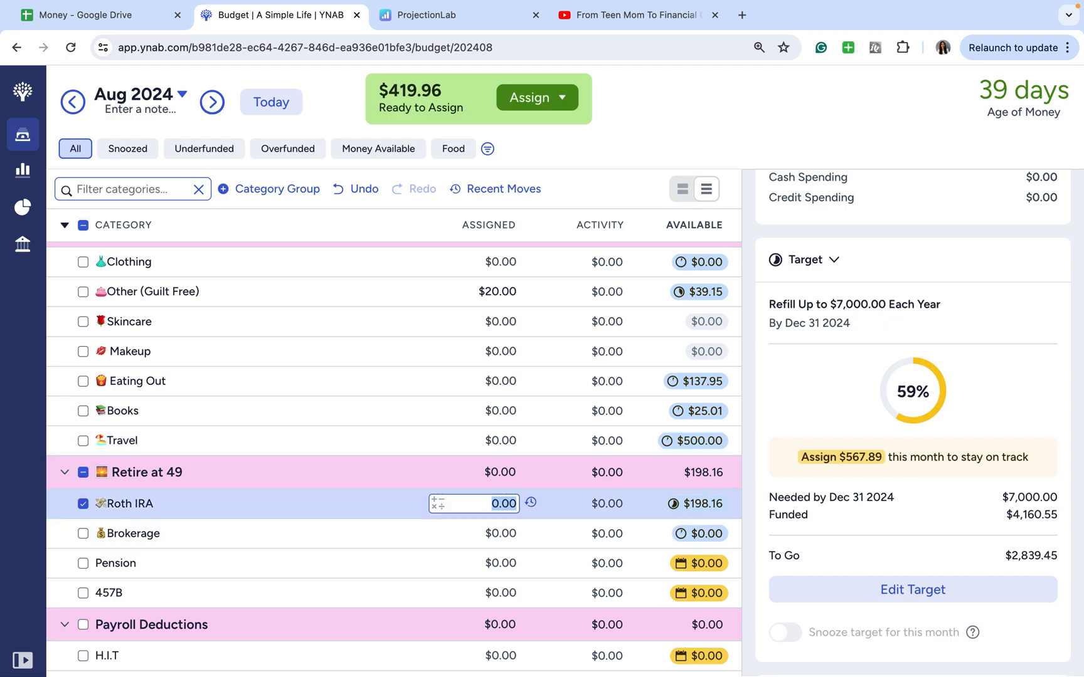
type("132.07")
type("+")
type("132.07")
key("Return")
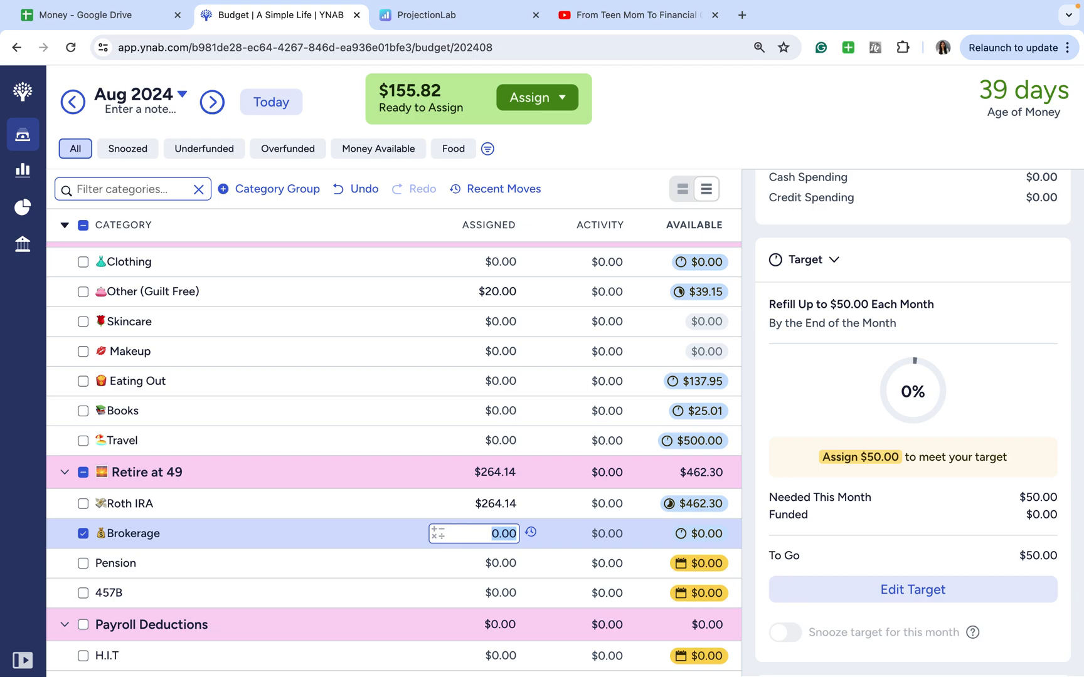
type("25")
key("Return")
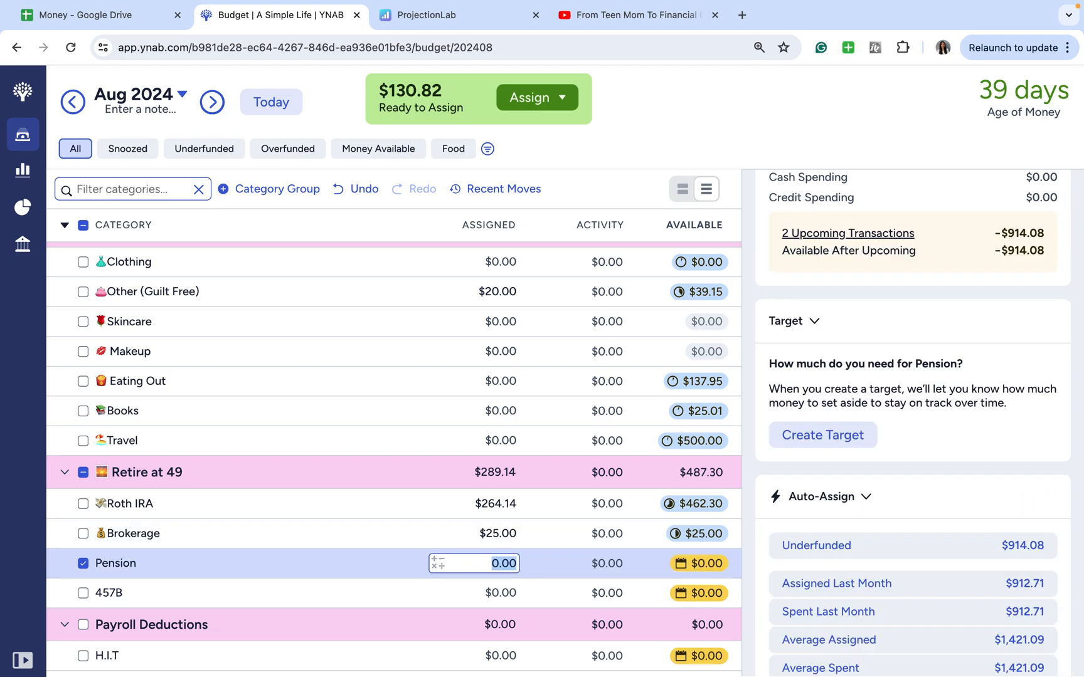
Assign $100 to the Eating Out category in the A Sweet Place group
key("Up")
key("Up")
key("Up")
key("Up")
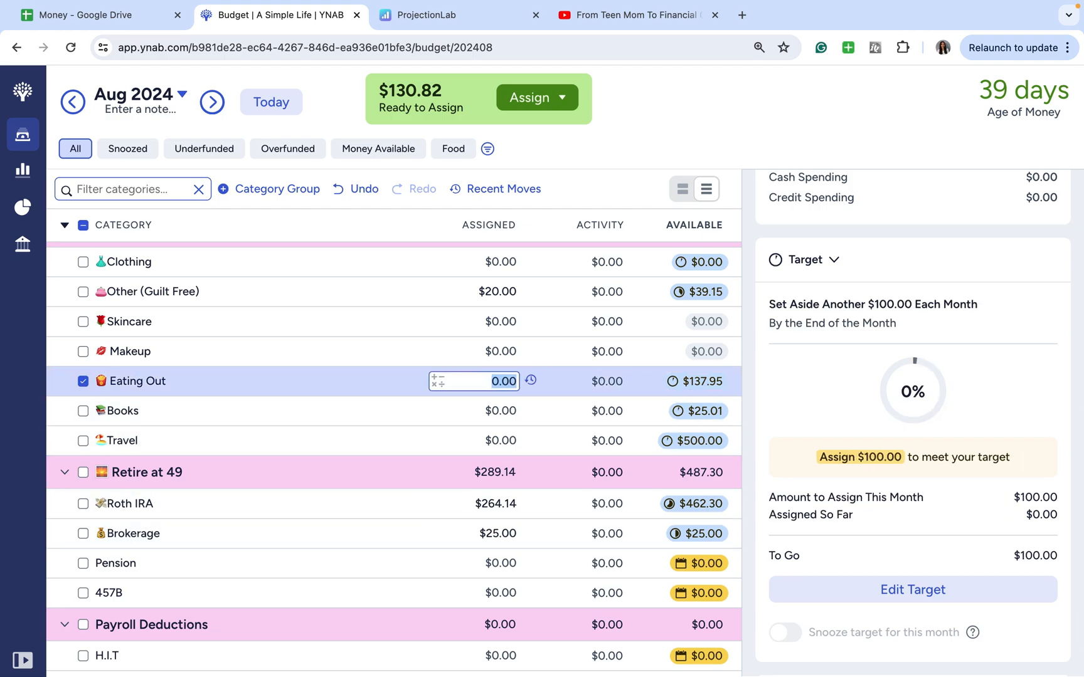
type("100")
key("Up")
Check the funding of the categories from Other (Guilt Free) back up to Gifts & Giving
key("Up")
key("Up")
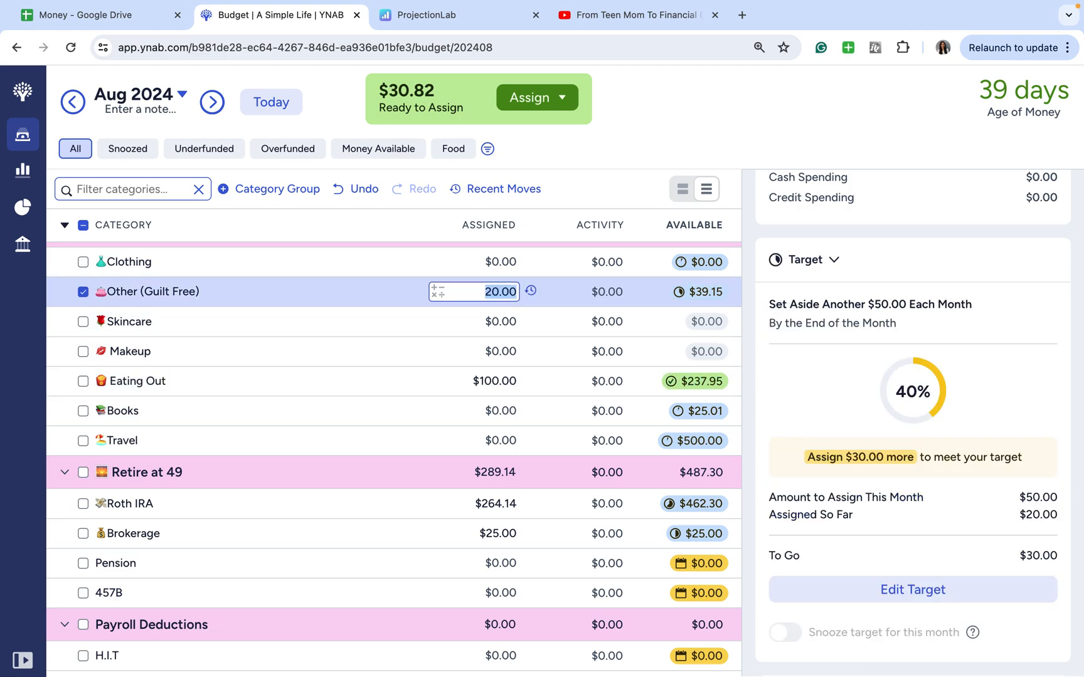
key("Up")
key("Up")
key("Up")
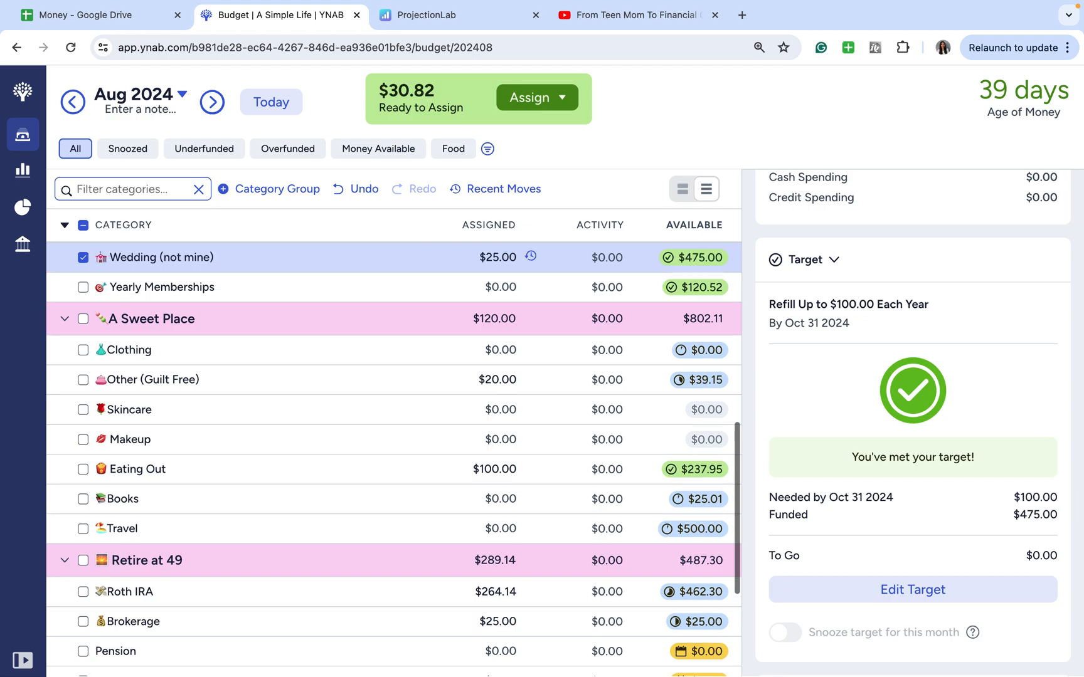
key("Up")
key("Up")
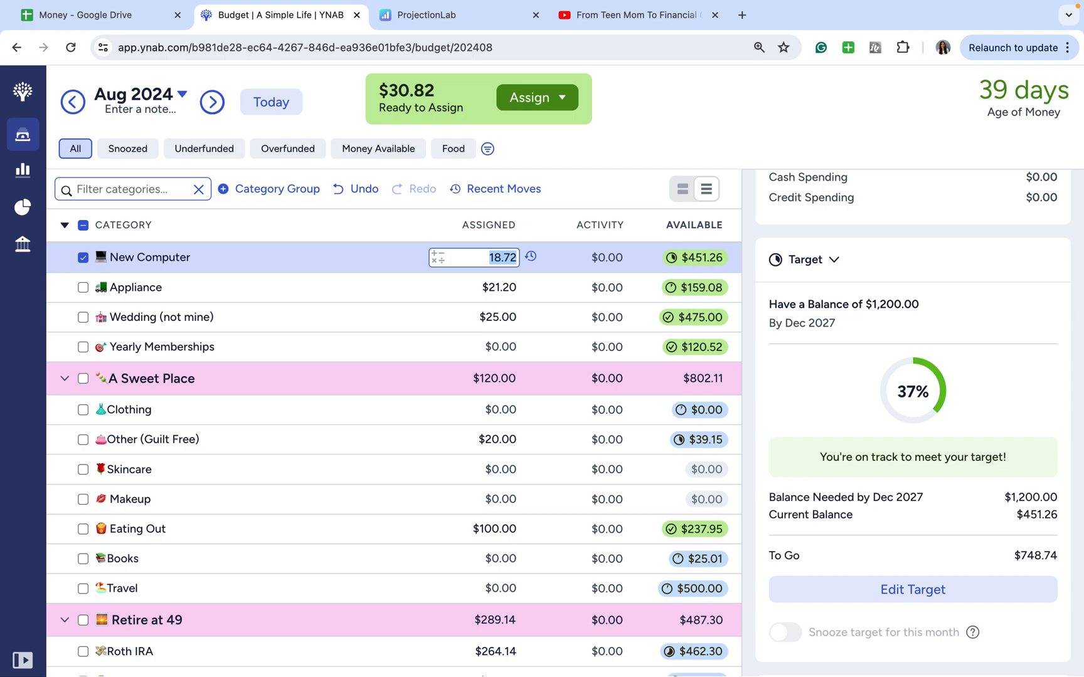
key("Up")
key("Up")
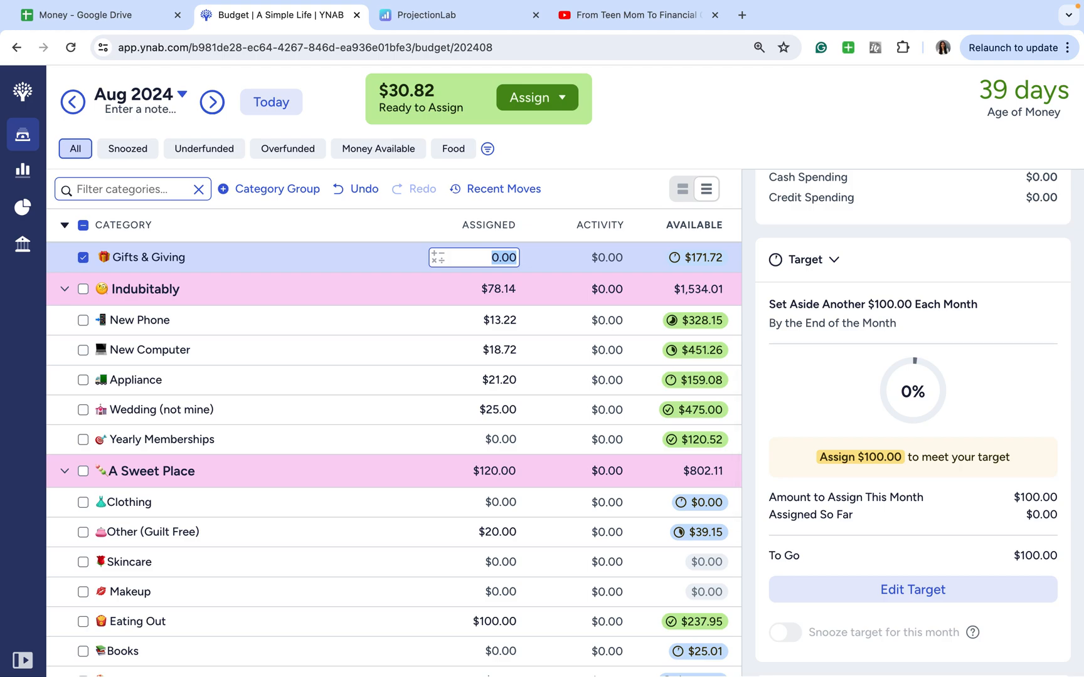
Check the targets of the categories from Gifts & Giving down to Travel for where to put the remaining money
key("Down")
key("Down")
key("Down")
key("Down")
key("Down")
key("Down")
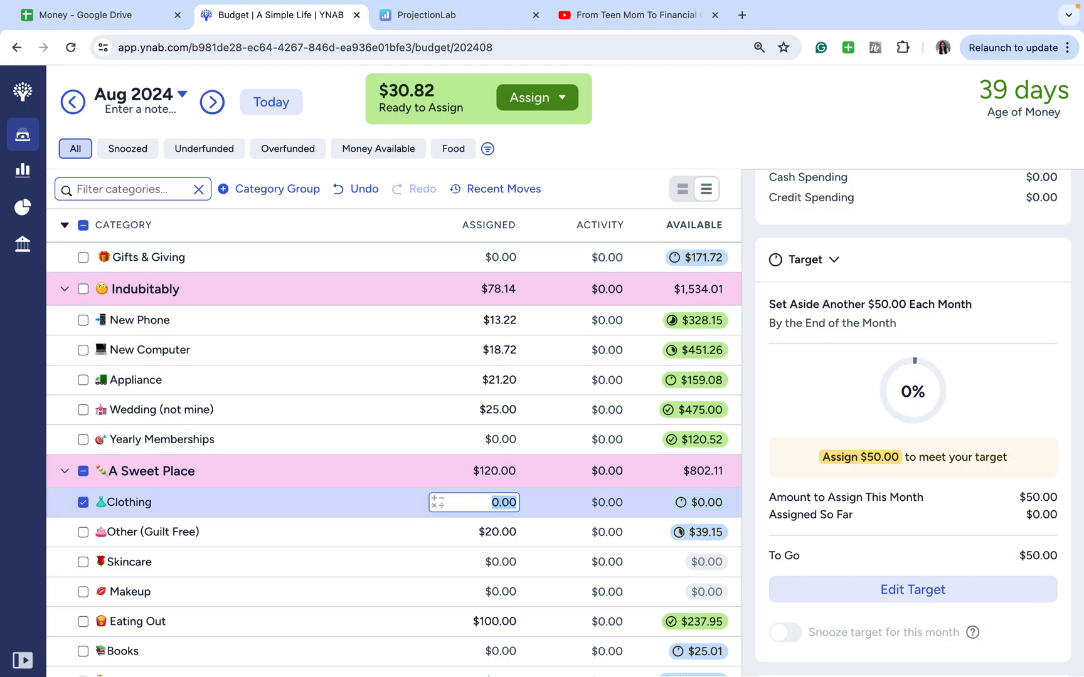
key("Down")
key("Down")
key("Down")
key("Down")
key("Down")
key("Down")
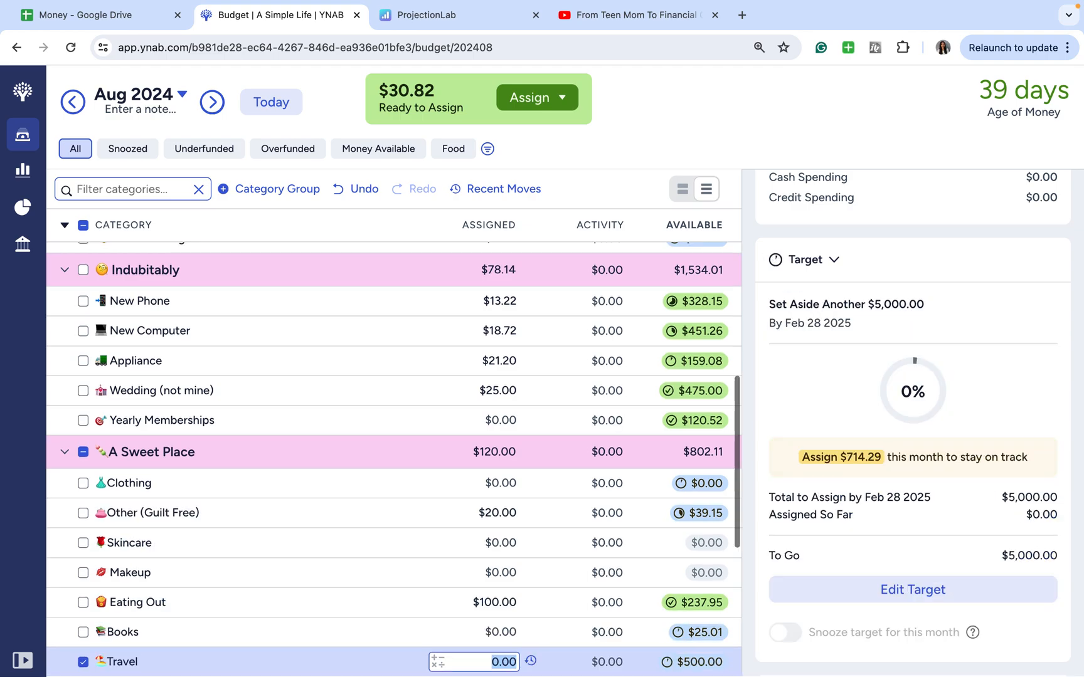
Assign half of the remaining money to the Skincare category in A Sweet Place by entering 30.82/2
key("Up")
key("Down")
key("Down")
key("Up")
key("Up")
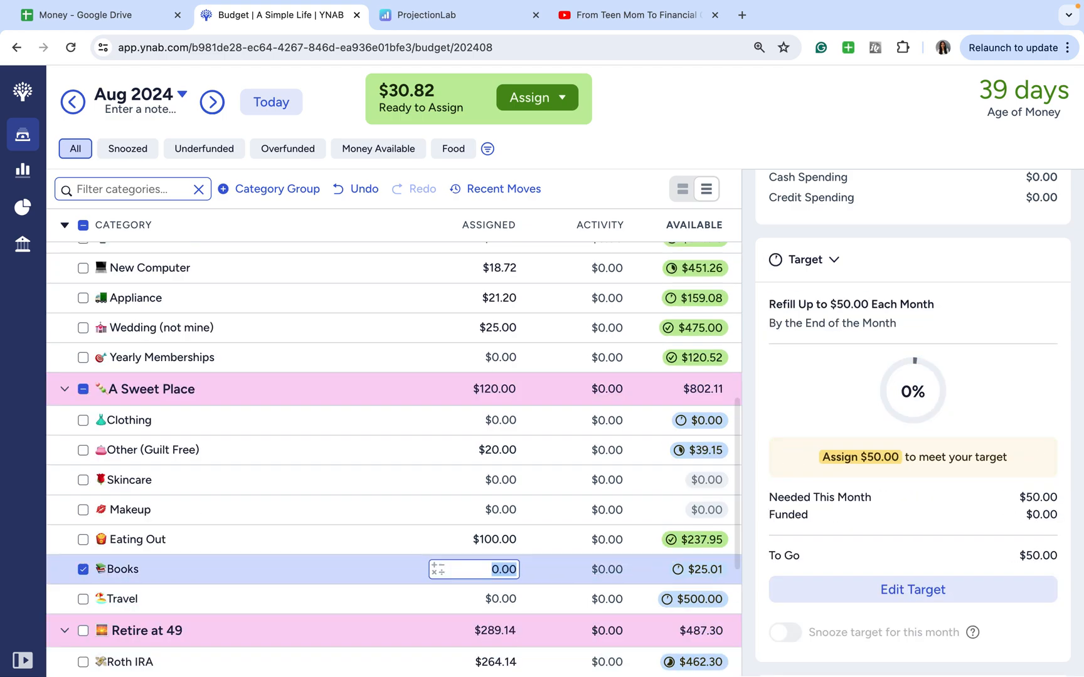
key("Up")
key("Up")
key("Up")
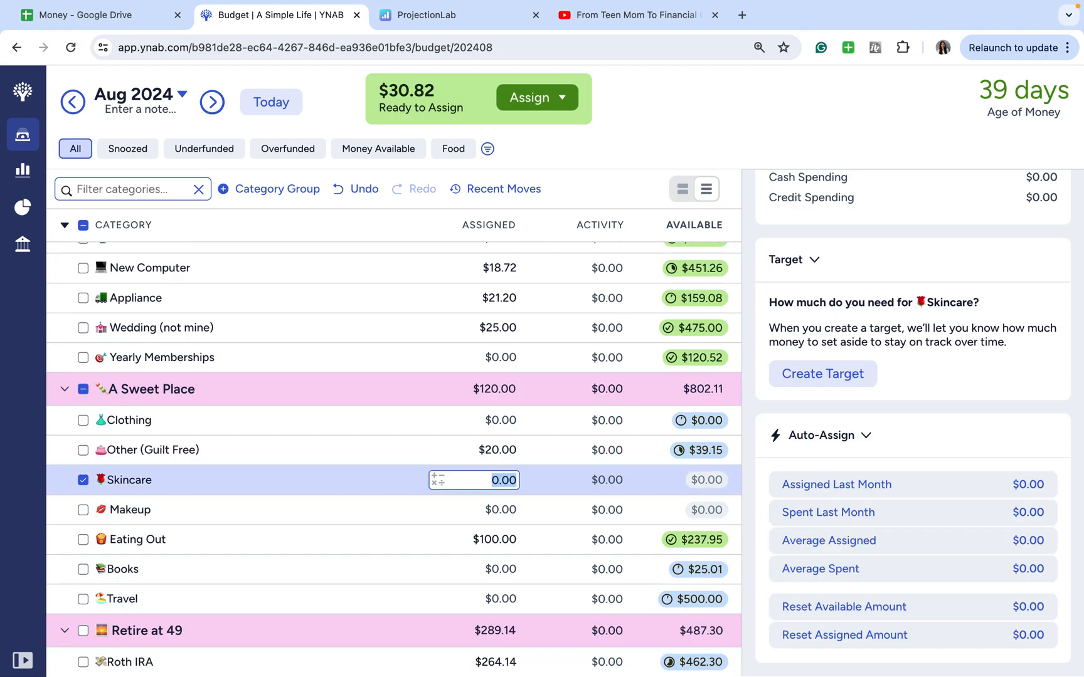
key("BackSpace")
type("30")
type(".")
key("BackSpace")
key("BackSpace")
key("BackSpace")
type("30.82/2")
key("Return")
Set the assigned amounts of Skincare and Makeup in the A Sweet Place group to $14.41 each
type("1")
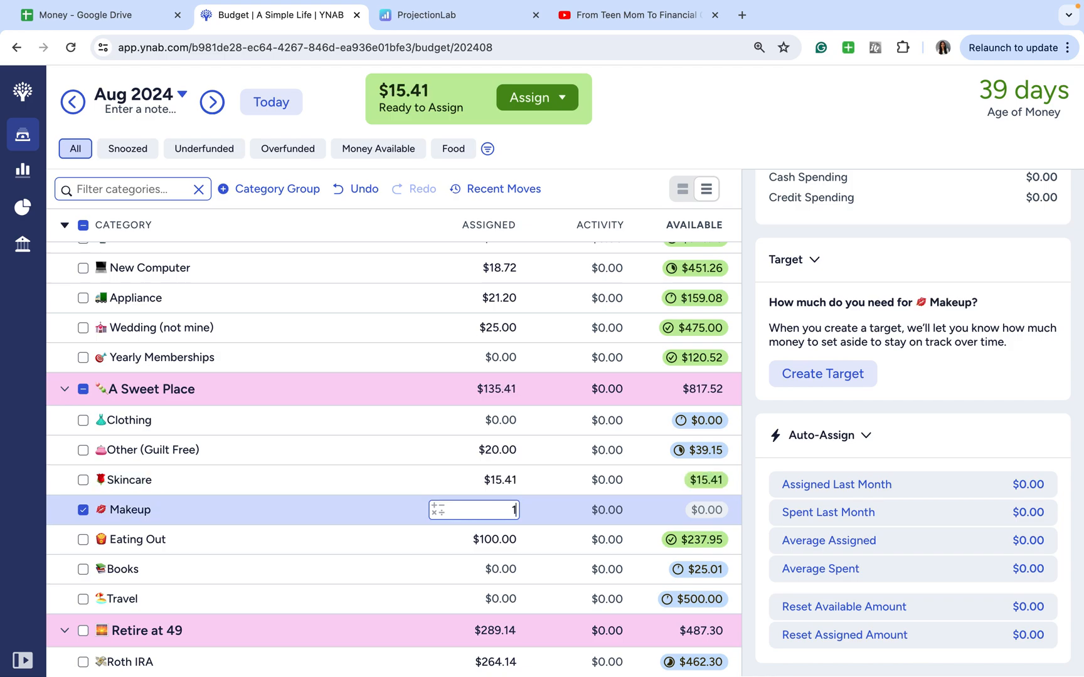
key("Up")
key("BackSpace")
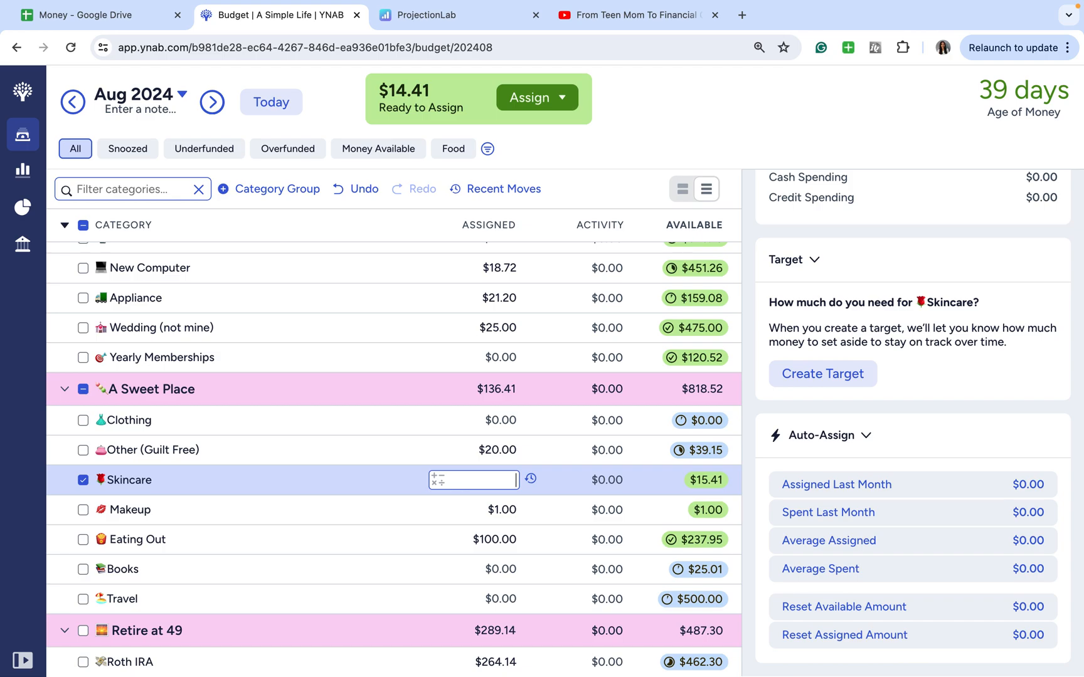
type("14.41")
key("Down")
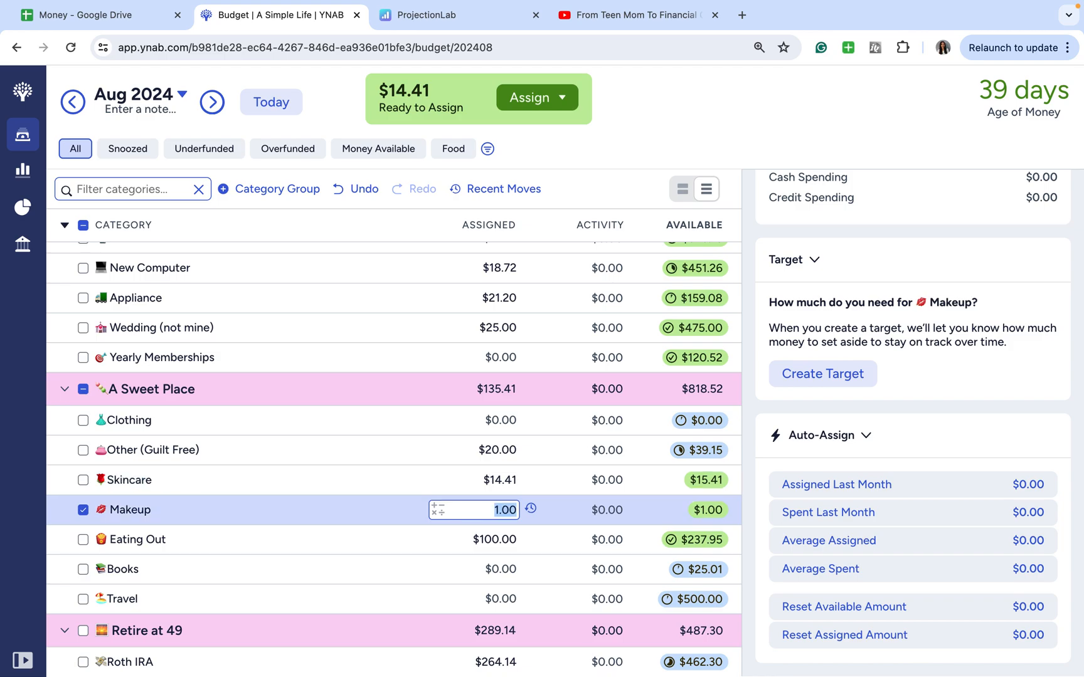
type("14.41")
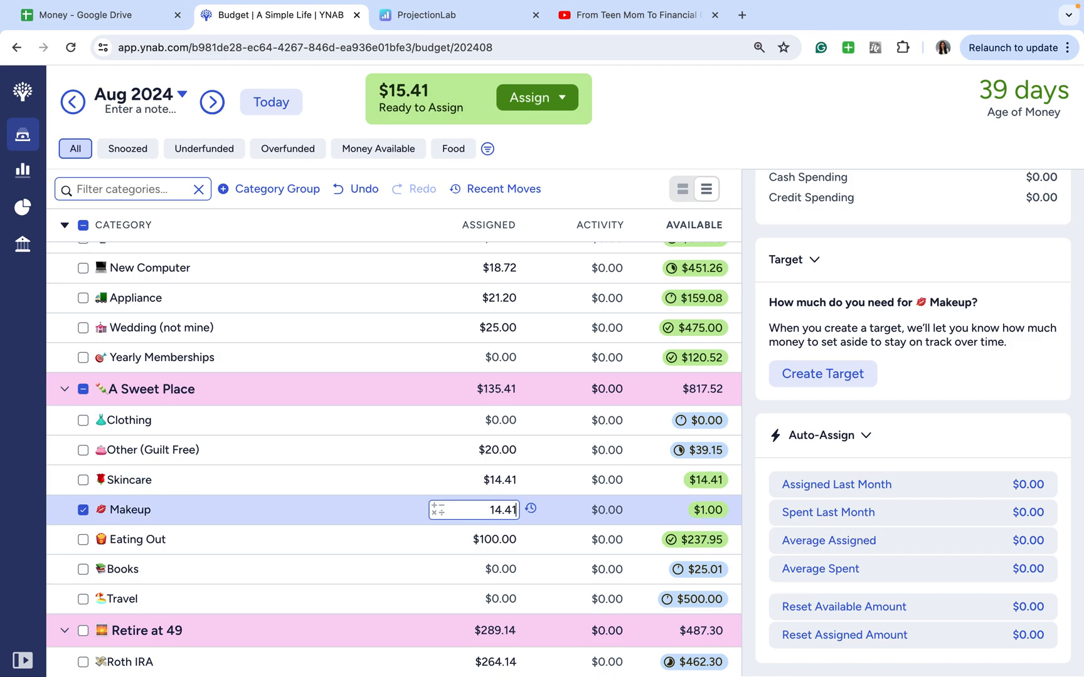
left_click(83, 510)
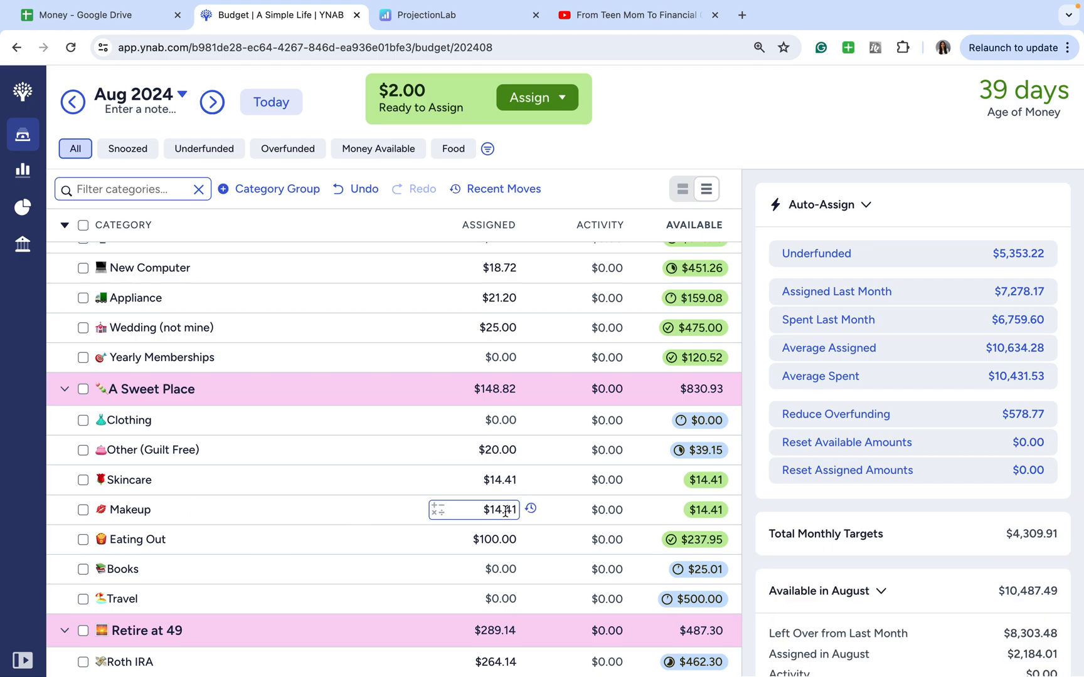
Assign the last $2 to the Travel category in the A Sweet Place group and deselect the category
scroll(560, 510, "down", 4)
scroll(559, 510, "up", 2)
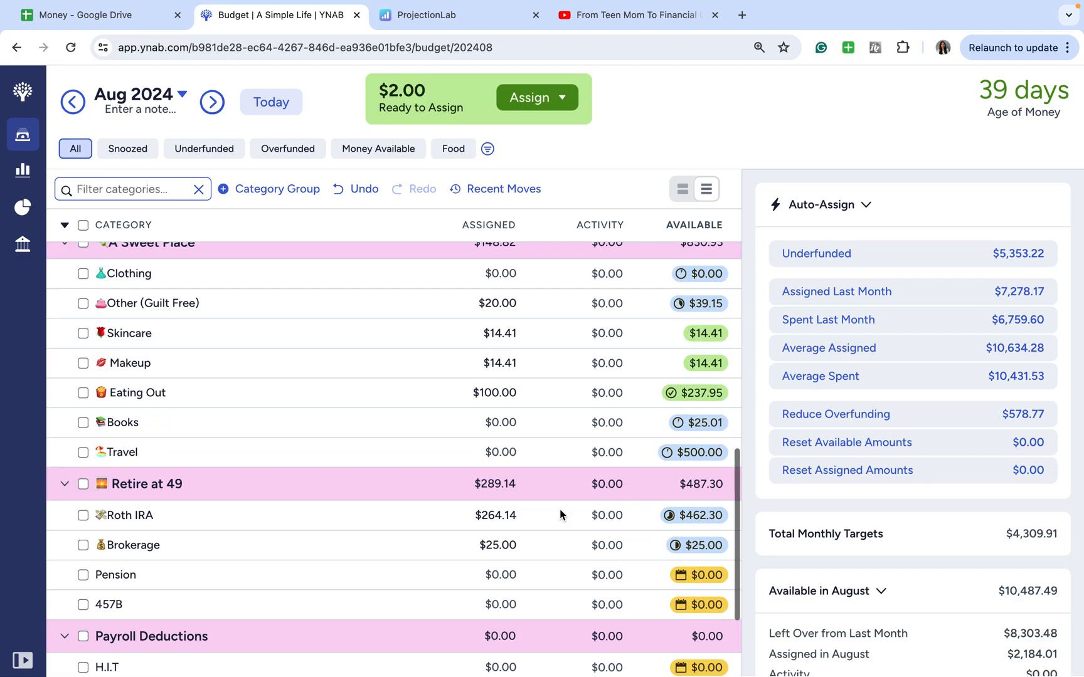
scroll(559, 509, "up", 10)
scroll(559, 508, "down", 8)
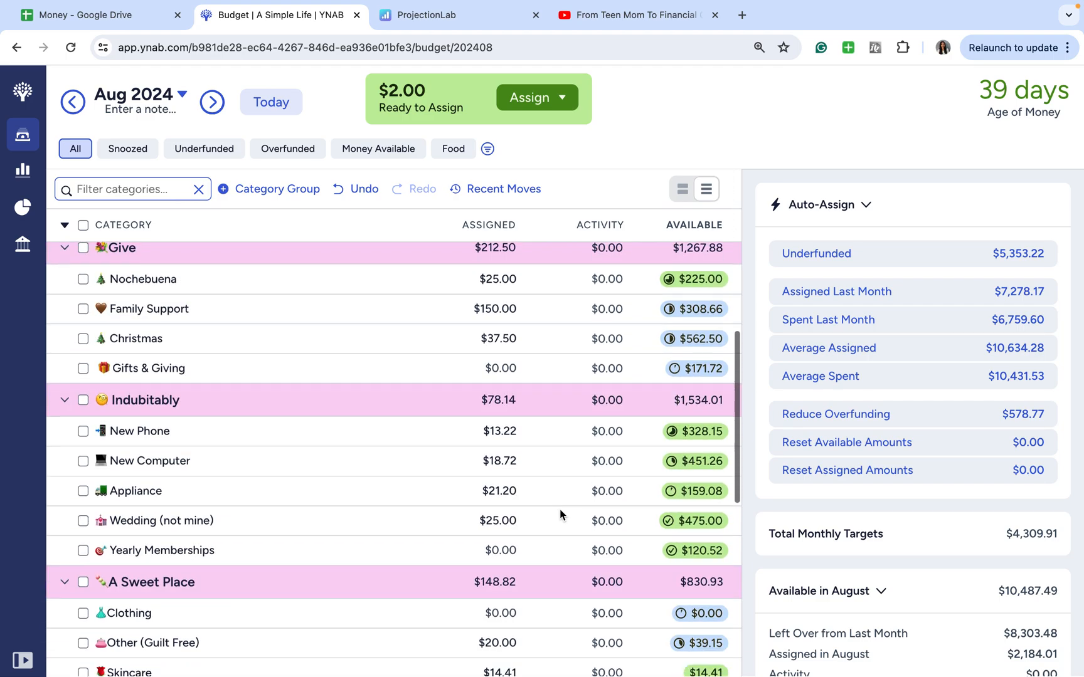
scroll(560, 508, "down", 5)
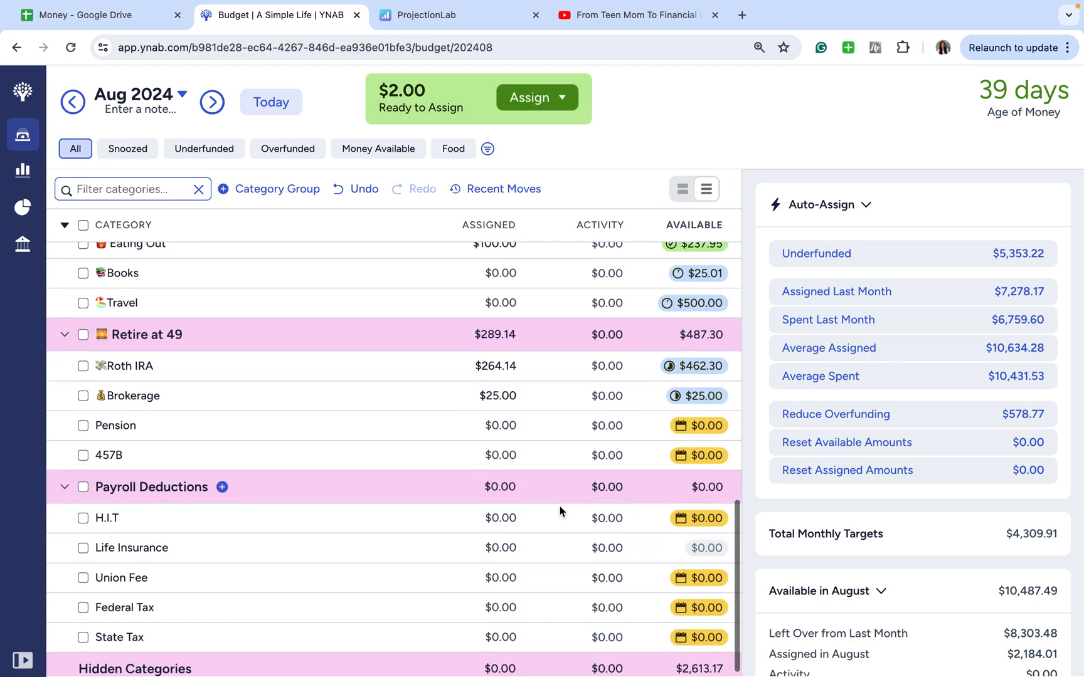
scroll(559, 508, "up", 2)
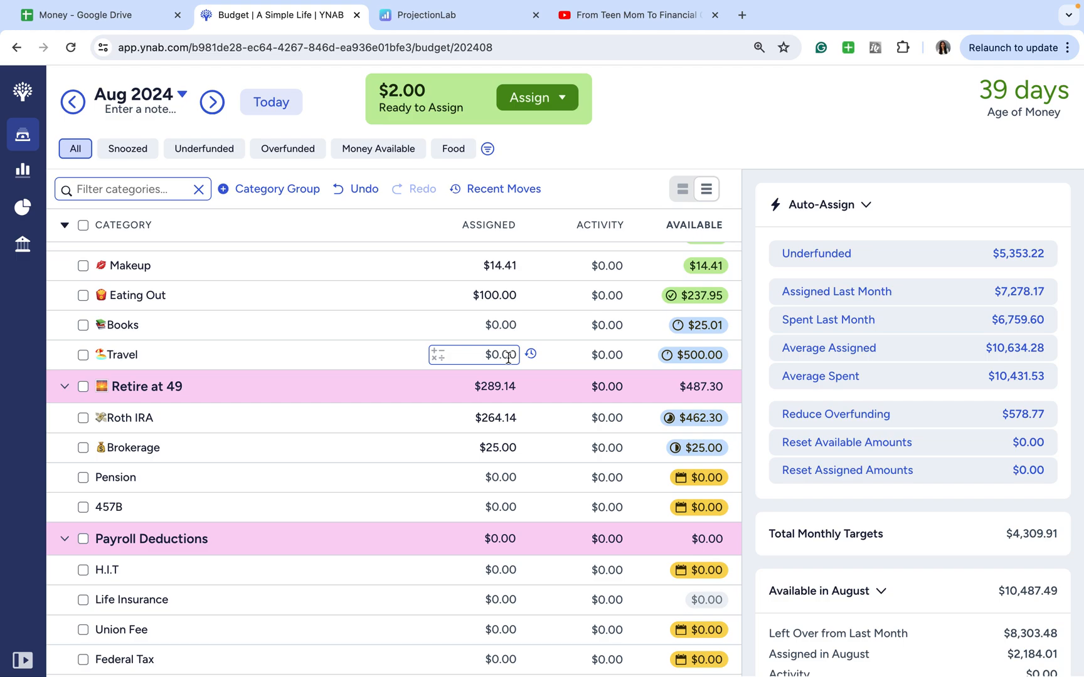
left_click(508, 355)
type("2")
key("Return")
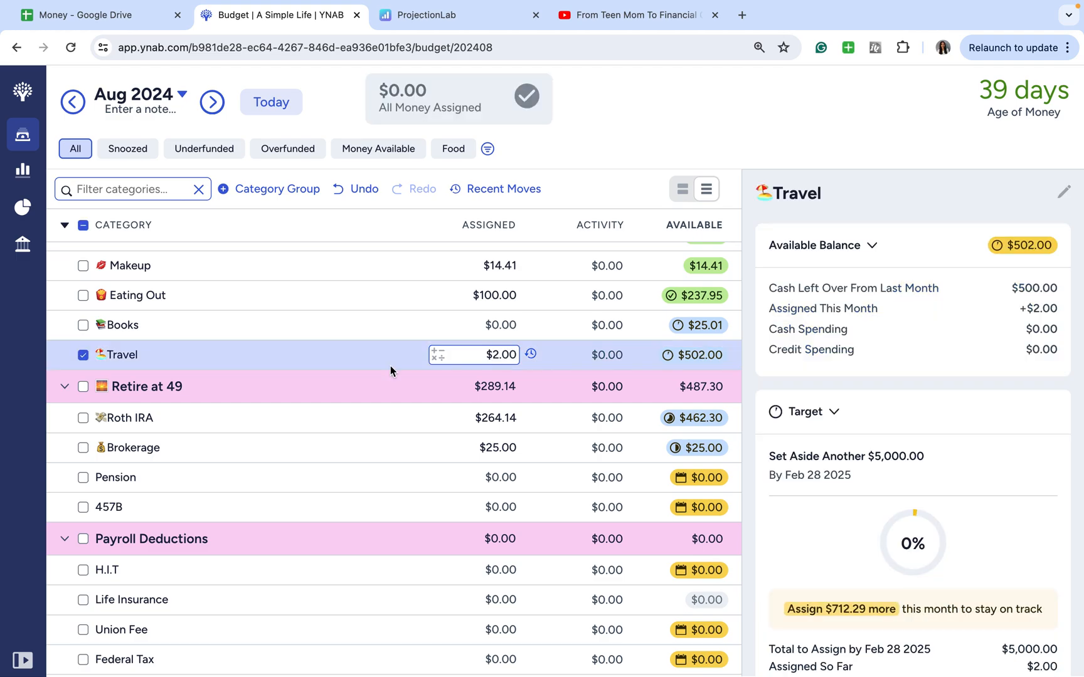
left_click(82, 355)
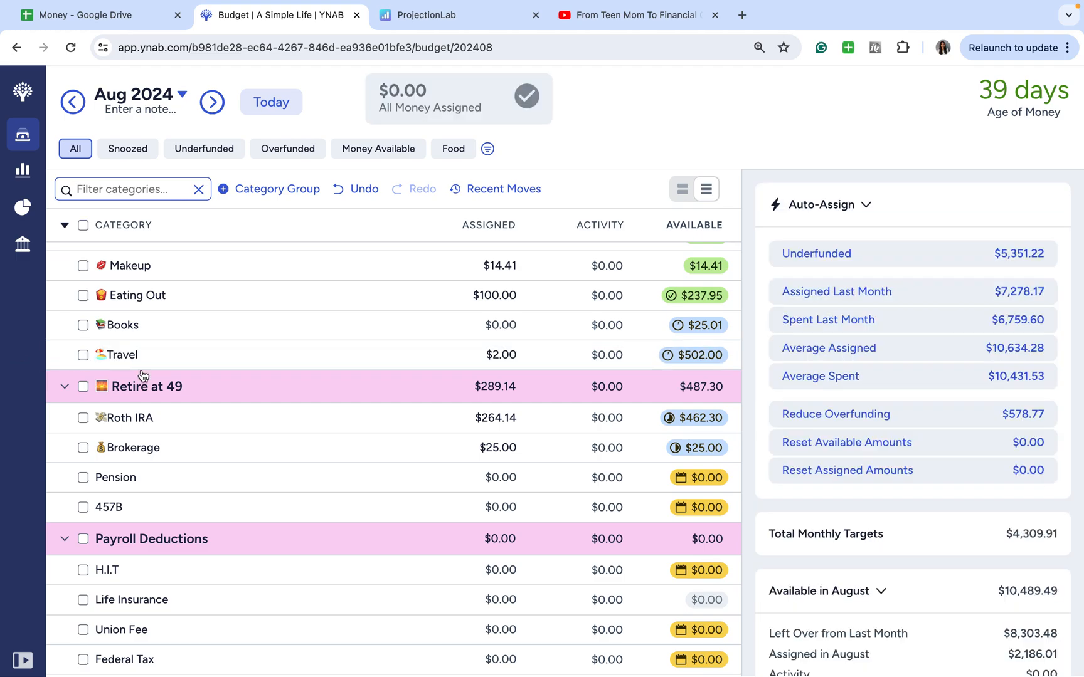
Review the assigned and available amounts in all category groups from Credit Card Payments down to Payroll Deductions
scroll(143, 375, "up", 10)
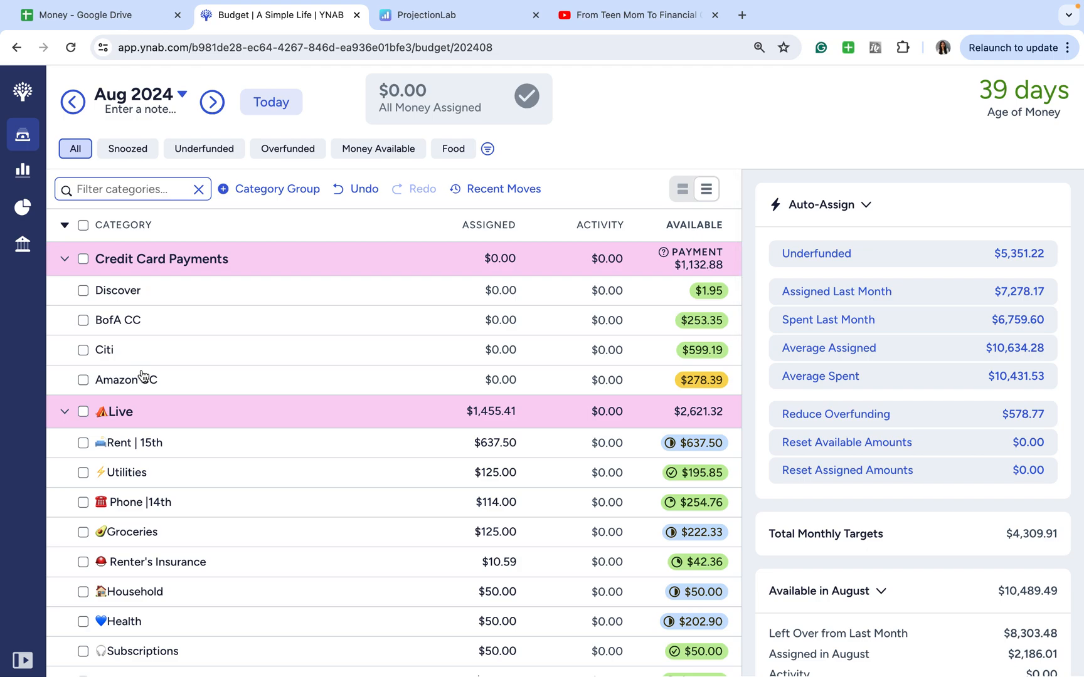
scroll(142, 375, "down", 4)
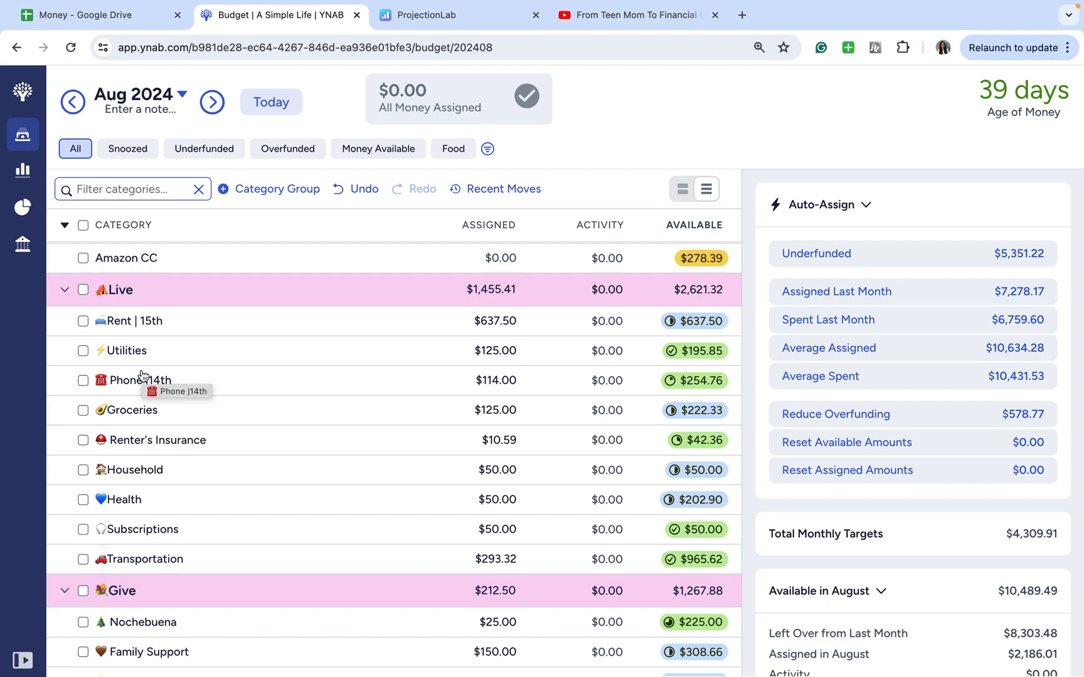
scroll(142, 376, "down", 10)
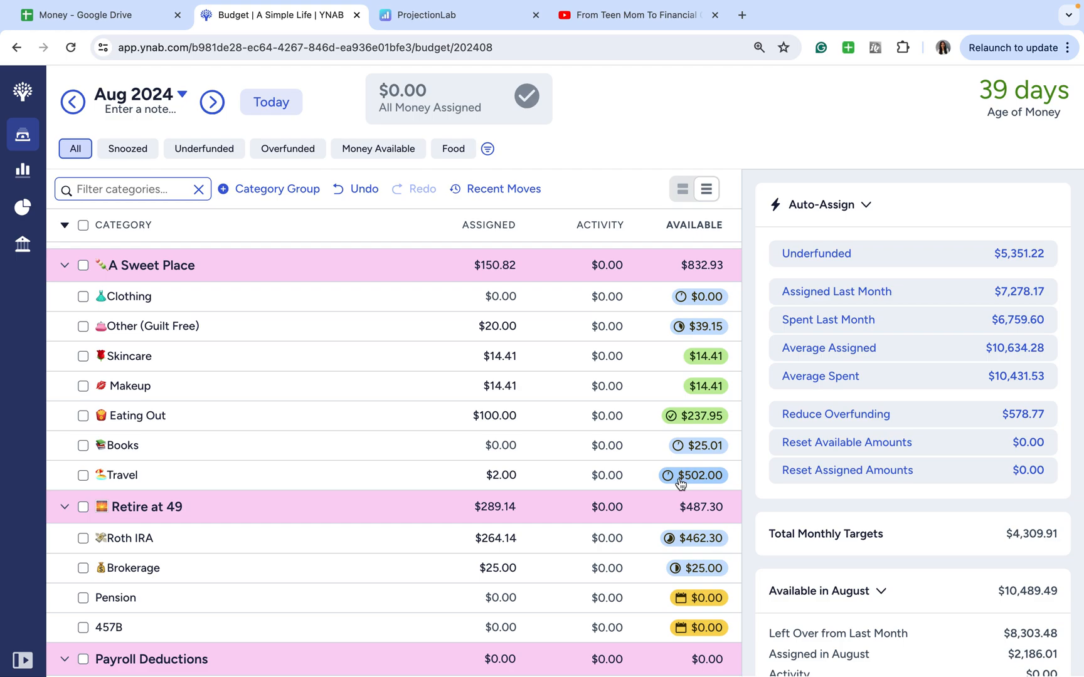
mouse_move(681, 483)
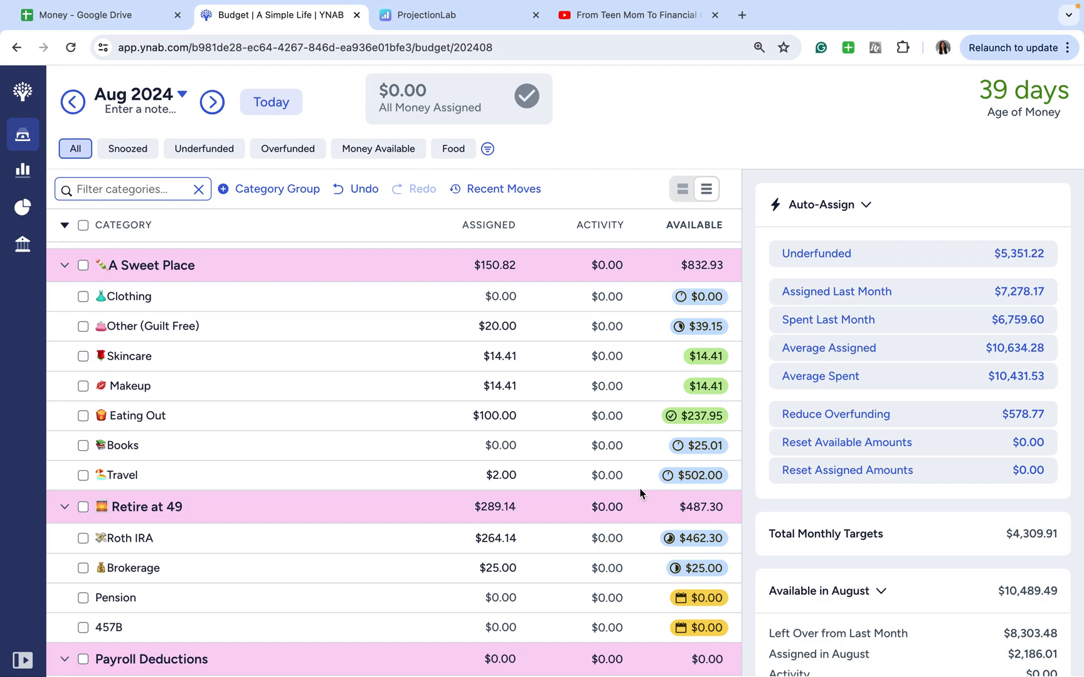
scroll(641, 493, "down", 5)
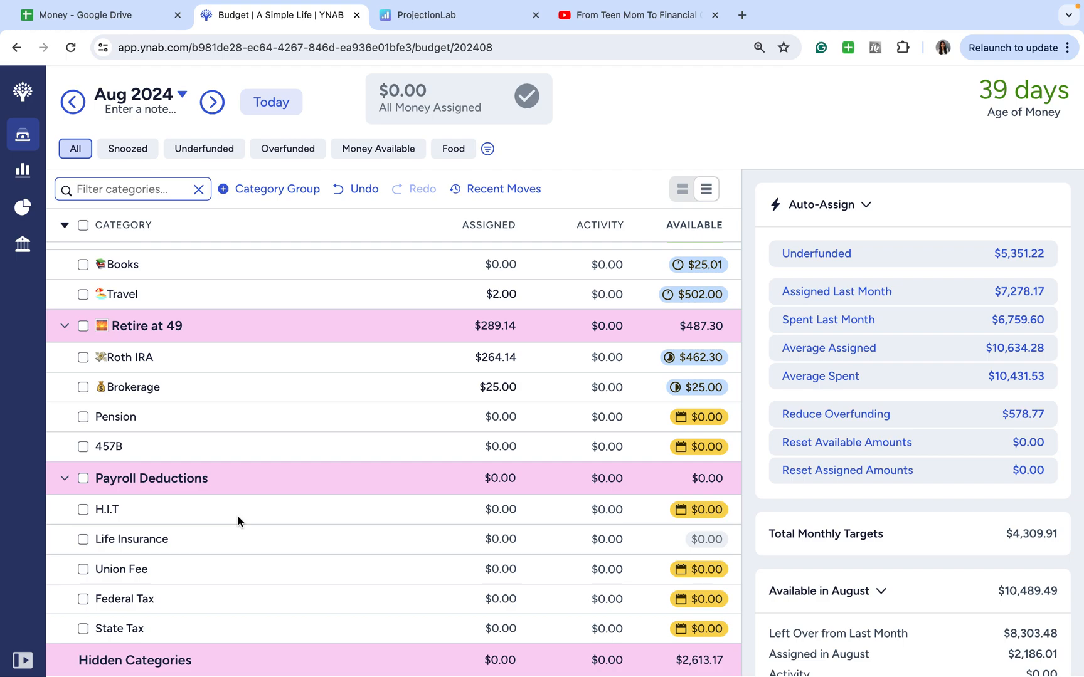
scroll(238, 517, "up", 3)
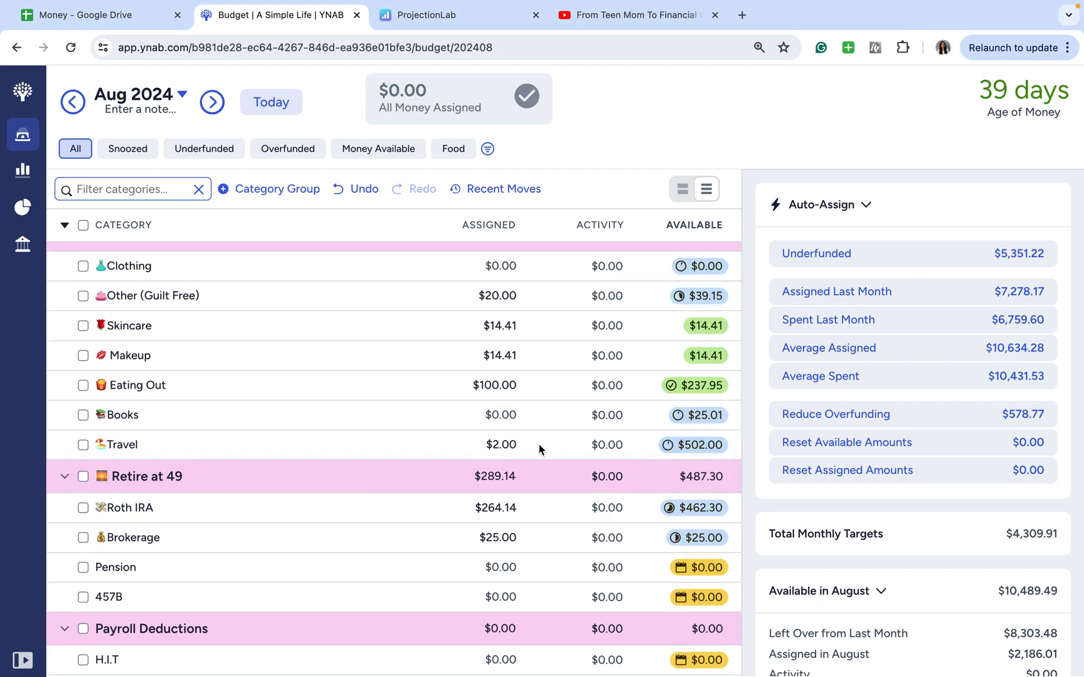
scroll(615, 459, "up", 15)
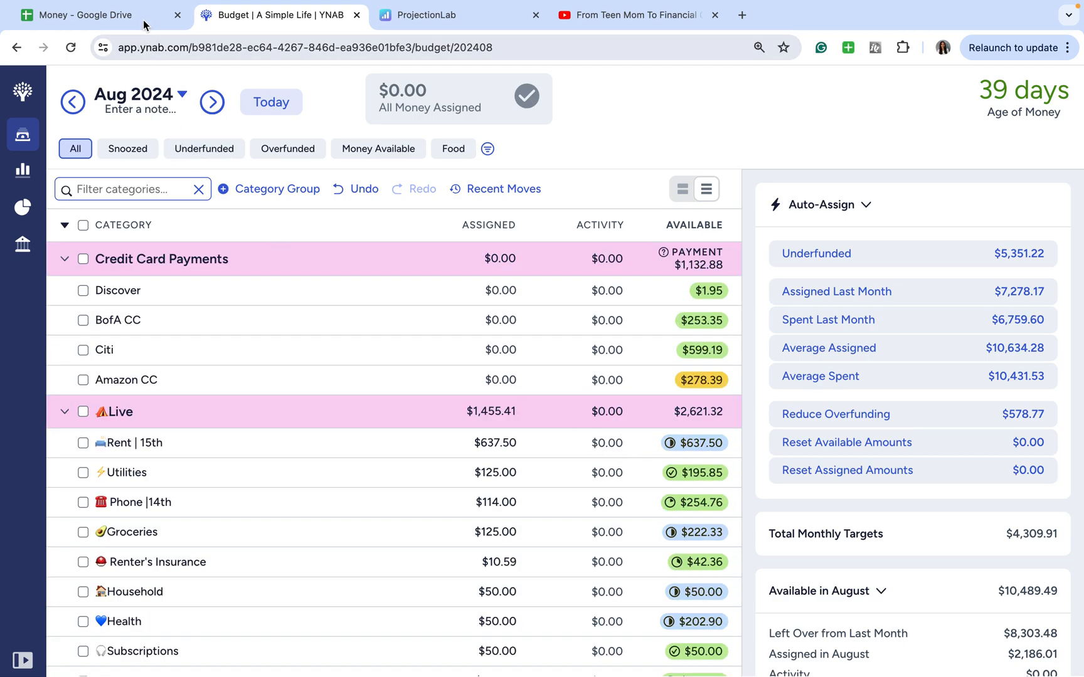
Switch to the Money spreadsheet and inspect the July 2024 pension entry and the March, October and November pension formulas on the 2023 NW sheet
left_click(125, 15)
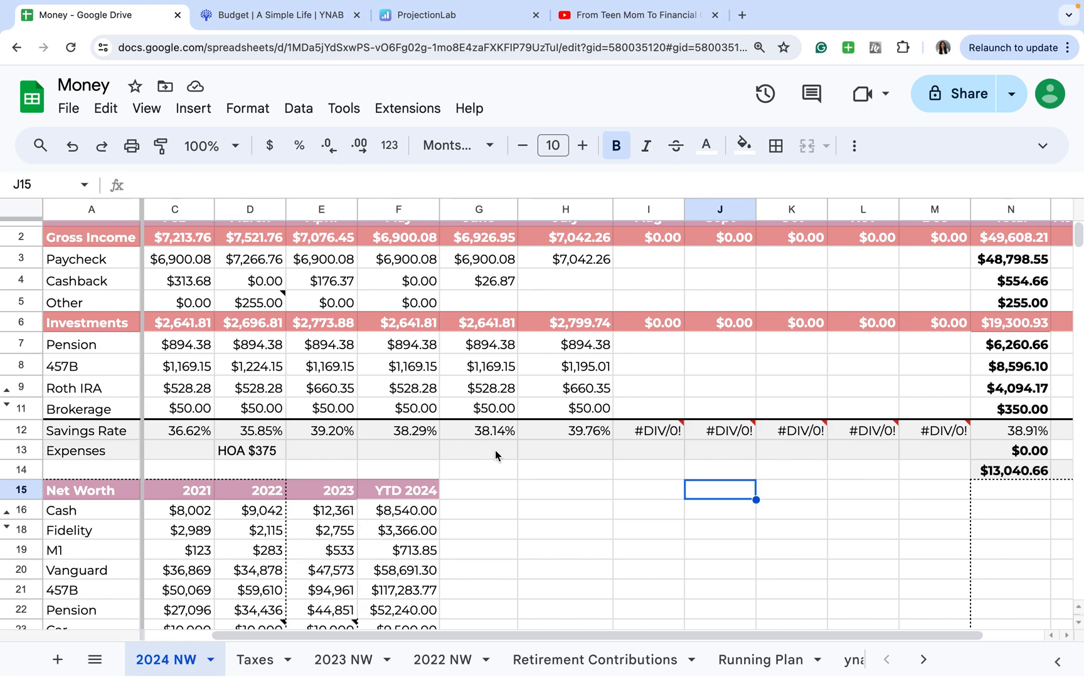
scroll(496, 453, "up", 1)
left_click(572, 368)
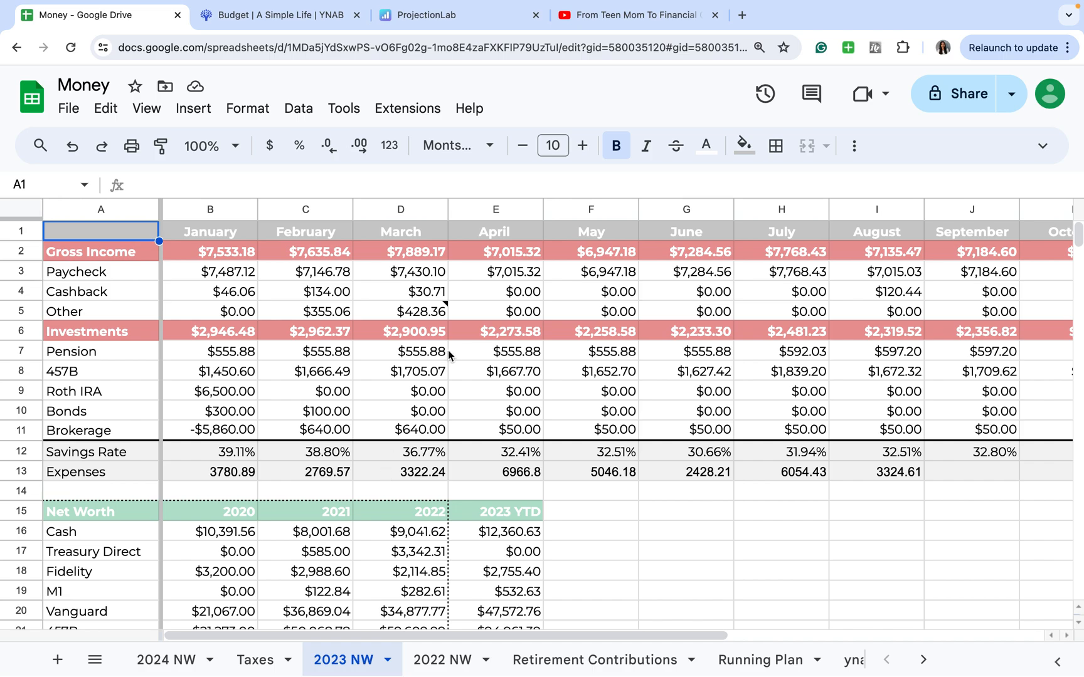
left_click(414, 352)
scroll(822, 375, "right", 5)
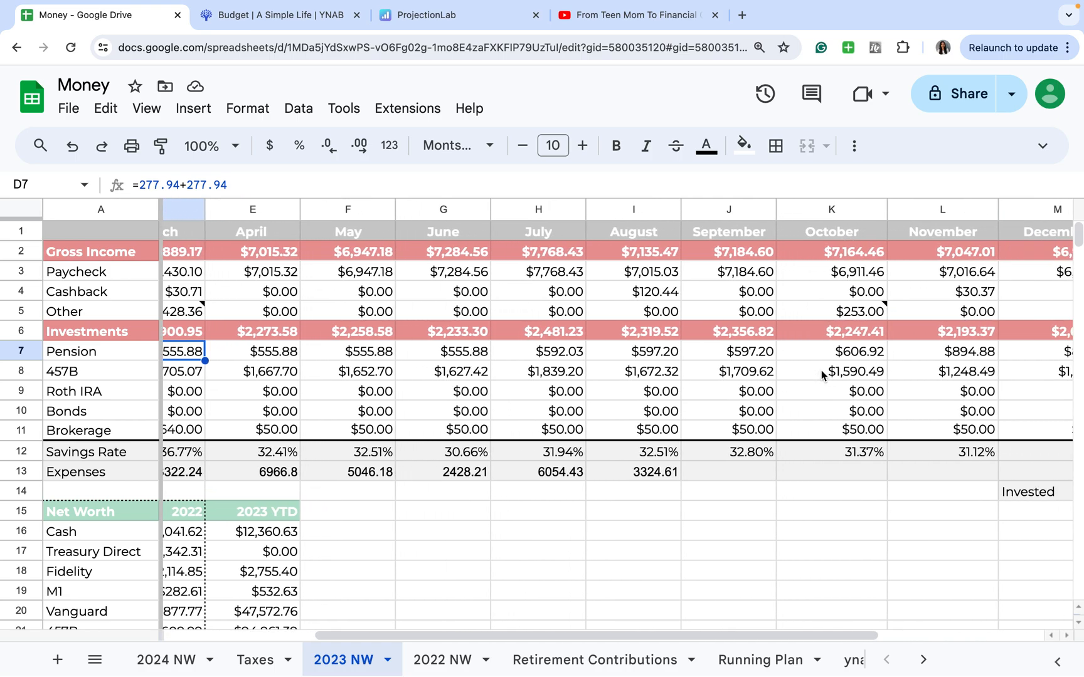
left_click(784, 357)
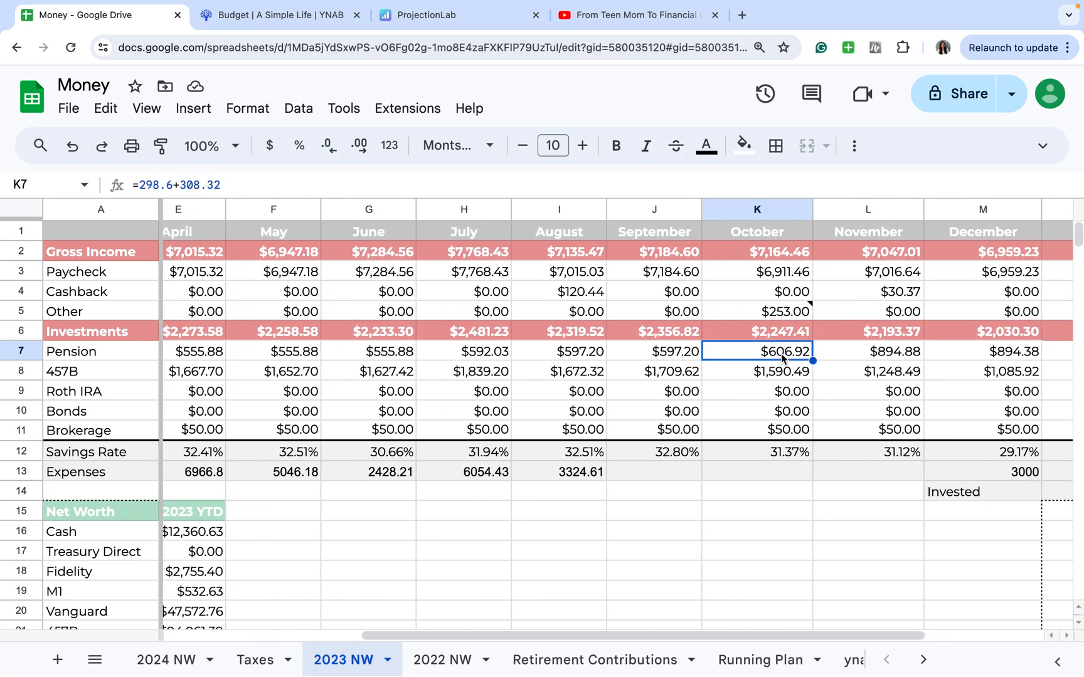
left_click(877, 358)
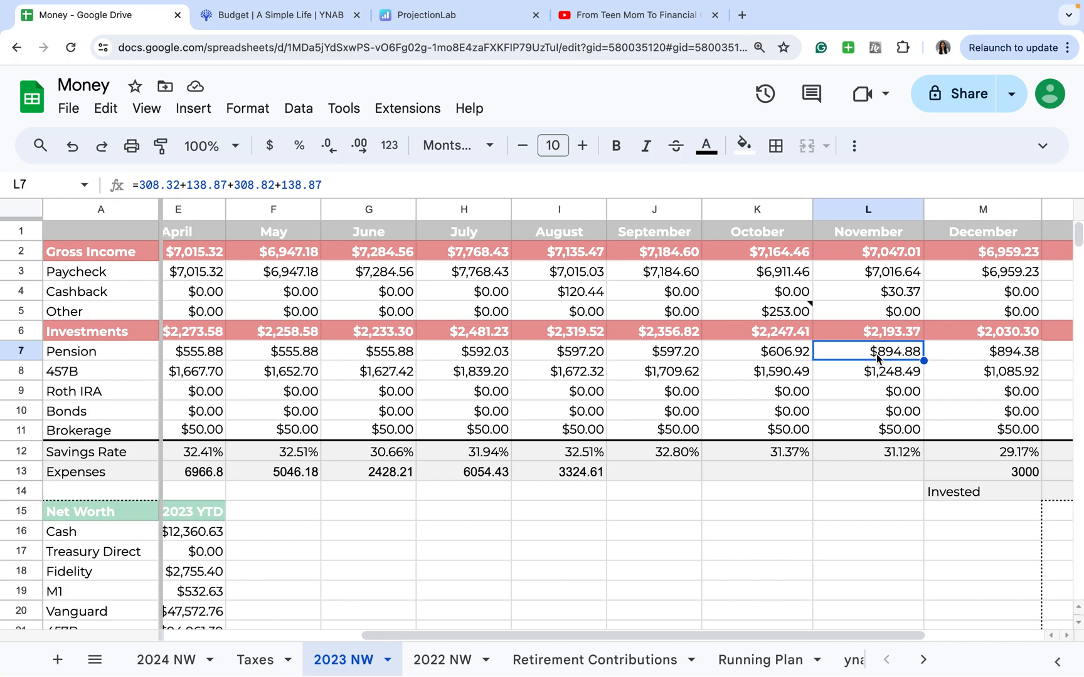
Glance at the YNAB budget, return to the Money spreadsheet, and examine the July 457B, Roth IRA and Brokerage entries on the 2024 NW sheet
left_click(274, 16)
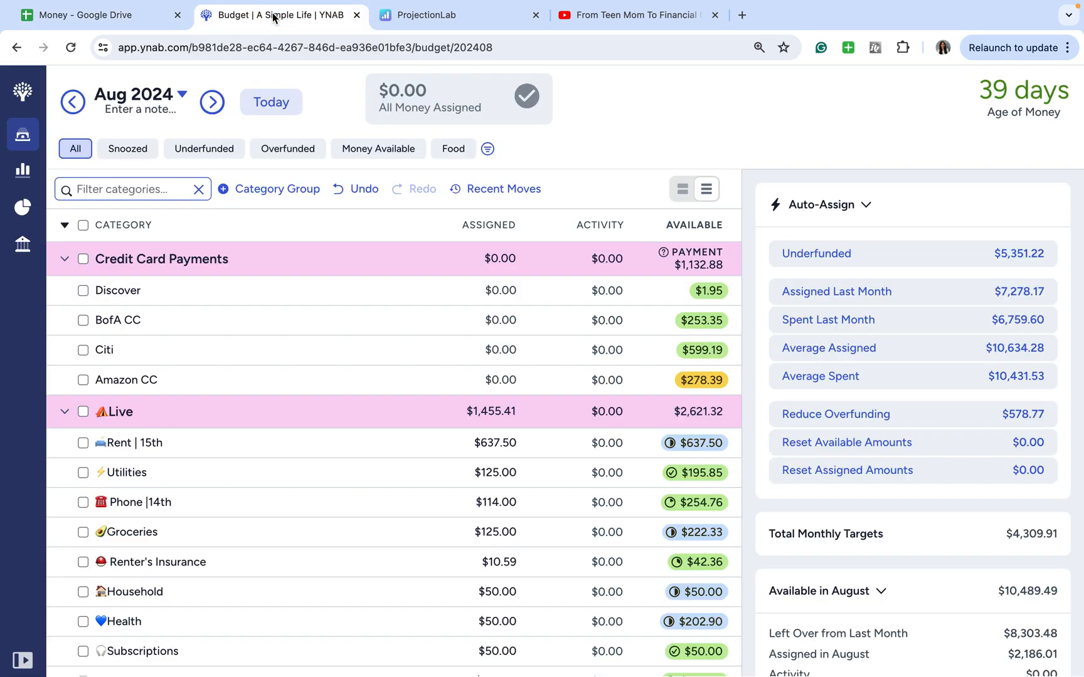
left_click(115, 17)
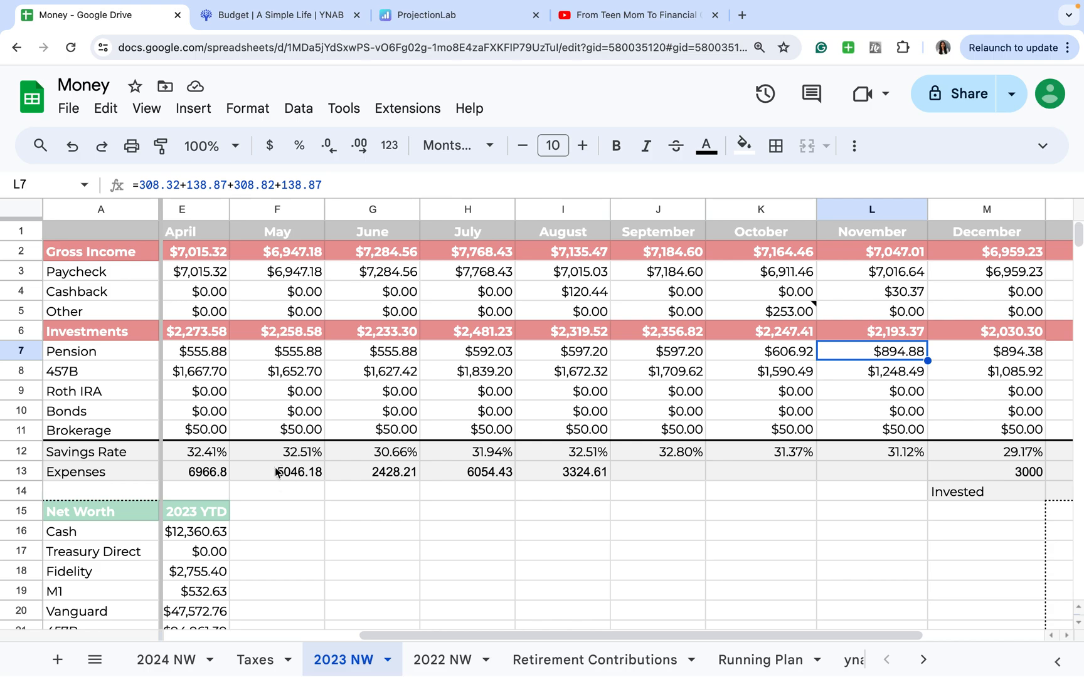
scroll(273, 462, "left", 5)
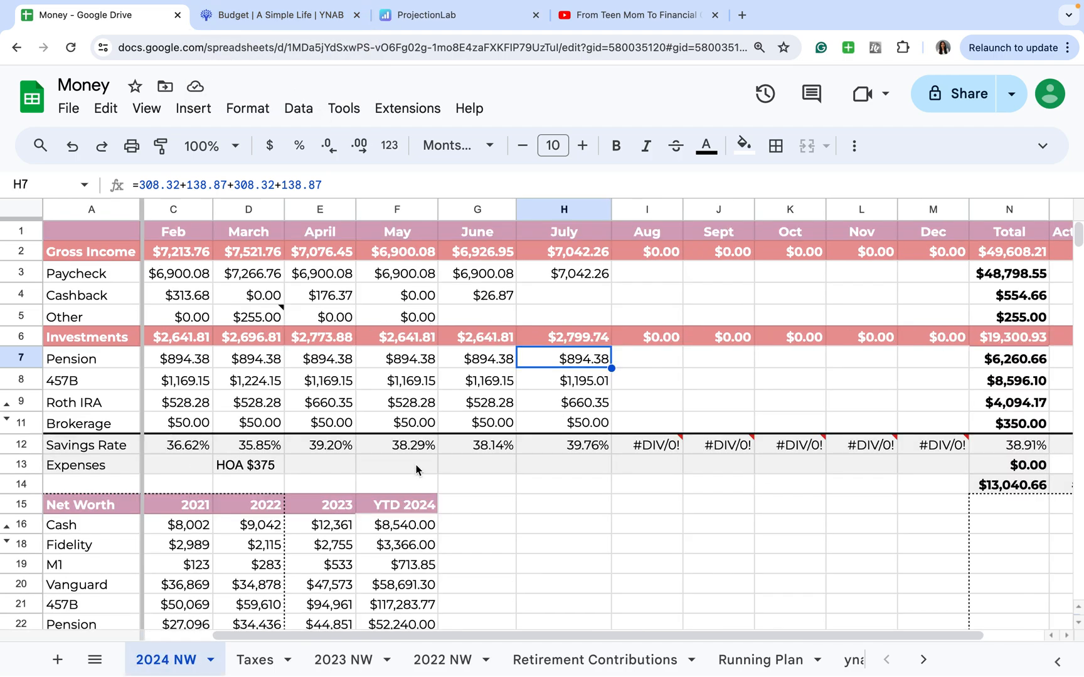
scroll(416, 469, "down", 1)
left_click(571, 359)
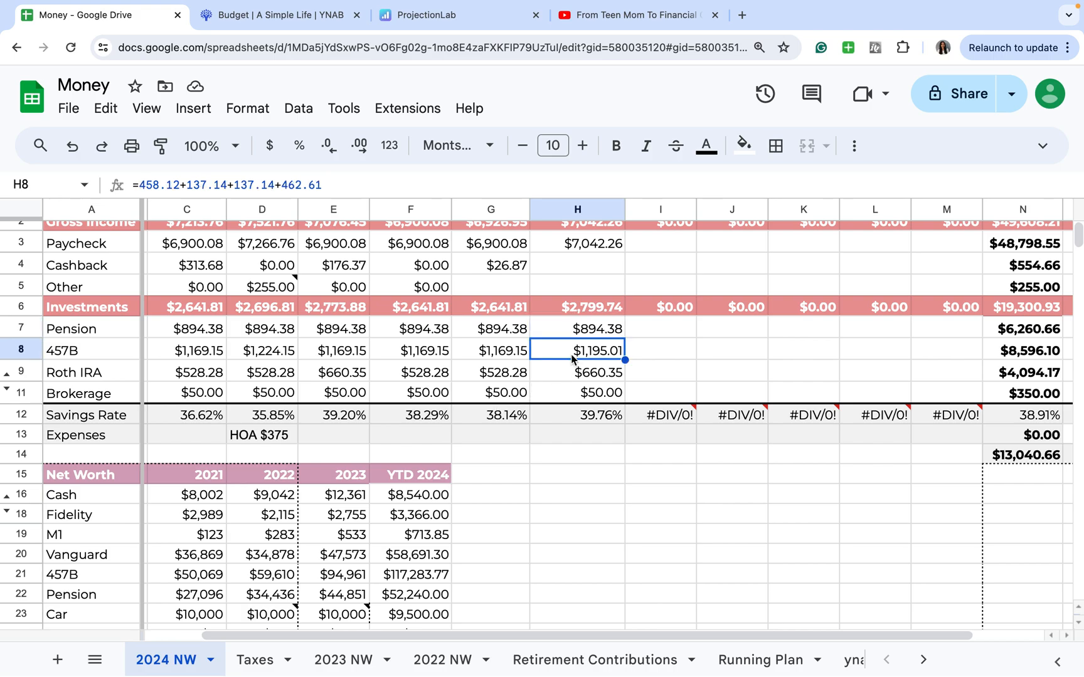
scroll(572, 360, "up", 1)
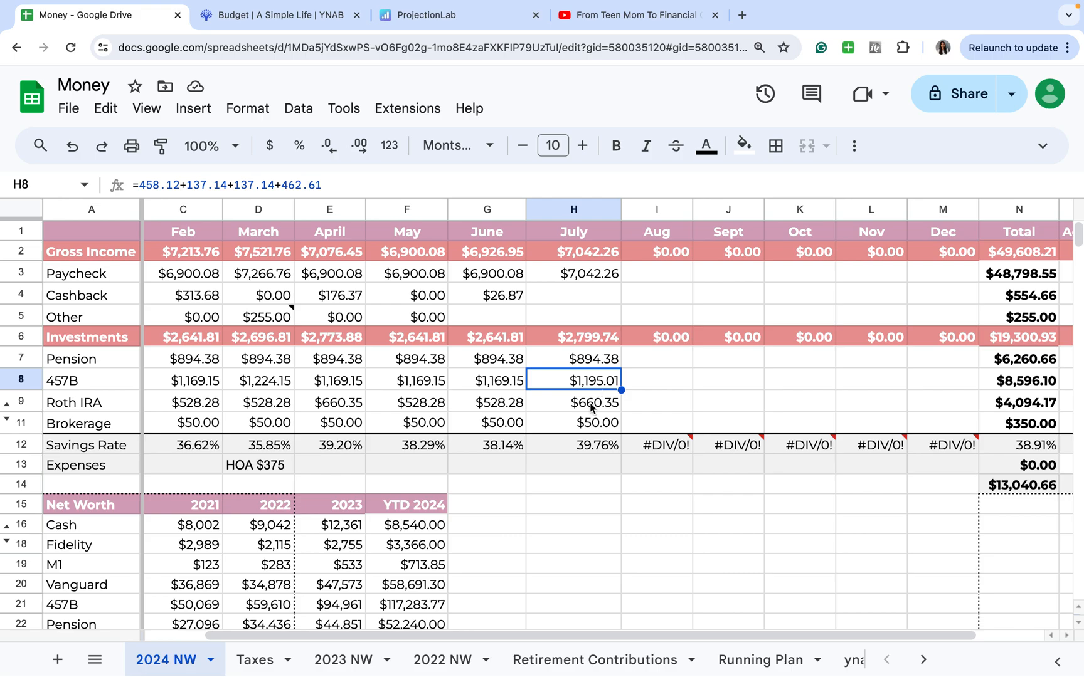
left_click(591, 405)
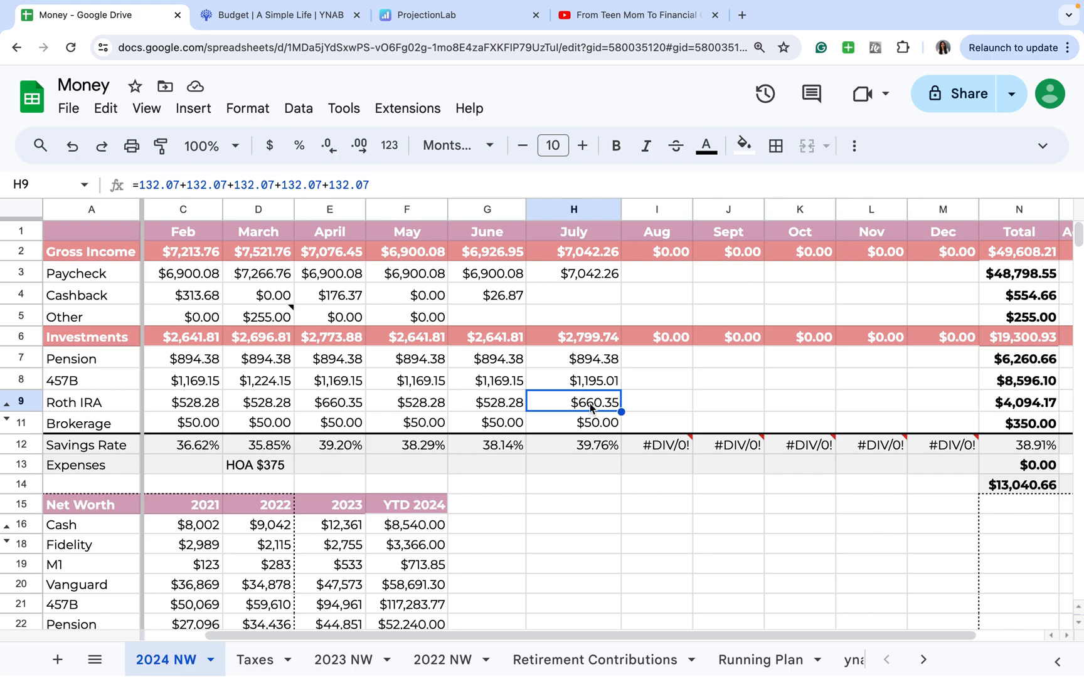
double_click(591, 406)
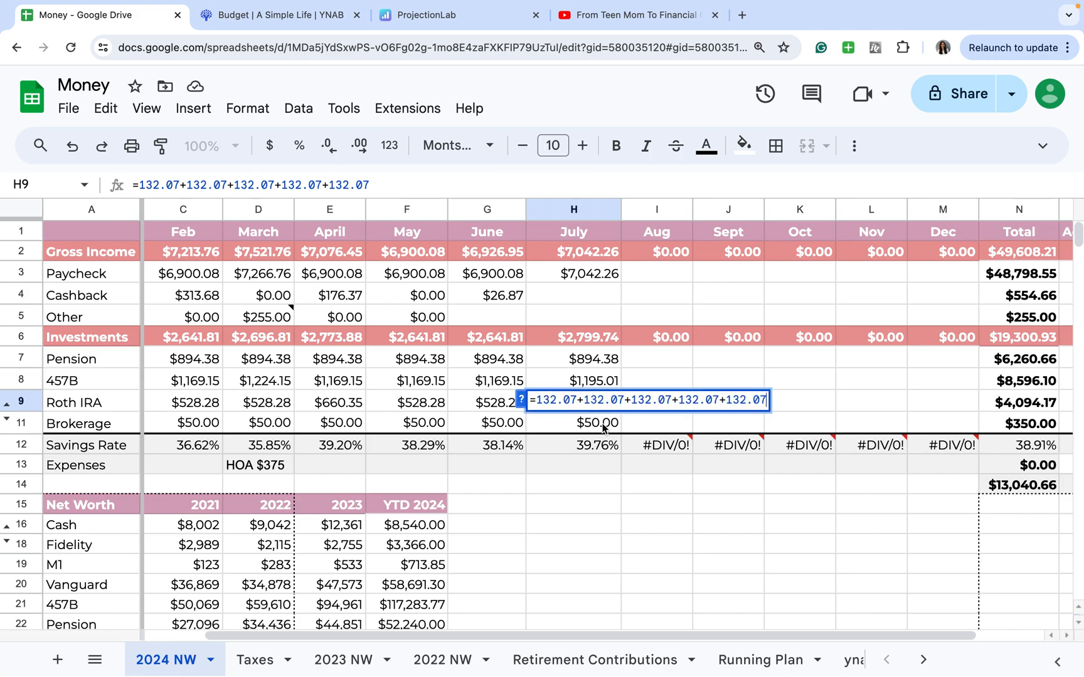
left_click(605, 424)
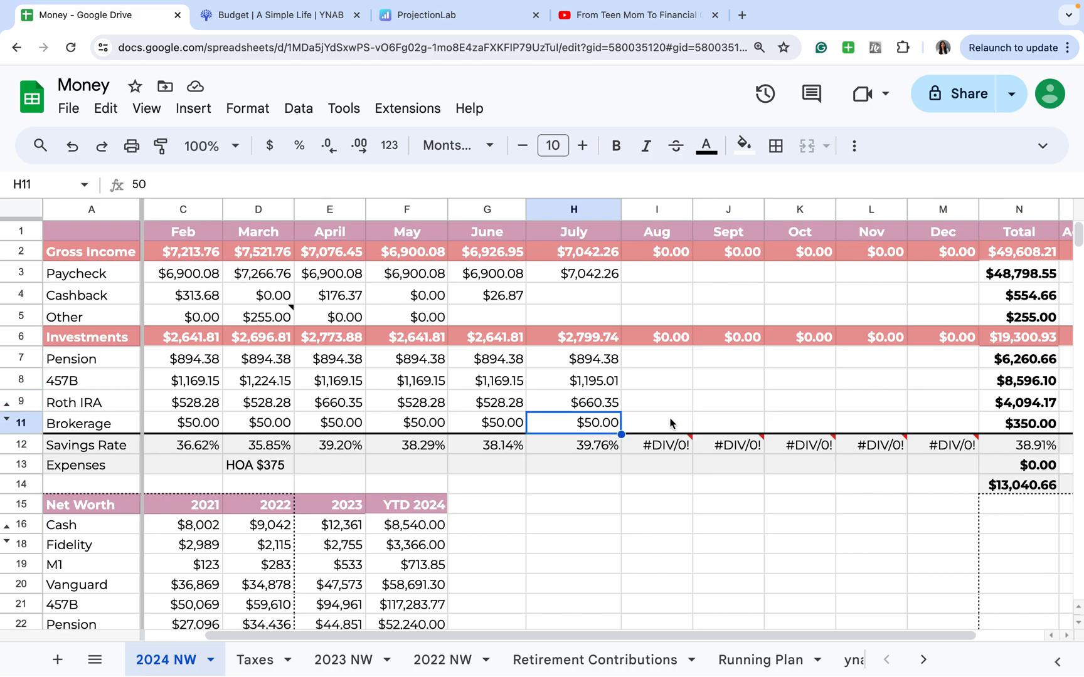
left_click(857, 424)
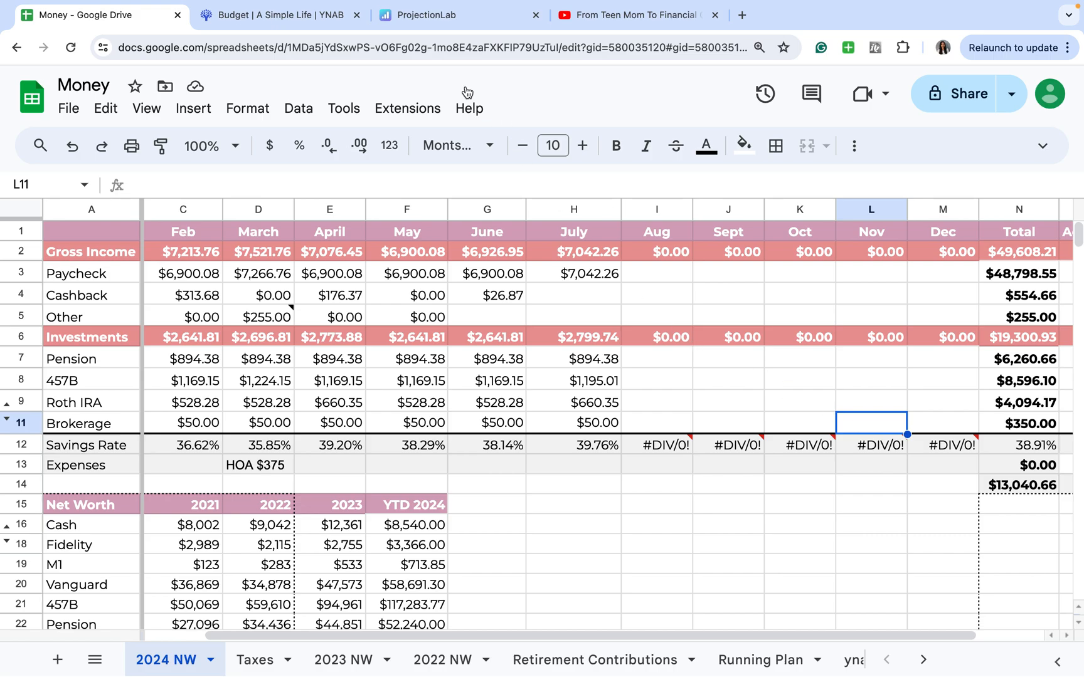
Switch to ProjectionLab and set the Savings balance to $7,972 in the current finances
left_click(422, 17)
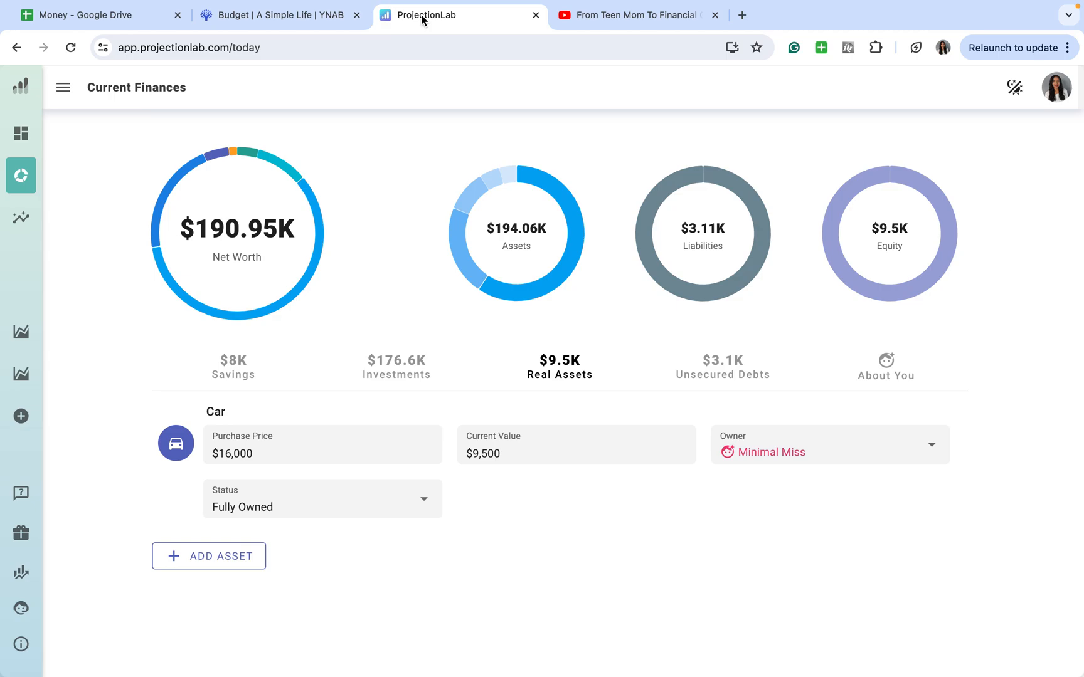
mouse_move(301, 403)
left_click(232, 366)
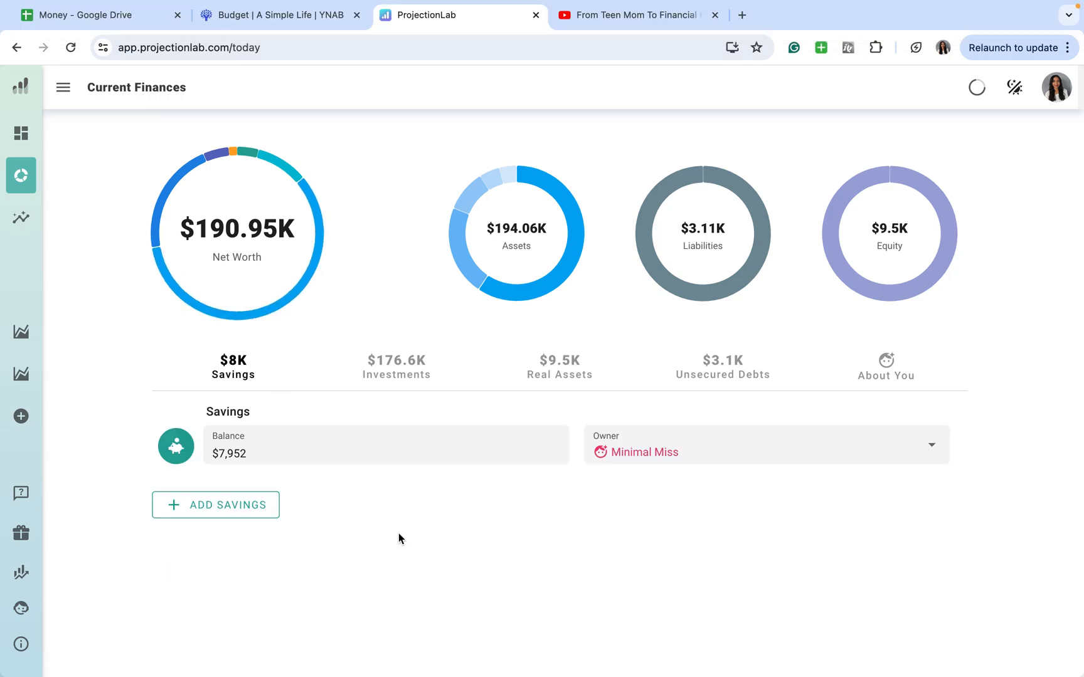
left_click(323, 452)
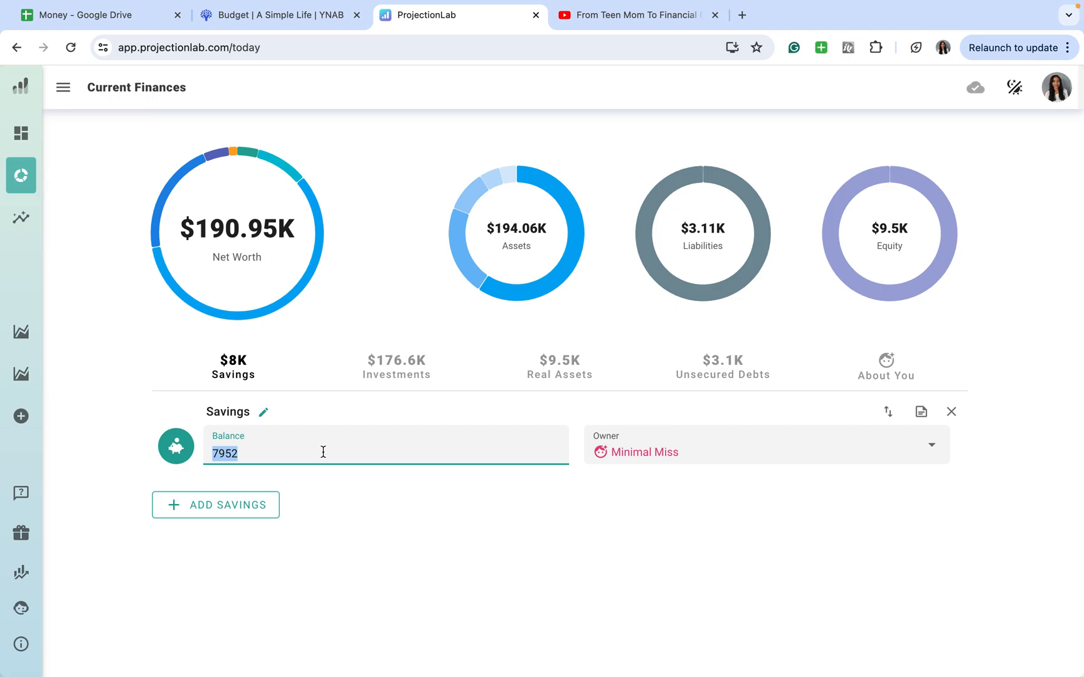
left_click(323, 453)
key("BackSpace")
key("BackSpace")
type("72")
key("Return")
In the investments, set the 457b balance to 11922 and the Roth IRA balance to 42358
left_click(406, 380)
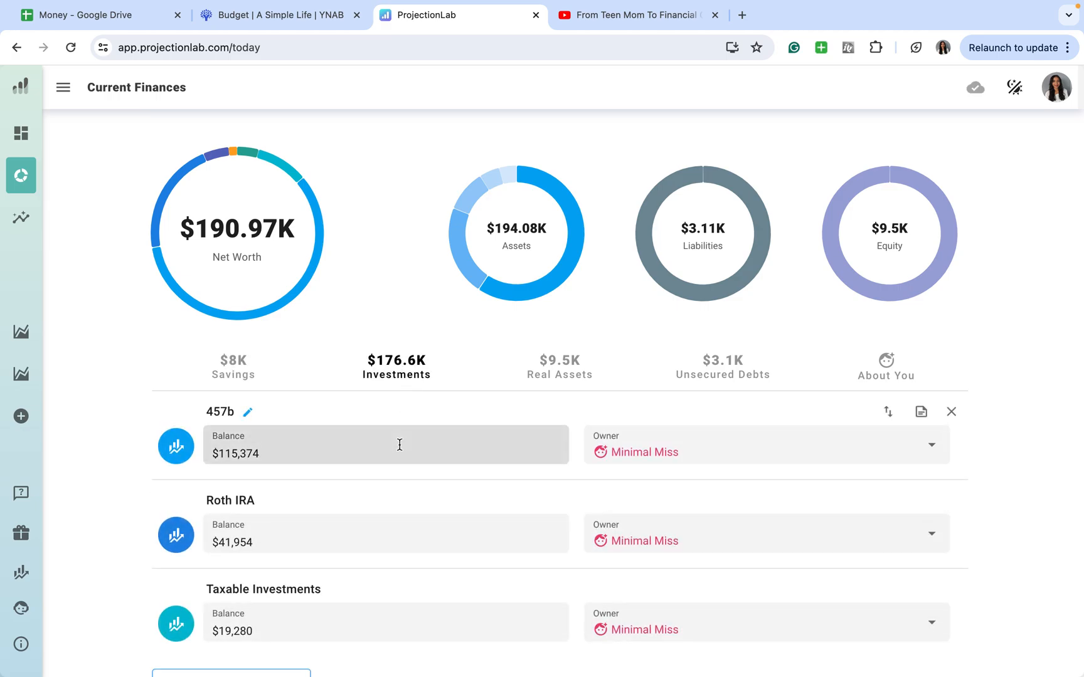
left_click(321, 453)
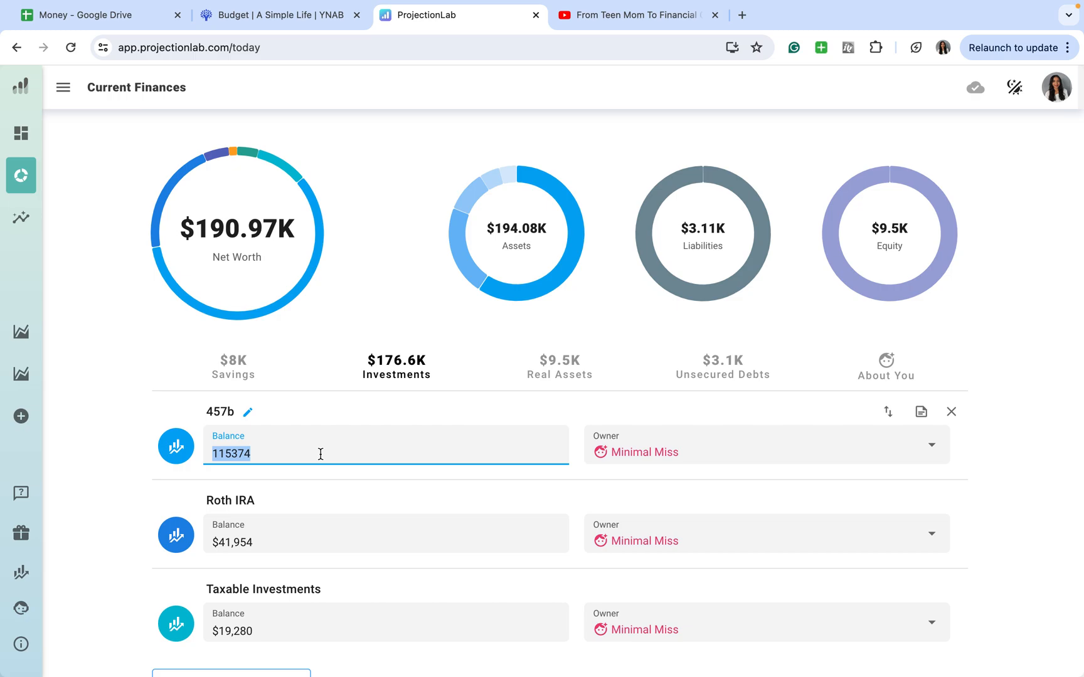
type("11922")
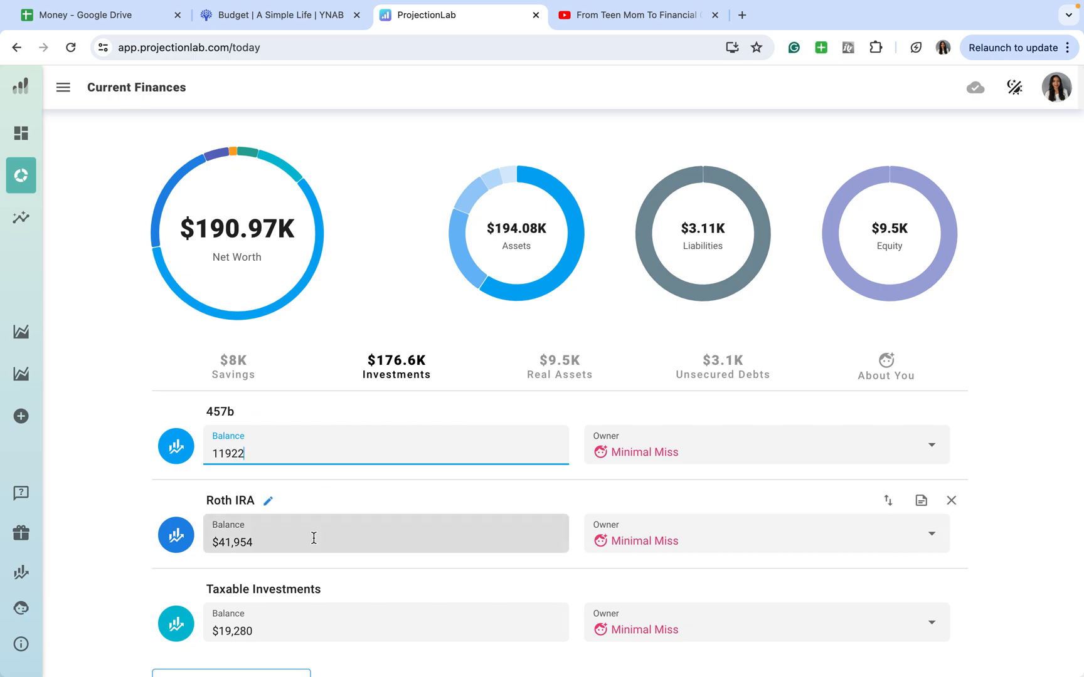
left_click(318, 539)
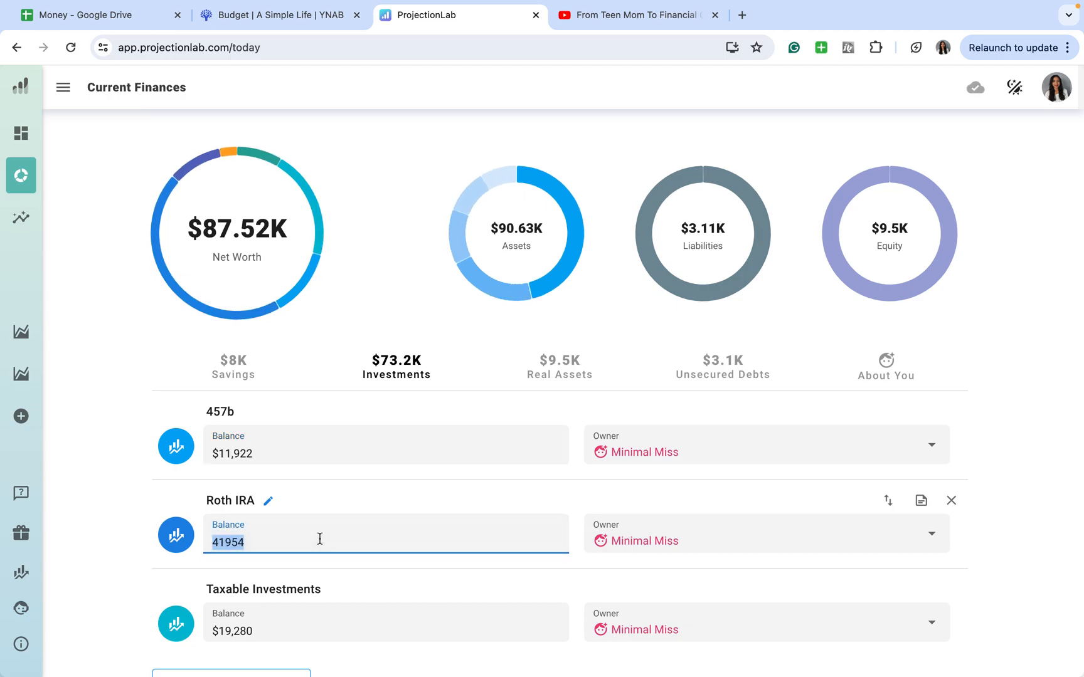
type("42,3")
type("58")
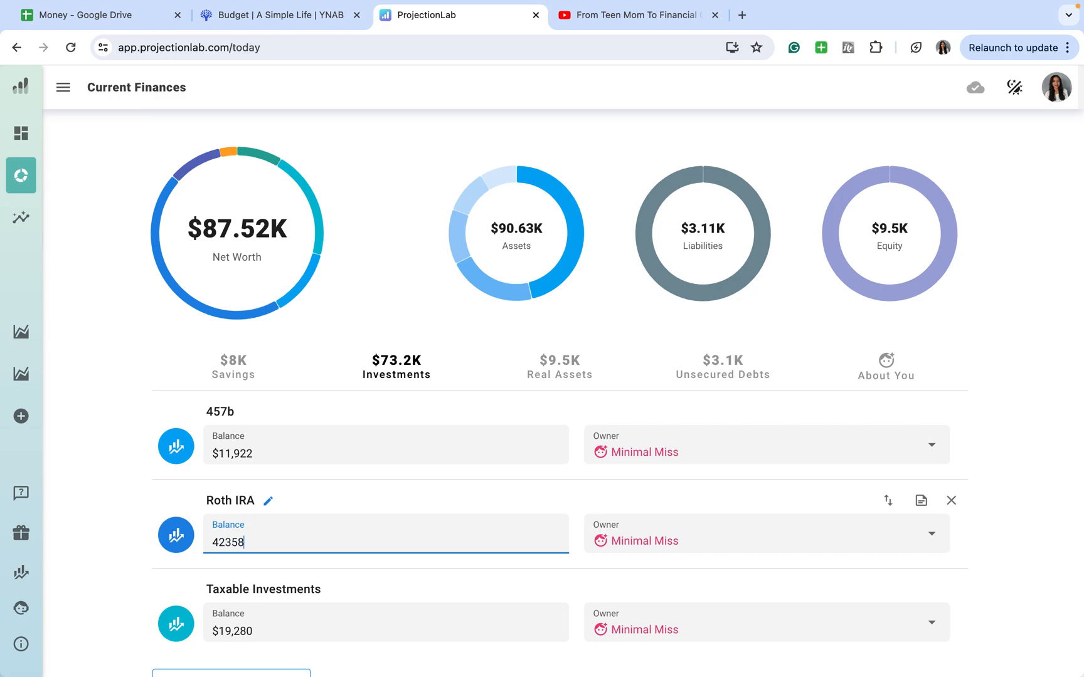
Select the Taxable Investments balance for replacement and calculate 3284.39+15965.56 with a Google search in a new browser tab
left_click(379, 628)
scroll(379, 627, "down", 2)
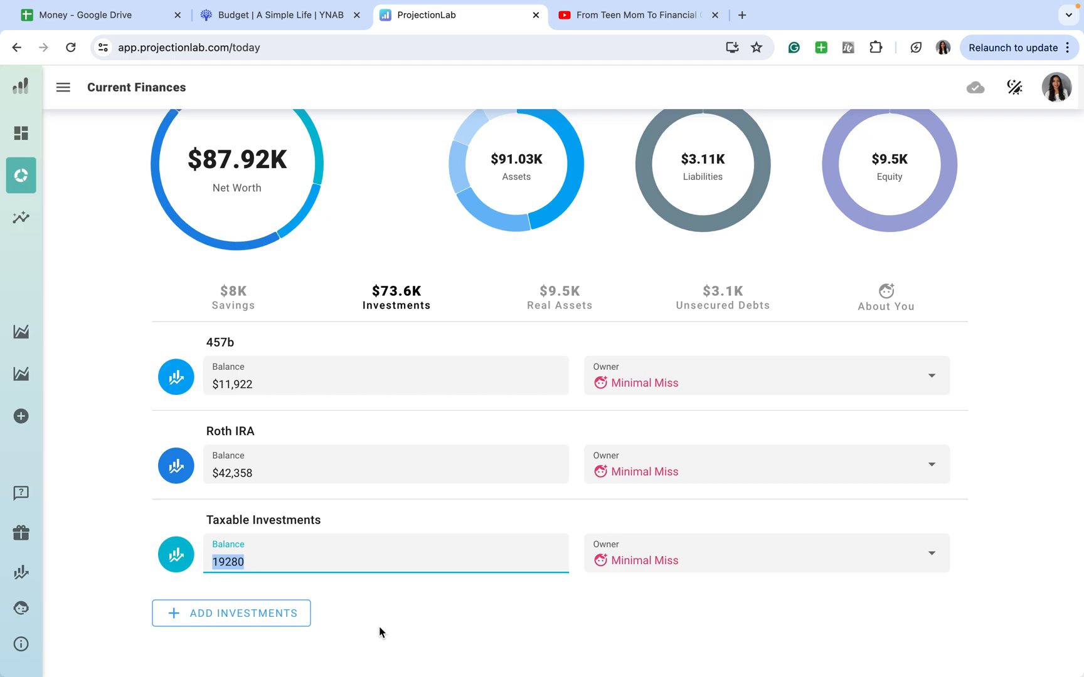
left_click(741, 15)
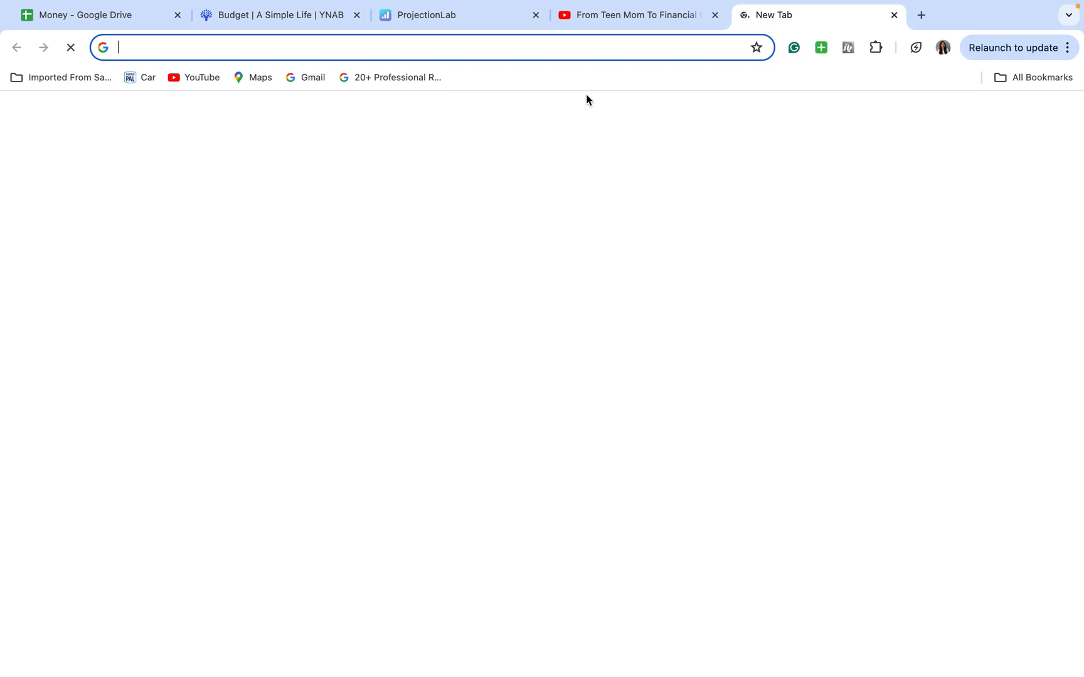
type("3")
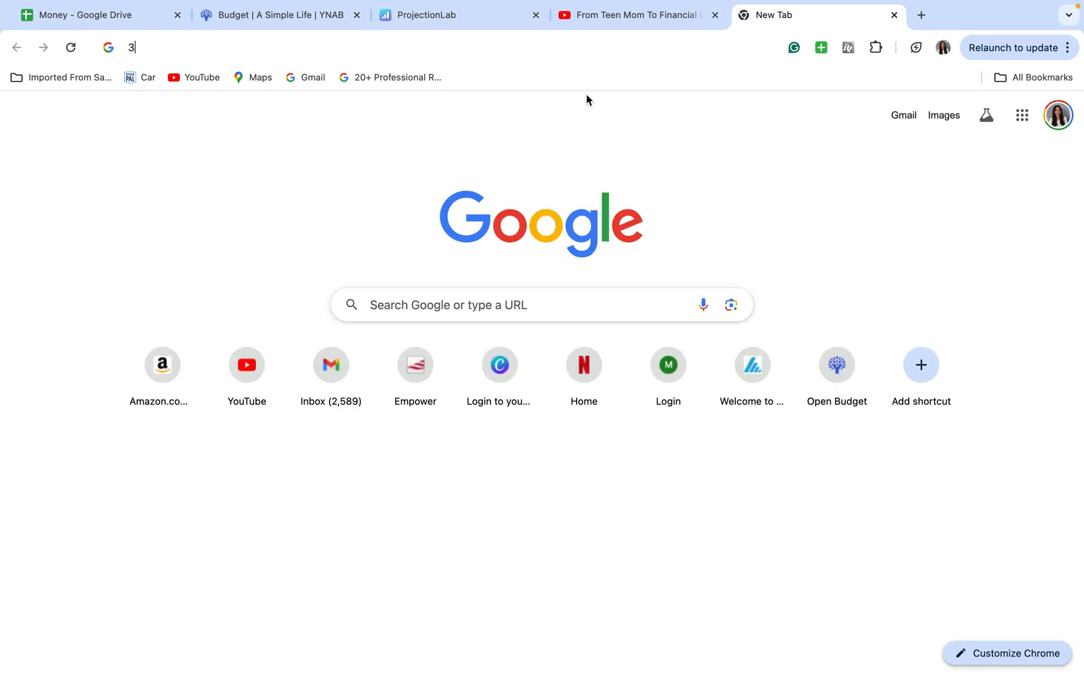
type("28")
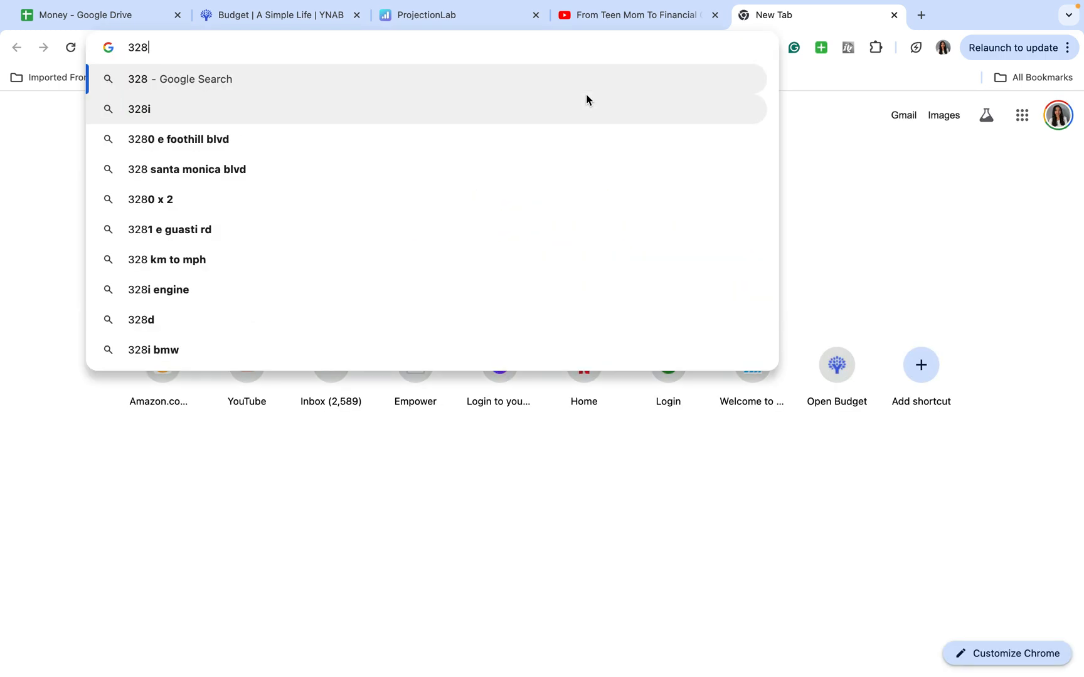
type("4.39+")
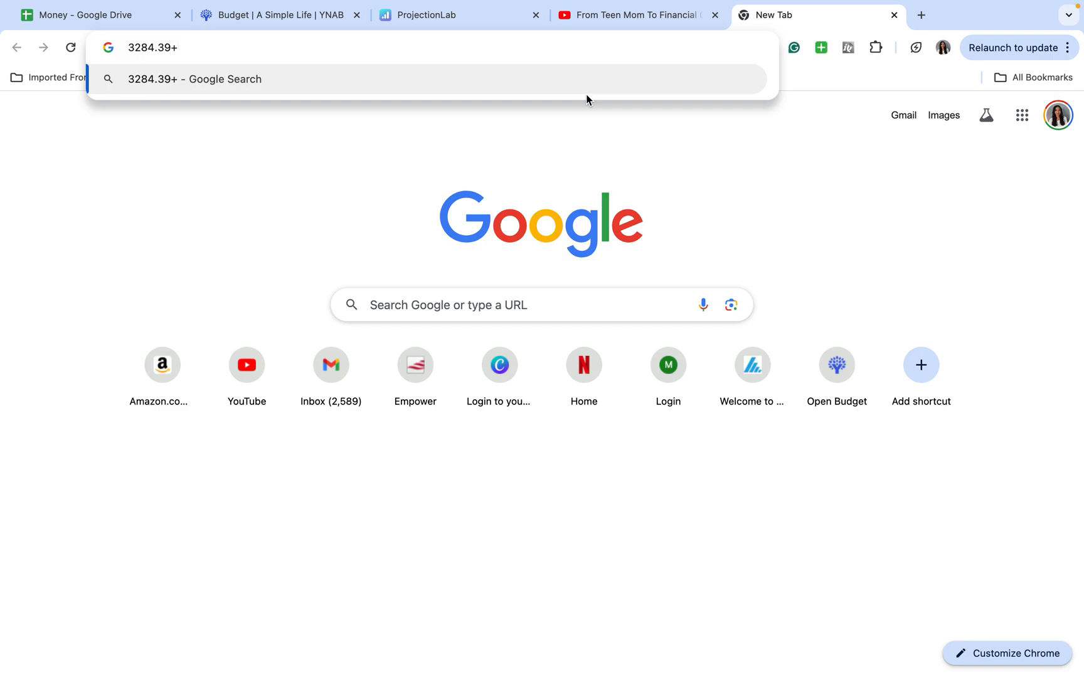
type("15")
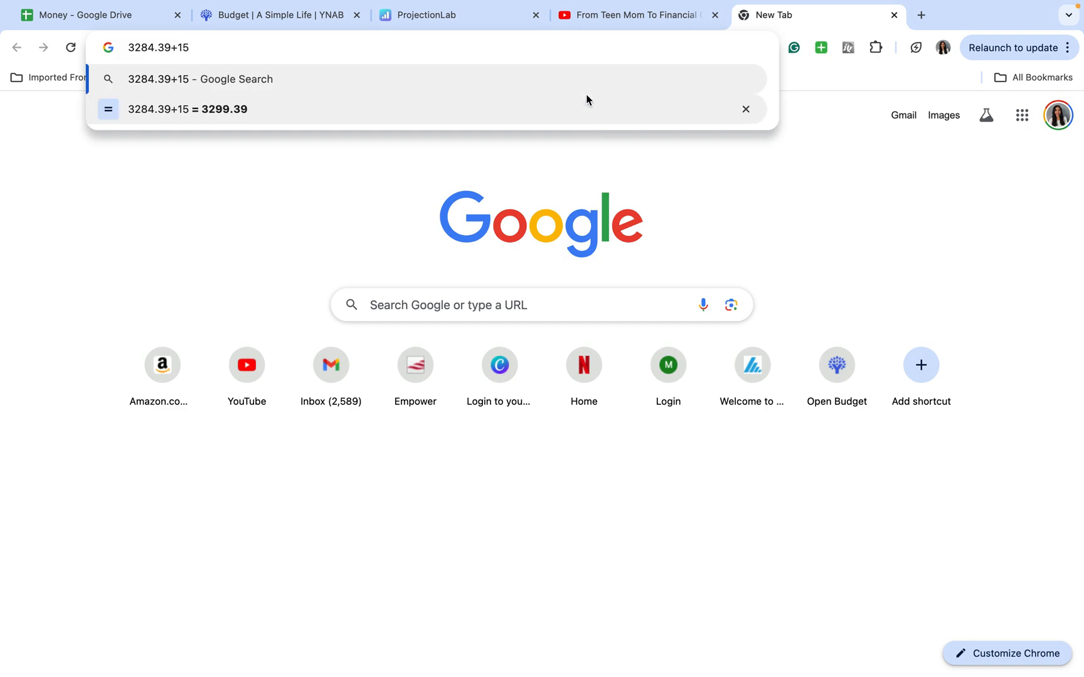
type("96")
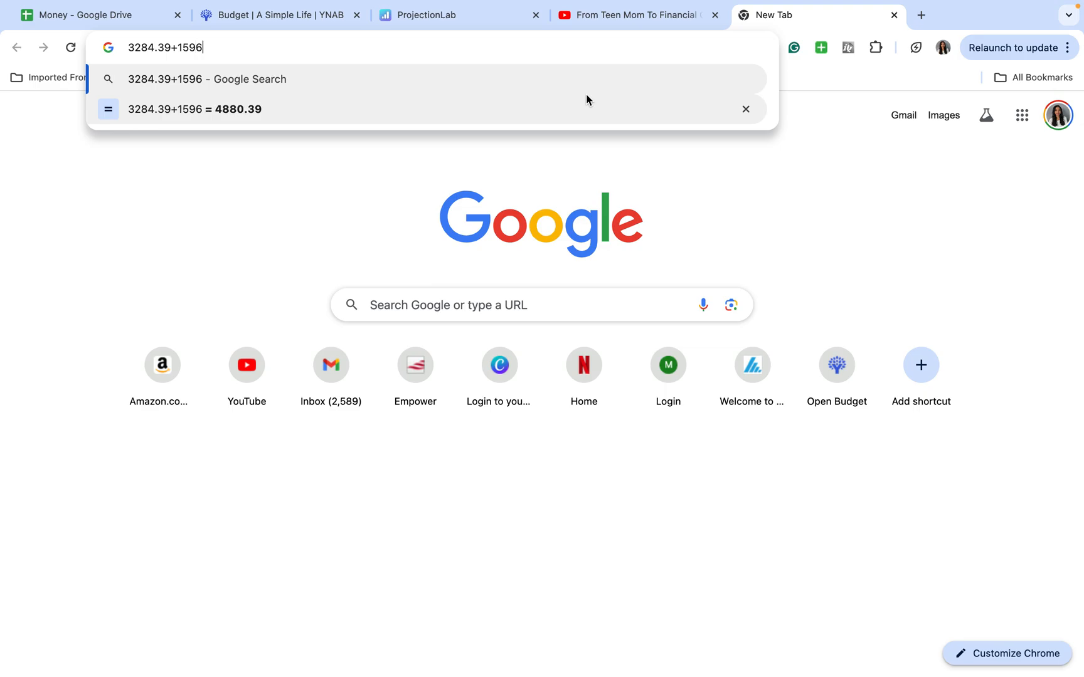
type("5.56")
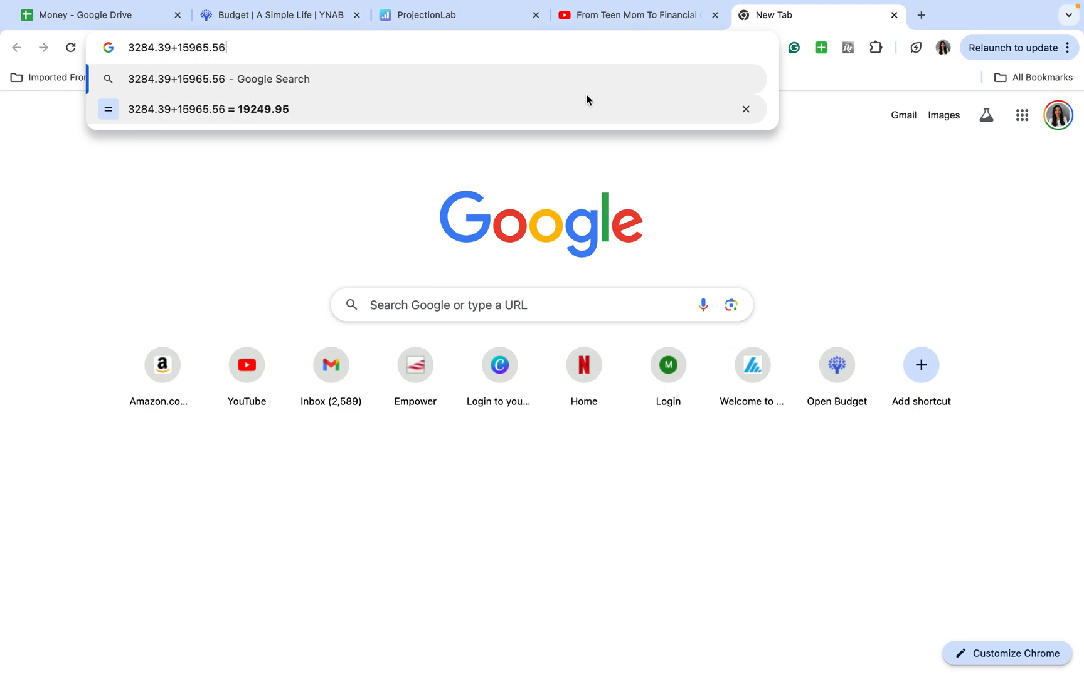
key("Return")
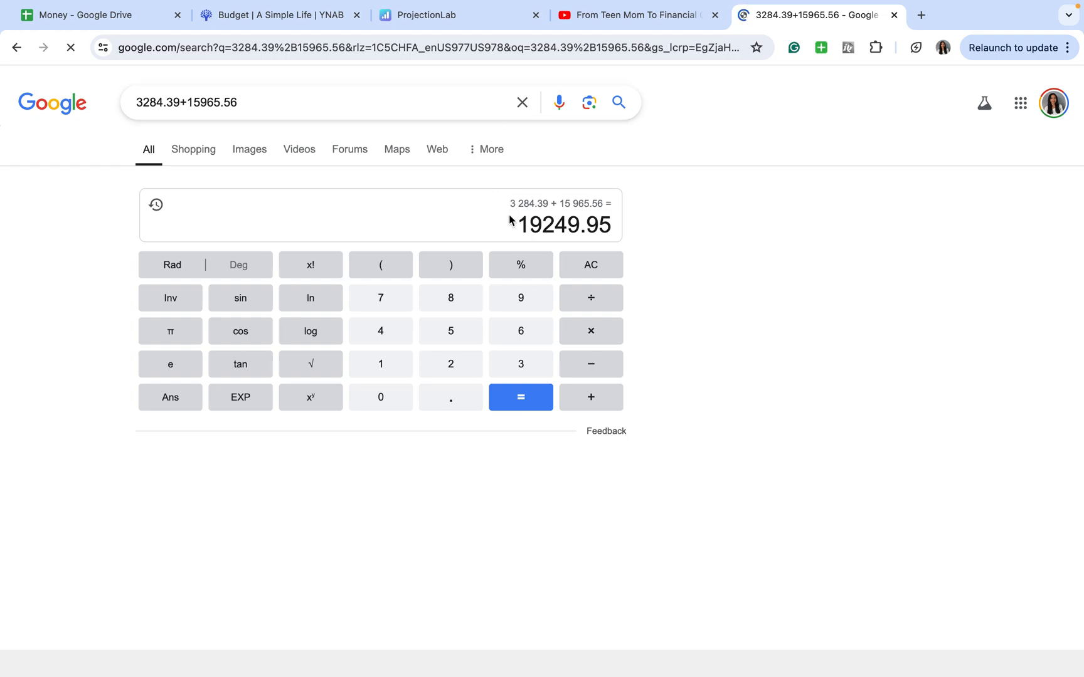
left_click_drag(522, 227, 600, 227)
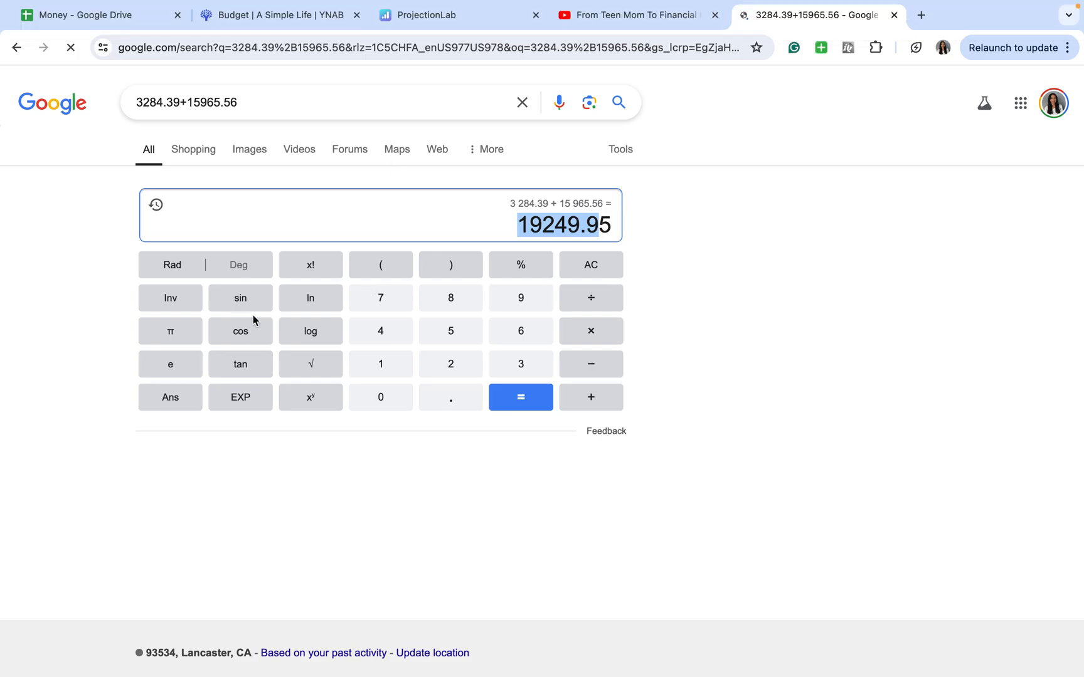
Return to ProjectionLab and set the Taxable Investments balance to the calculated sum, 19249.95
left_click(419, 14)
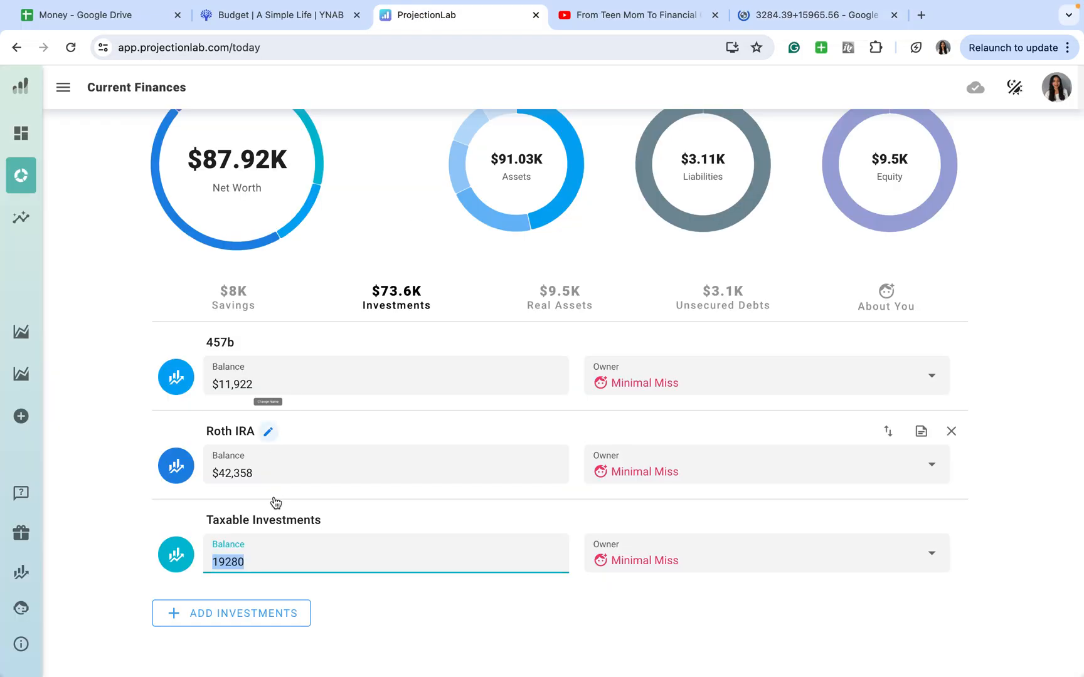
left_click(799, 22)
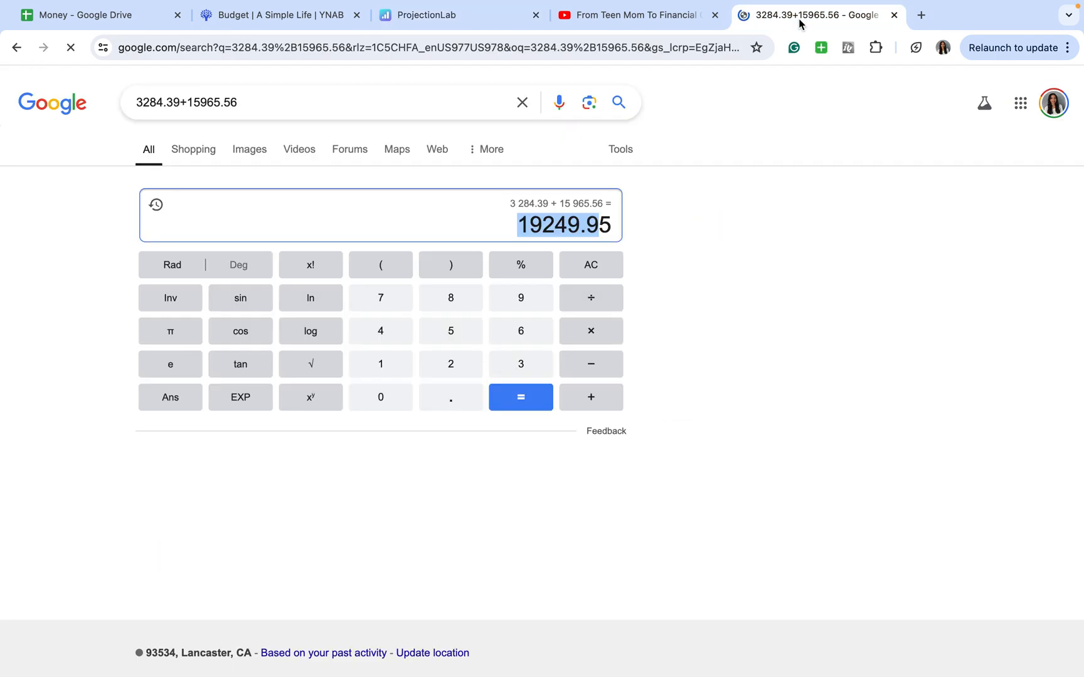
left_click(433, 25)
type("1")
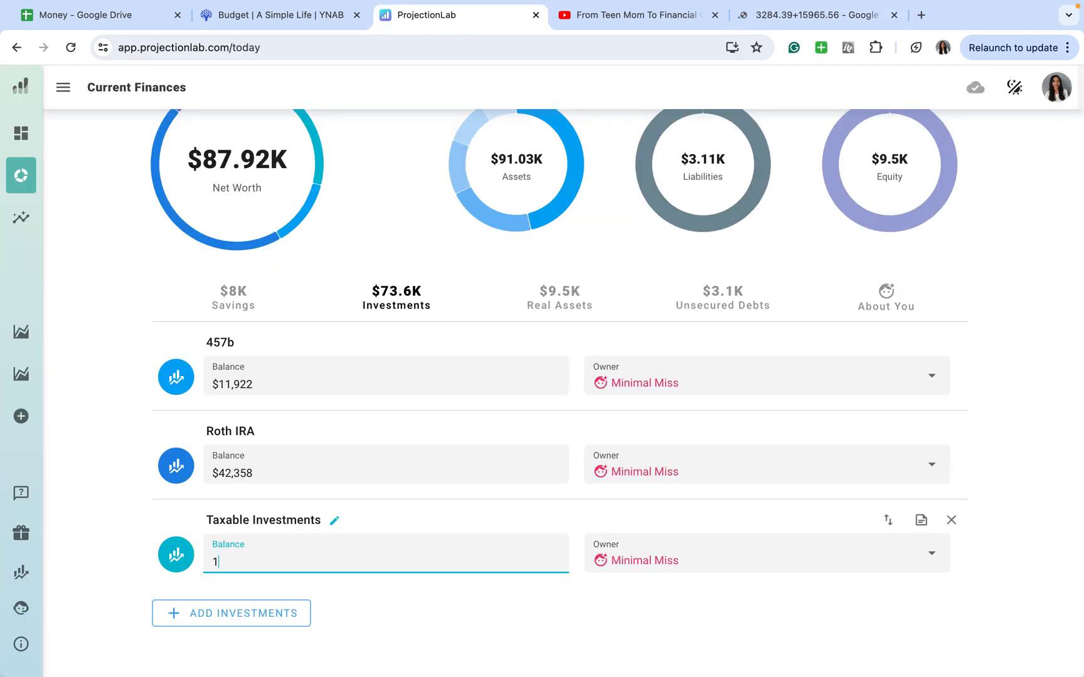
type("9249.95")
left_click(313, 585)
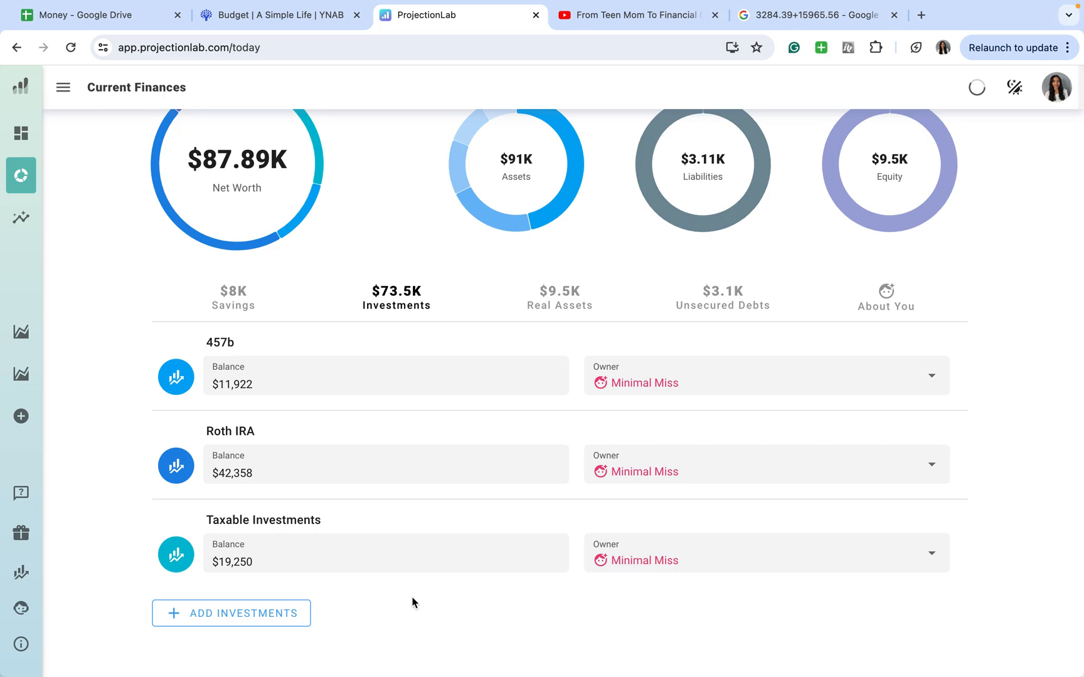
Correct the Taxable Investments balance to the whole-dollar amount of $19,249
left_click(350, 551)
left_click(350, 552)
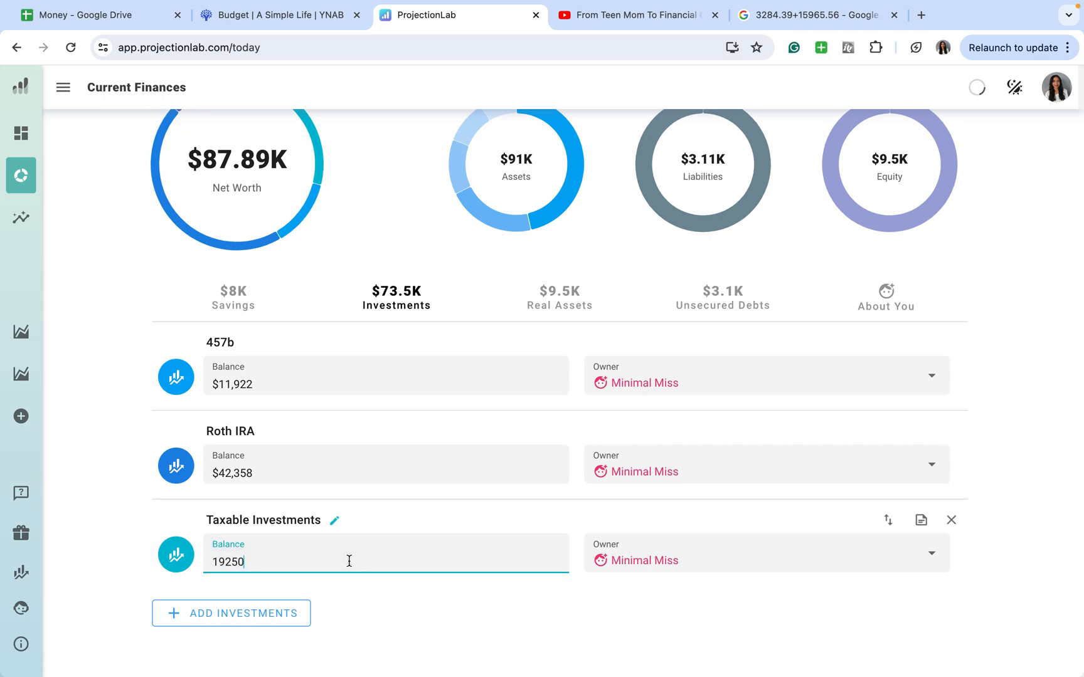
key("BackSpace")
key("BackSpace")
type("49")
left_click(372, 613)
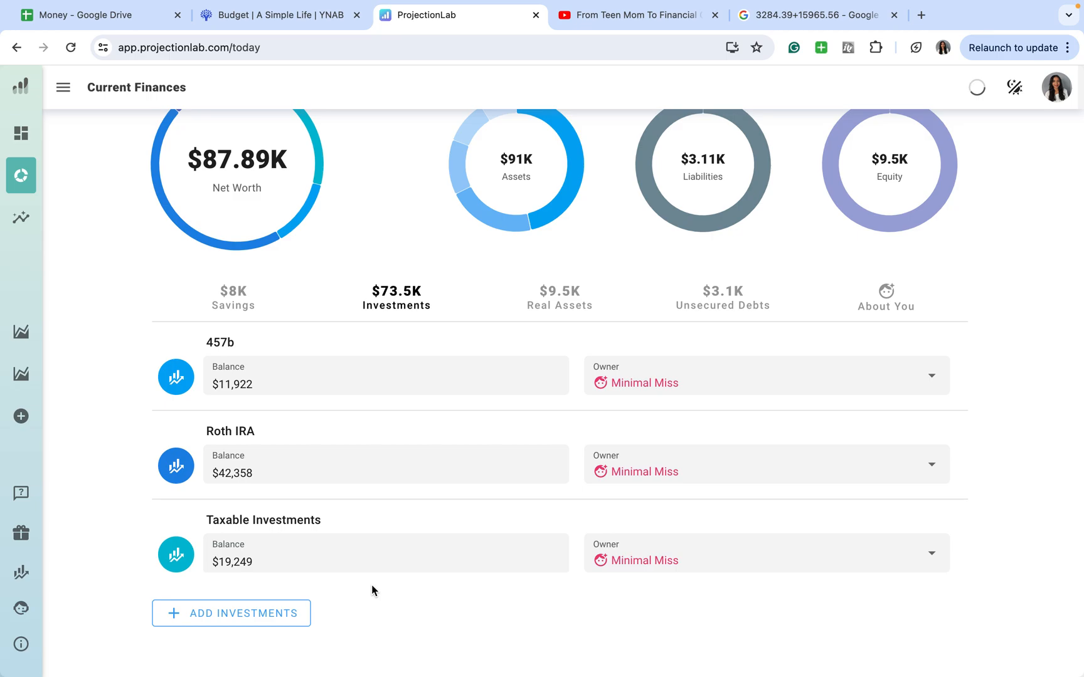
Set the car's current value to $9,000 in the real assets
left_click(559, 304)
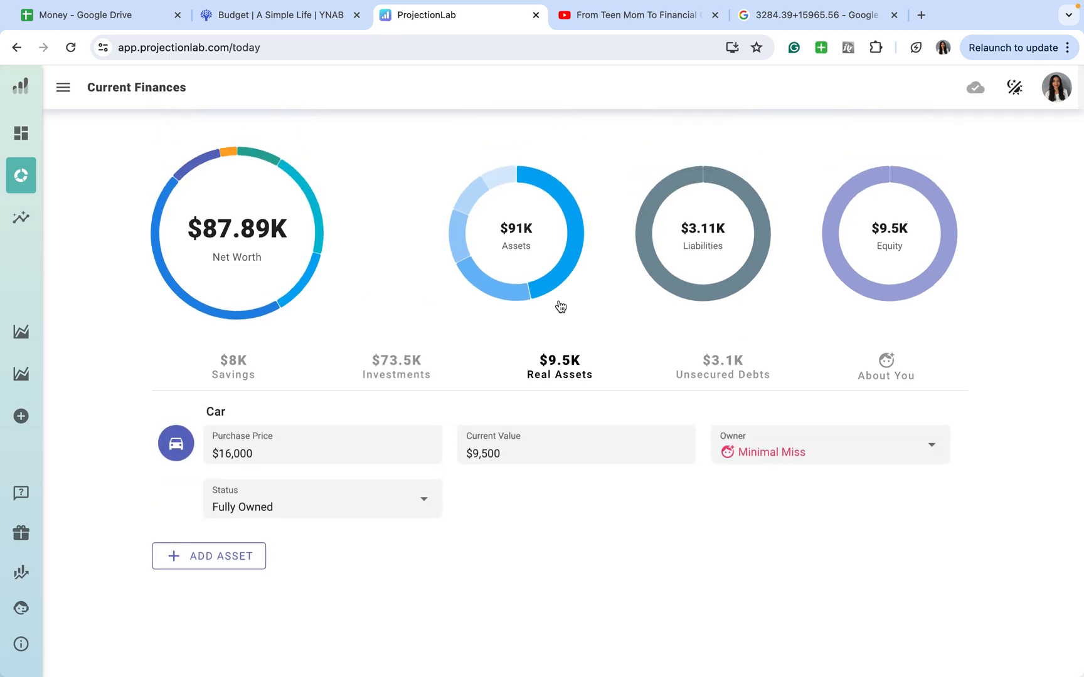
left_click(491, 451)
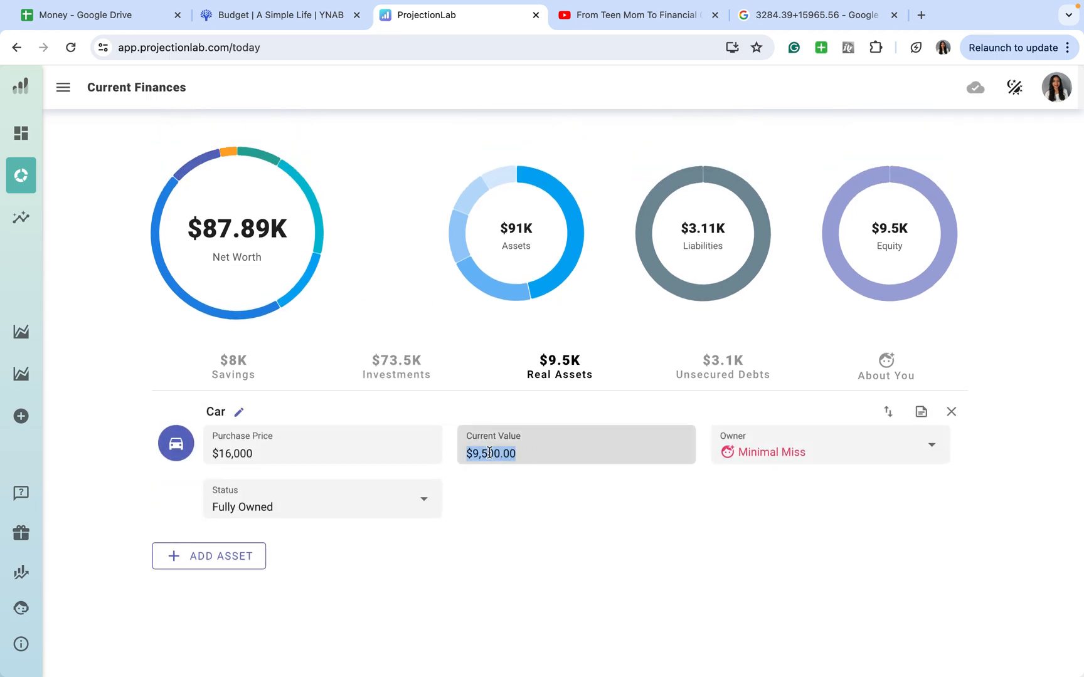
left_click(482, 452)
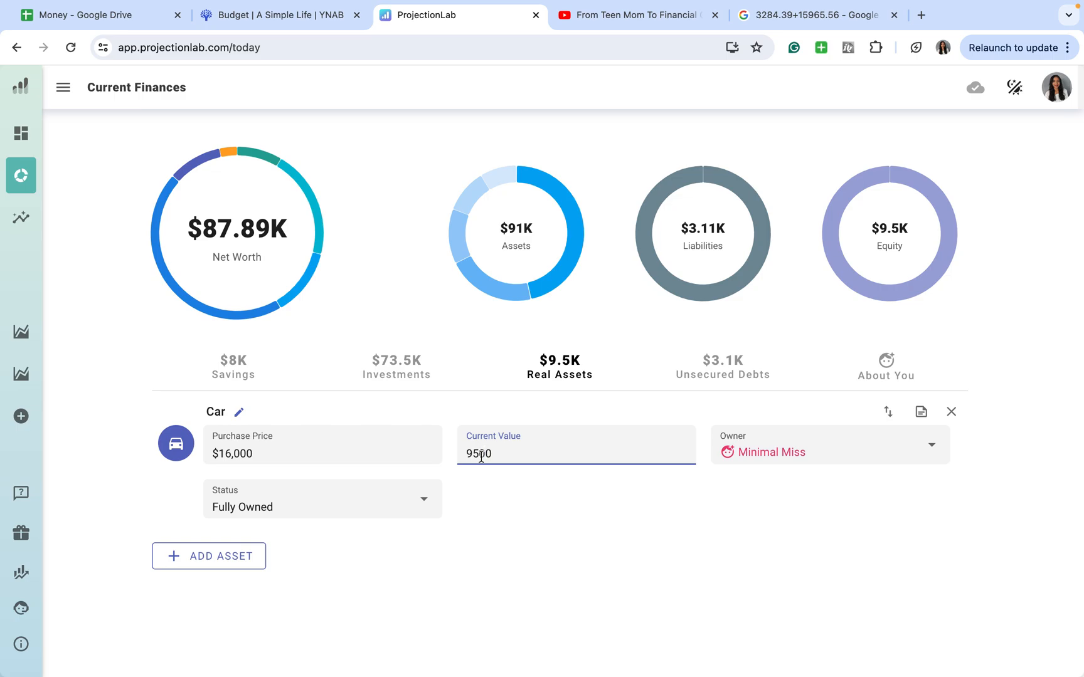
key("BackSpace")
type("0")
left_click(534, 479)
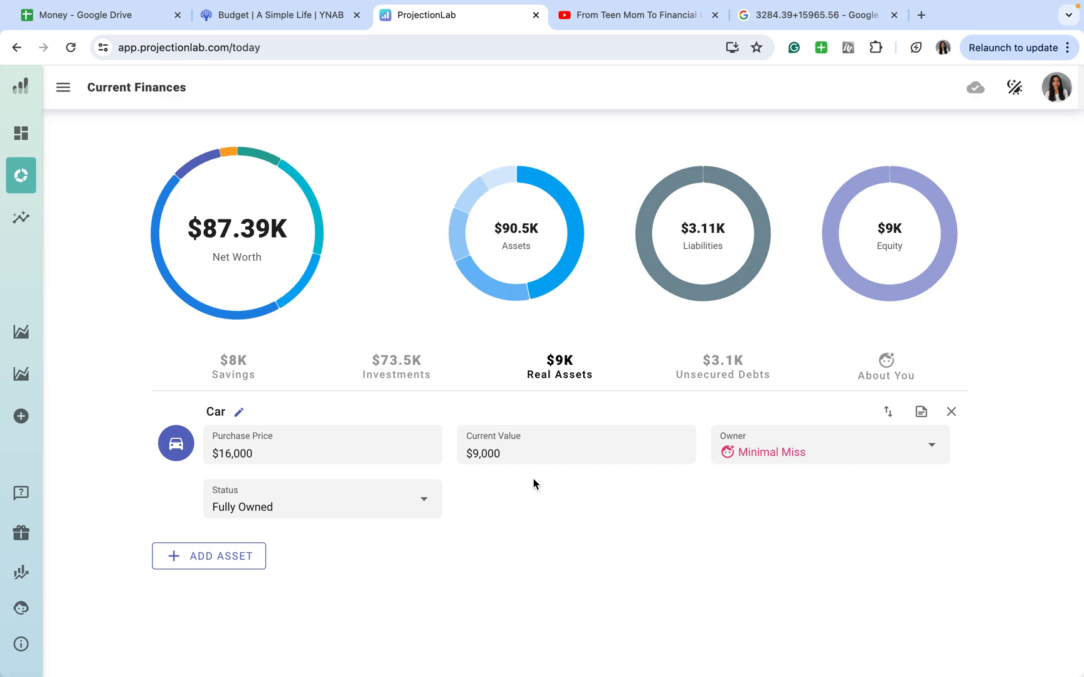
Set the credit card debt balance to 1060.12 in the unsecured debts
left_click(740, 386)
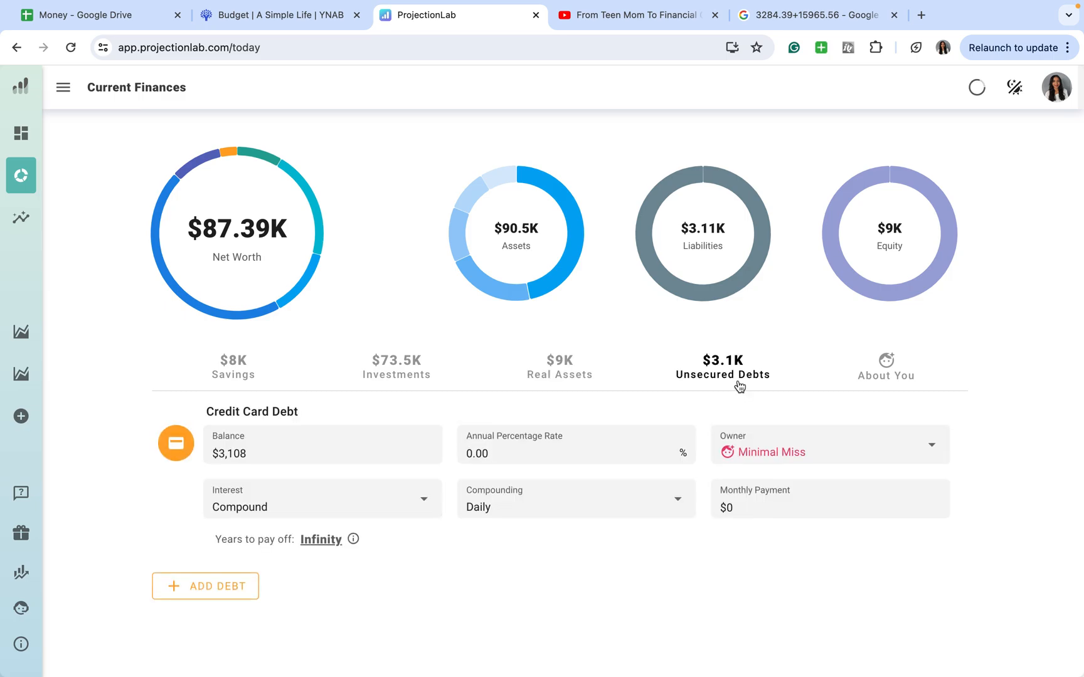
left_click(298, 444)
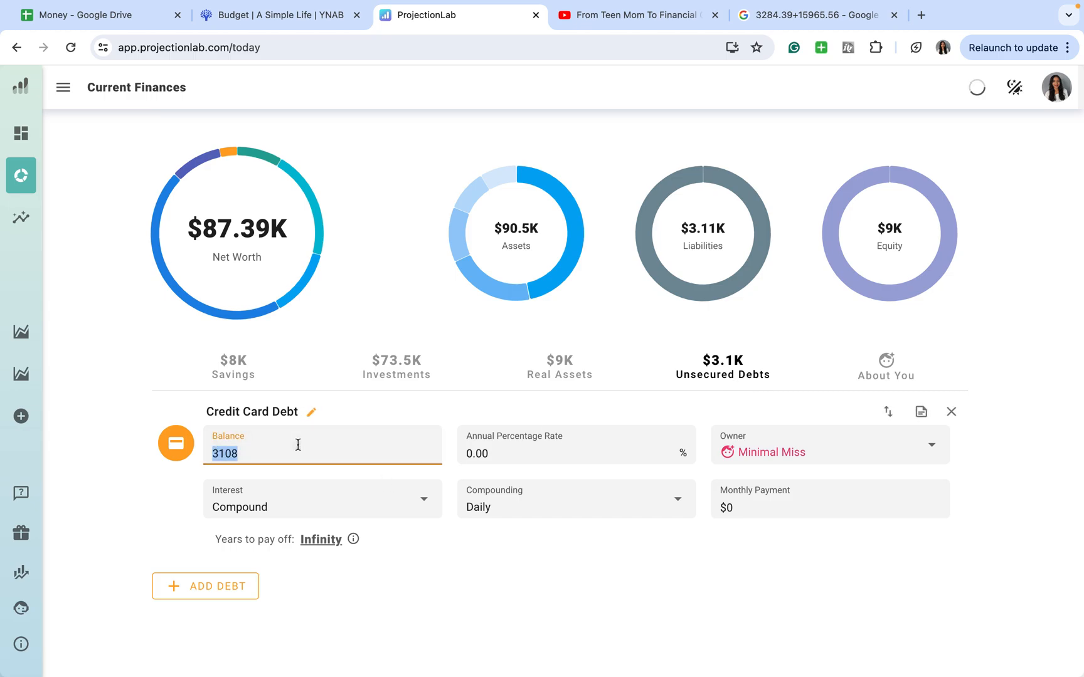
type("1060")
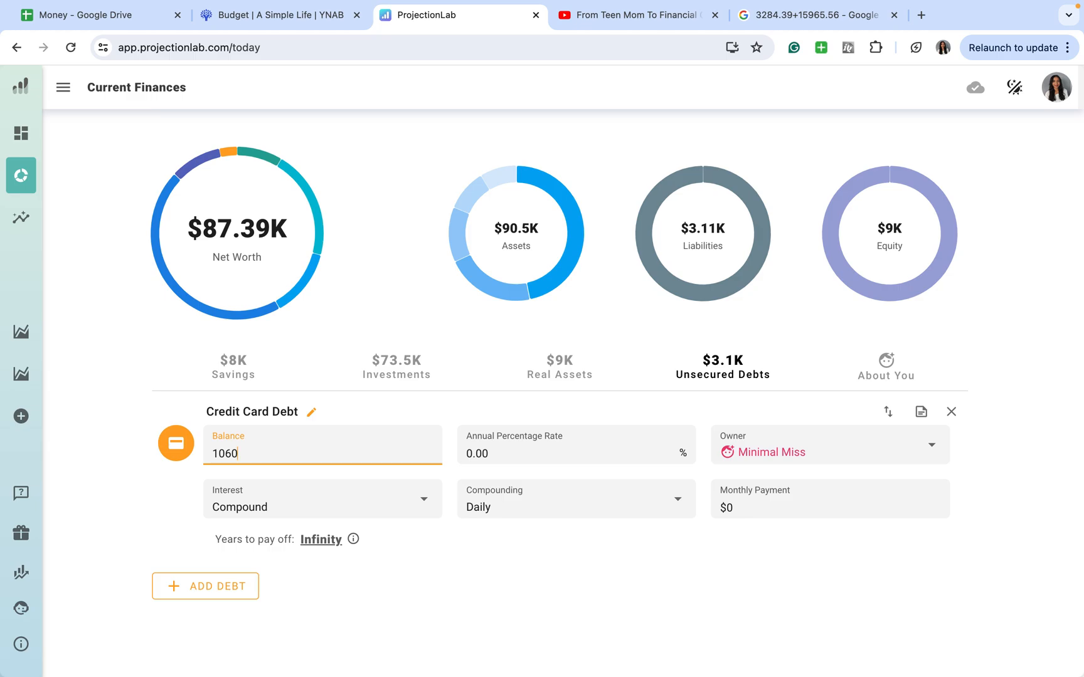
type(".12")
left_click(467, 561)
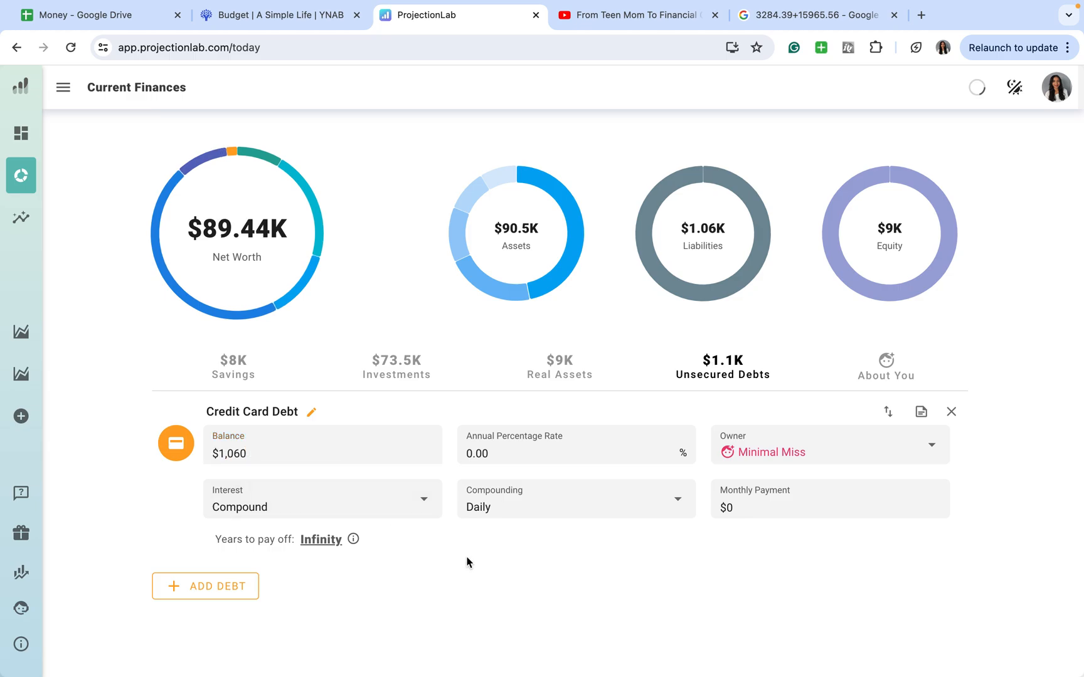
Correct the 457b balance in the investments to $116,581
left_click(822, 358)
left_click(257, 369)
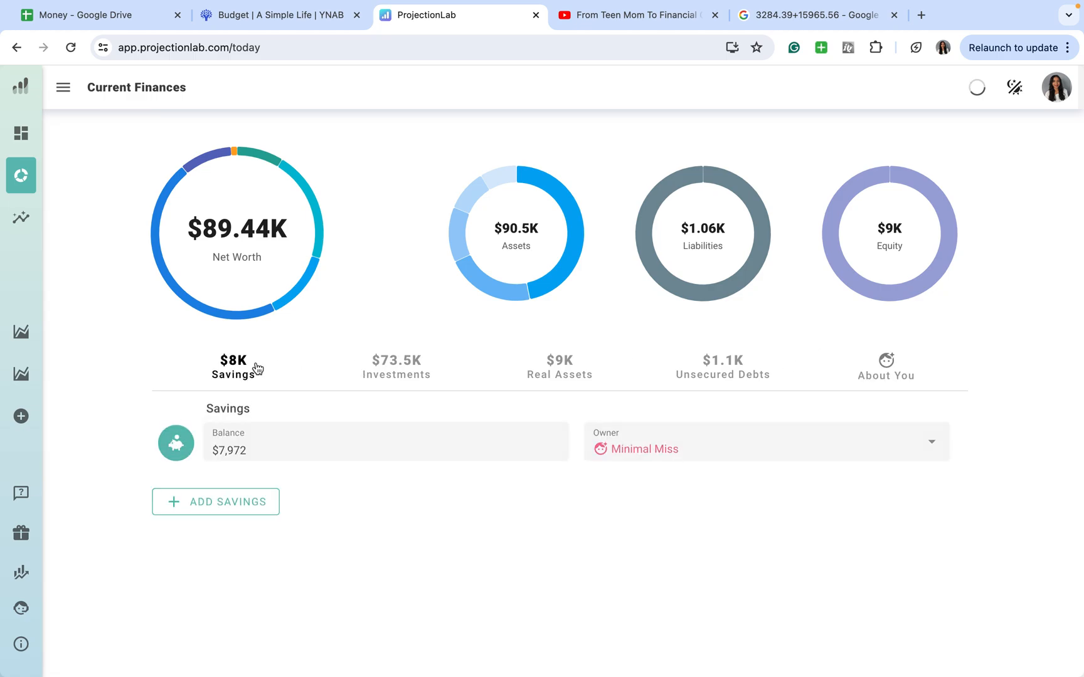
left_click(388, 372)
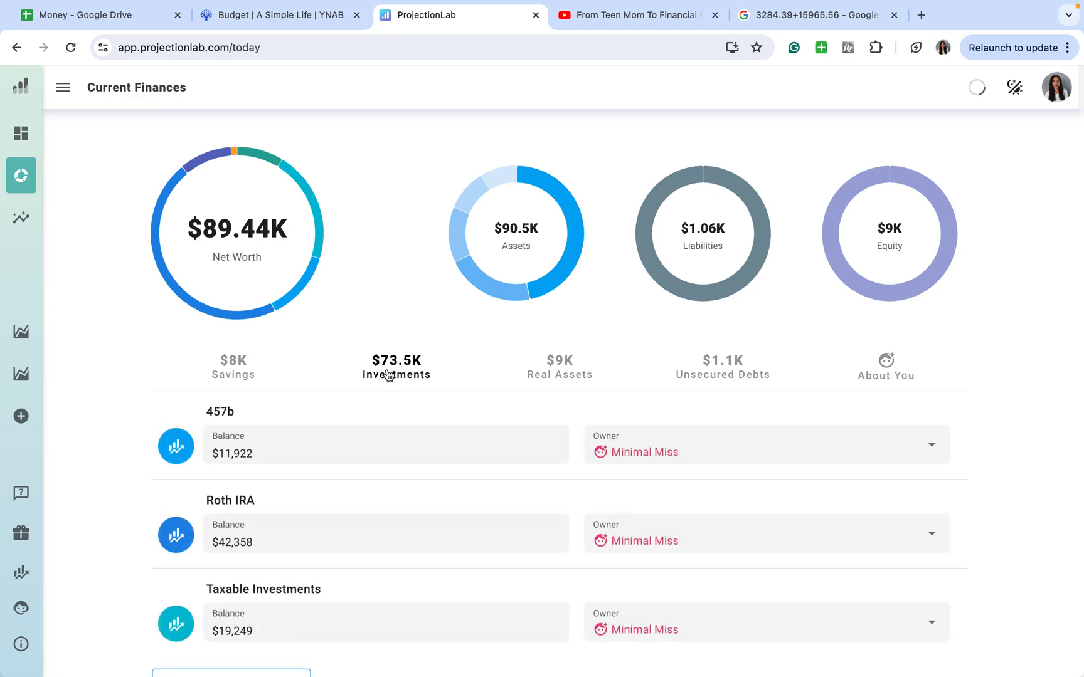
left_click(226, 456)
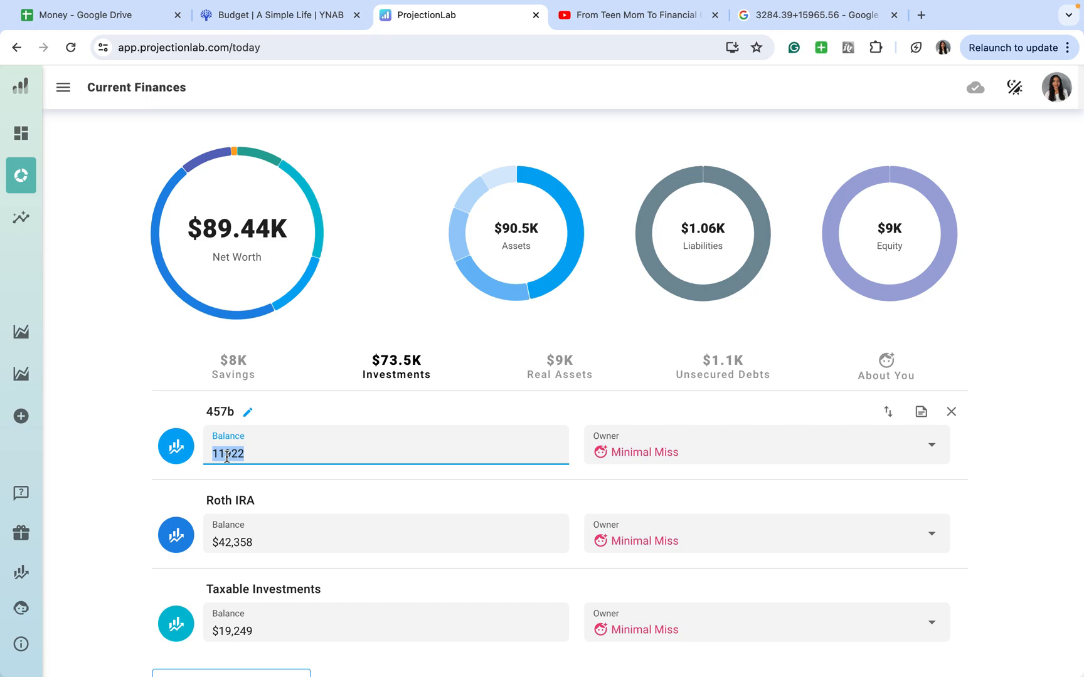
type("16,")
type("5")
type("81")
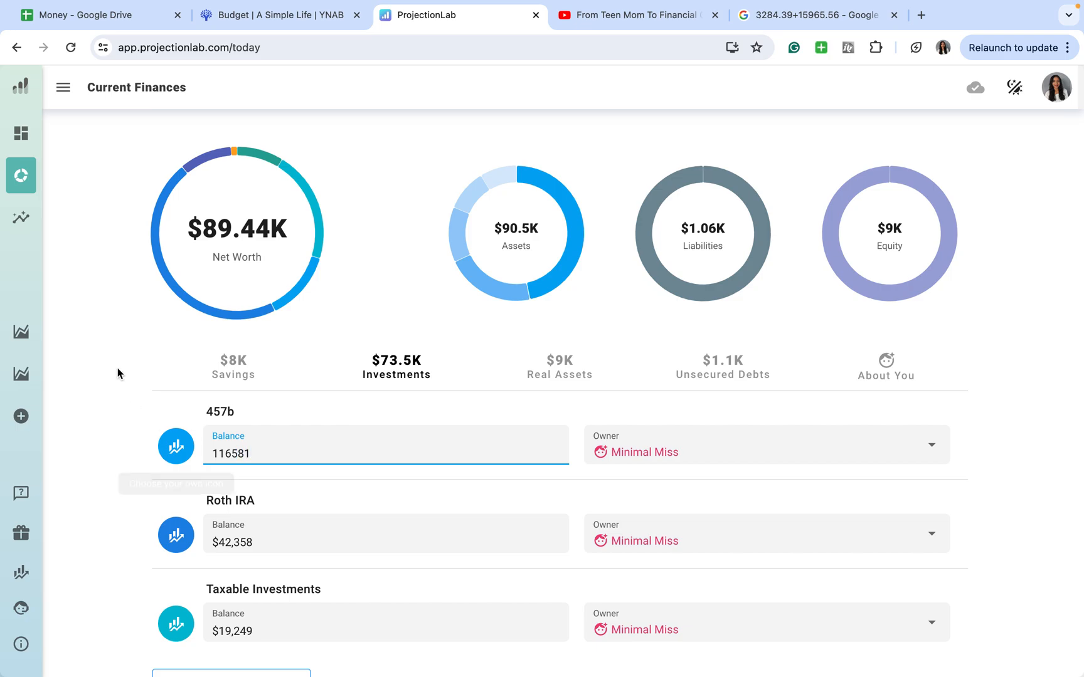
left_click(117, 373)
scroll(265, 411, "down", 2)
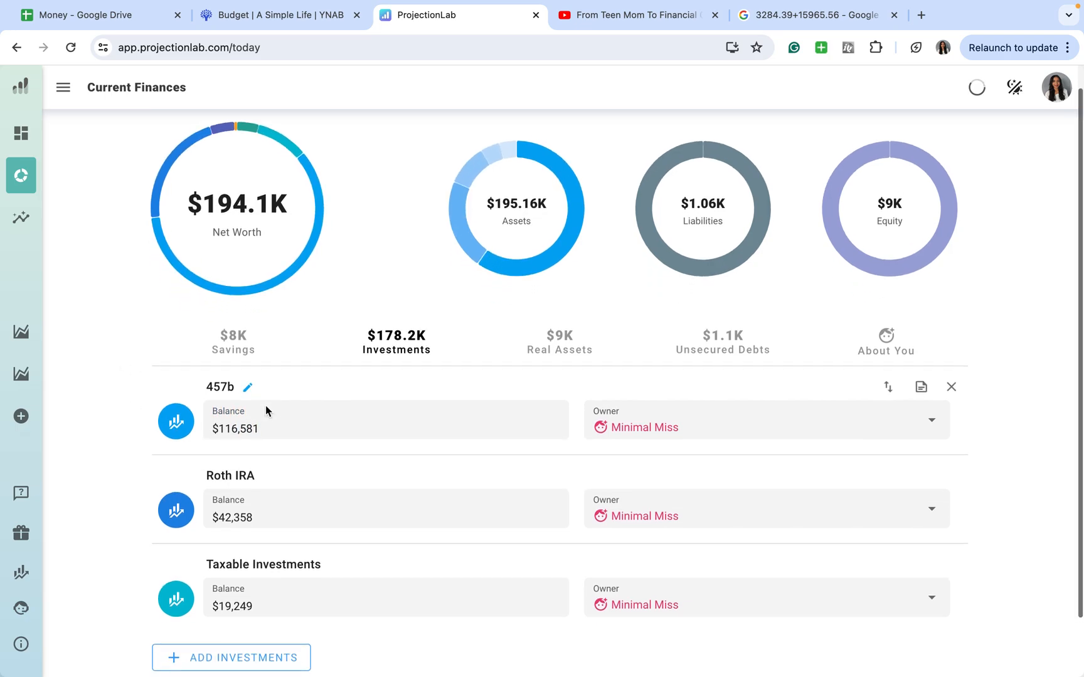
scroll(265, 411, "down", 2)
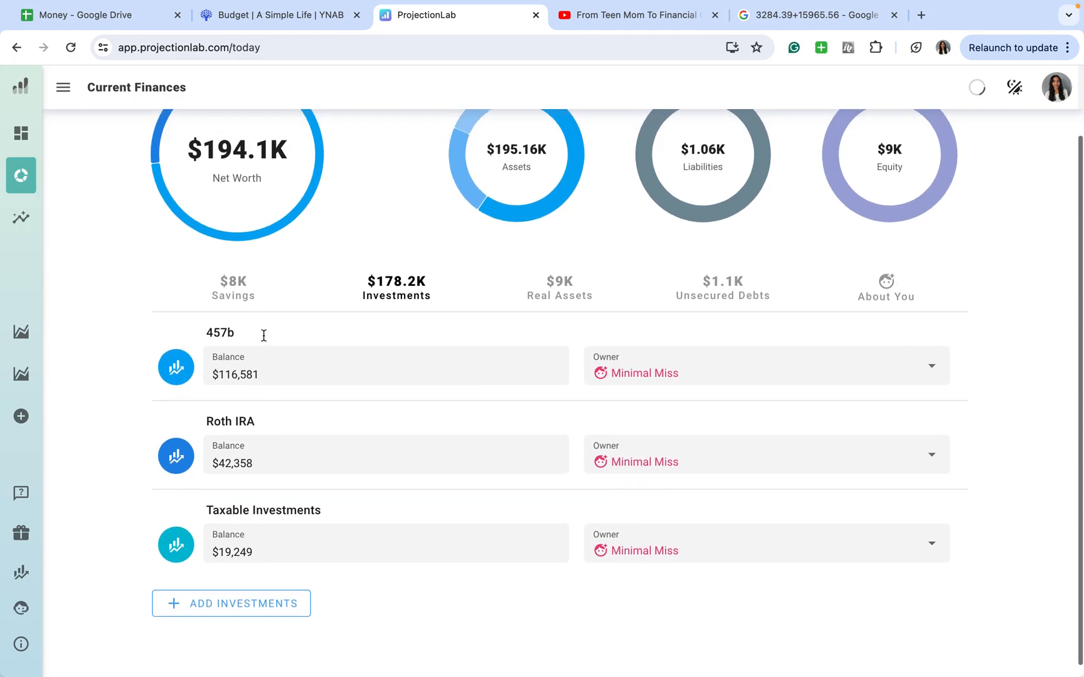
Review the all-time net worth chart and the dated progress points, and return to the current finances
left_click(250, 295)
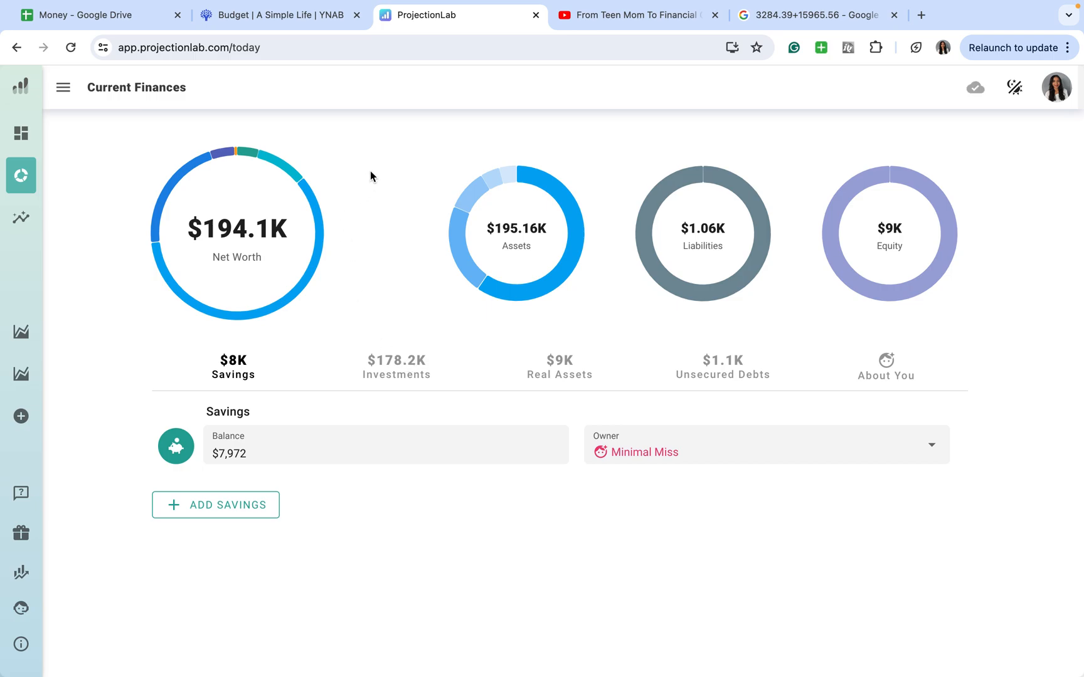
left_click(39, 224)
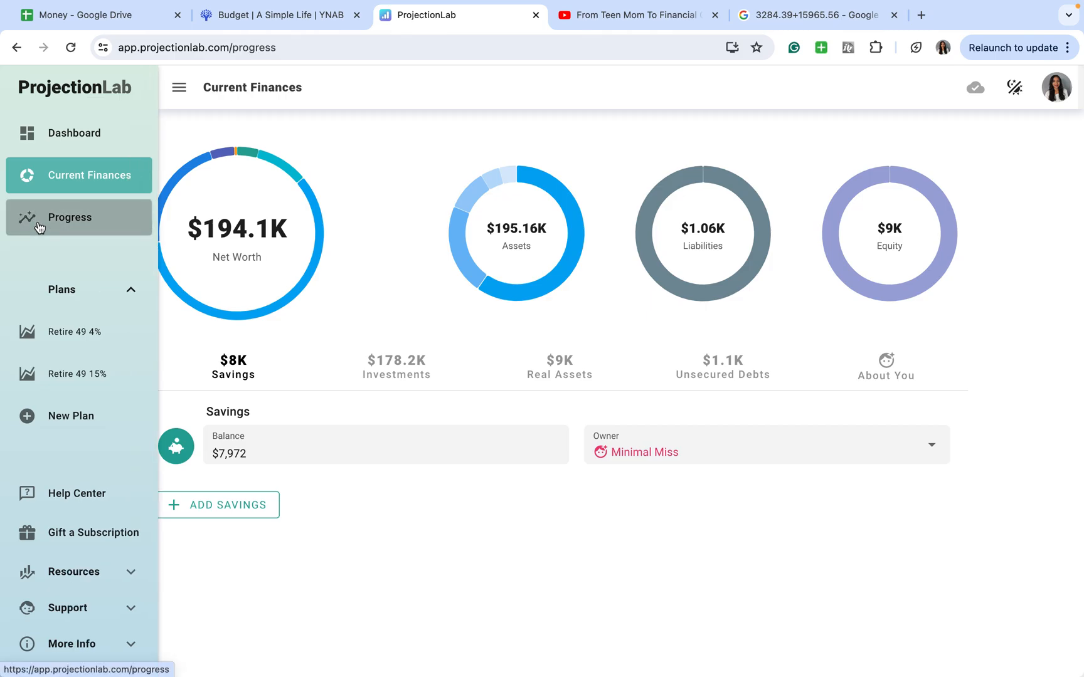
scroll(407, 411, "down", 3)
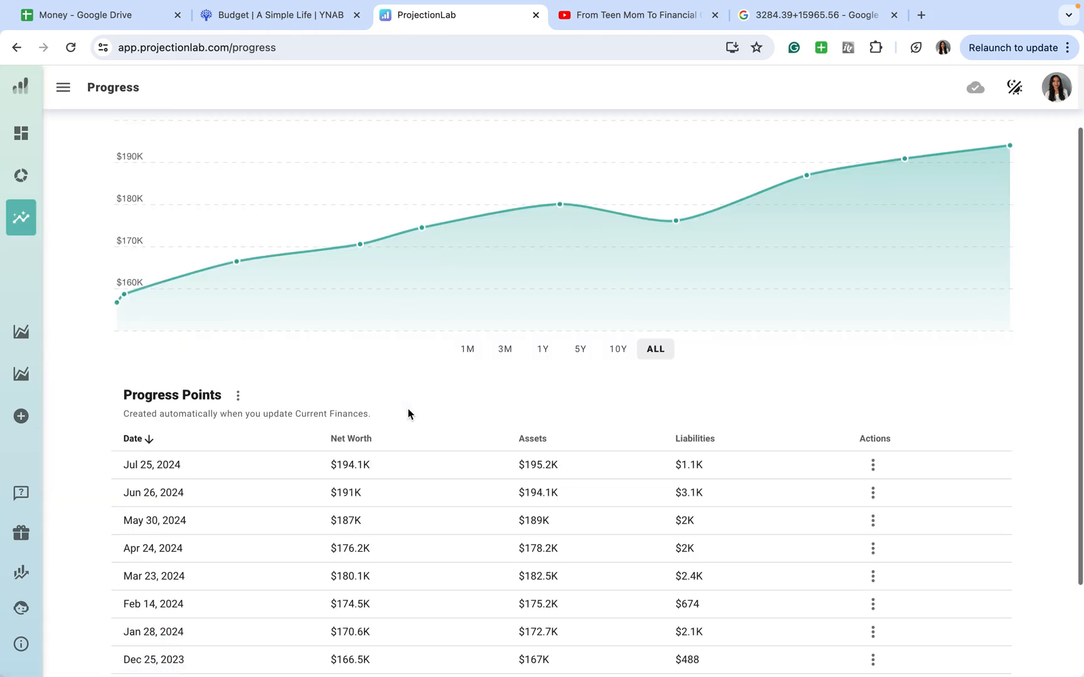
scroll(408, 414, "down", 2)
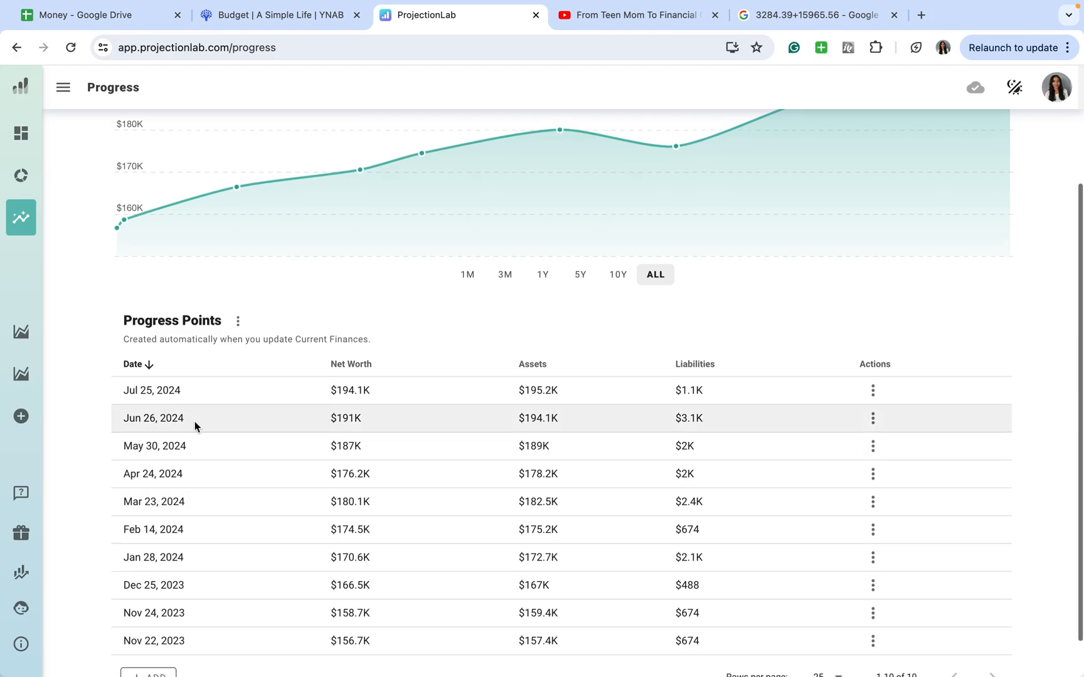
scroll(194, 422, "down", 2)
scroll(175, 401, "up", 5)
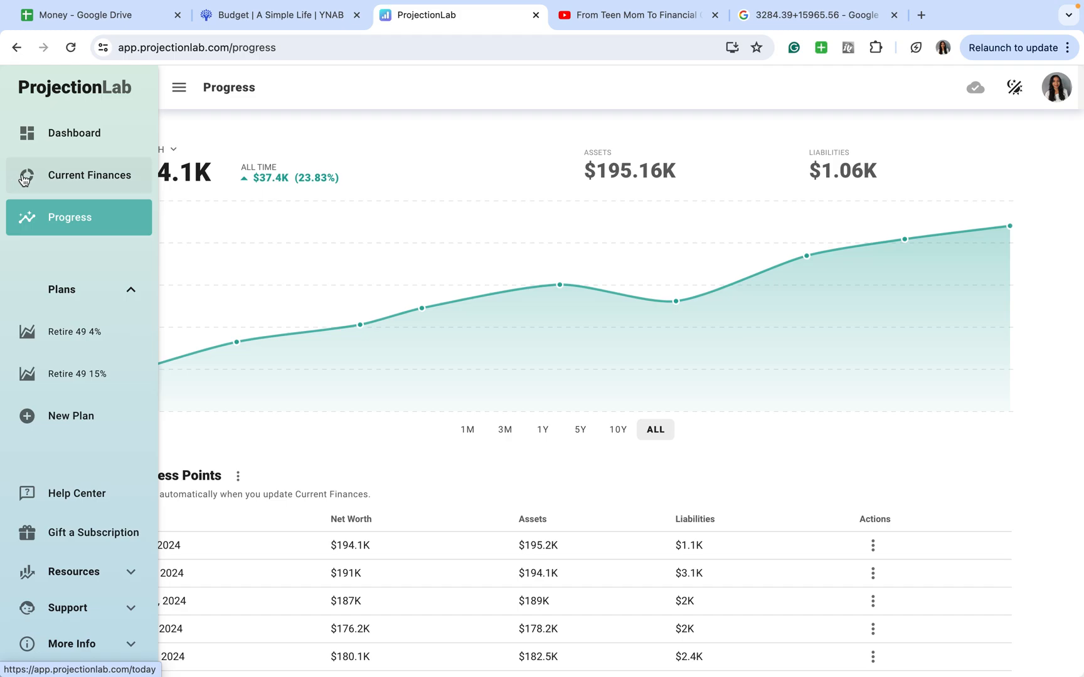
left_click(16, 180)
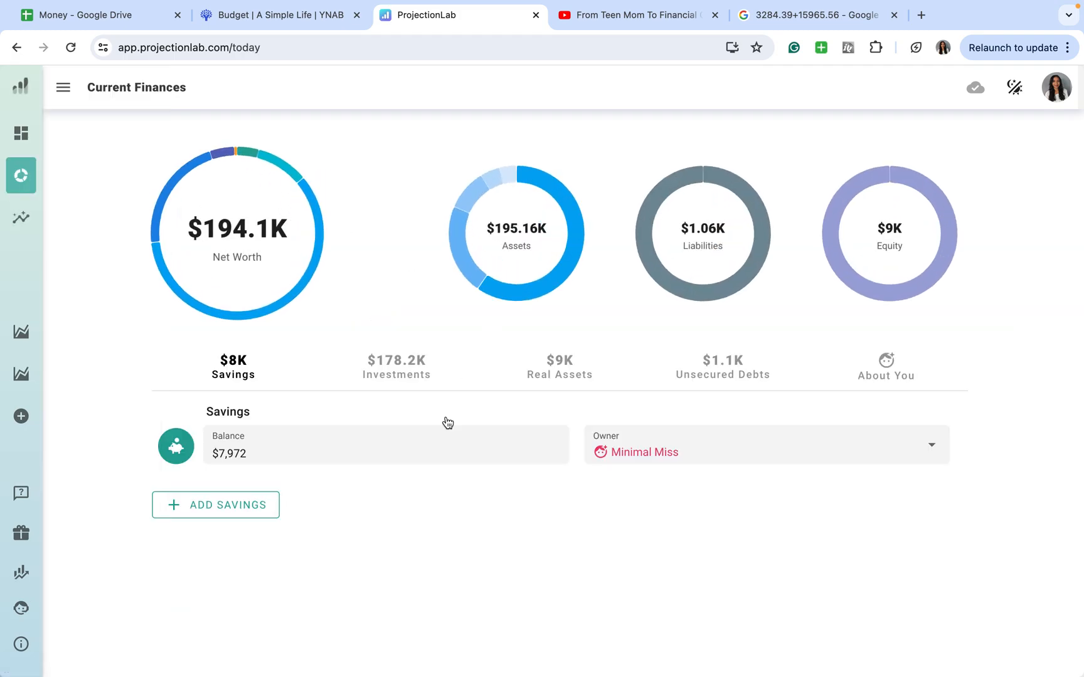
Open the Retire 49 15% plan and examine its net worth projection, income sources and cash flow priorities
left_click(34, 380)
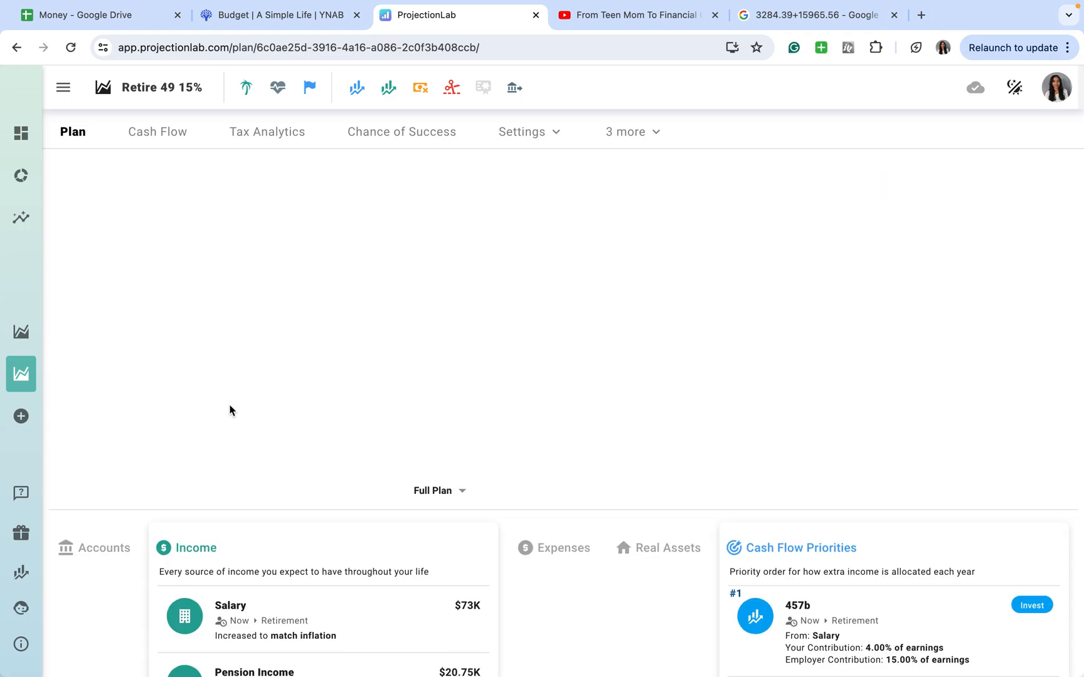
scroll(229, 410, "down", 5)
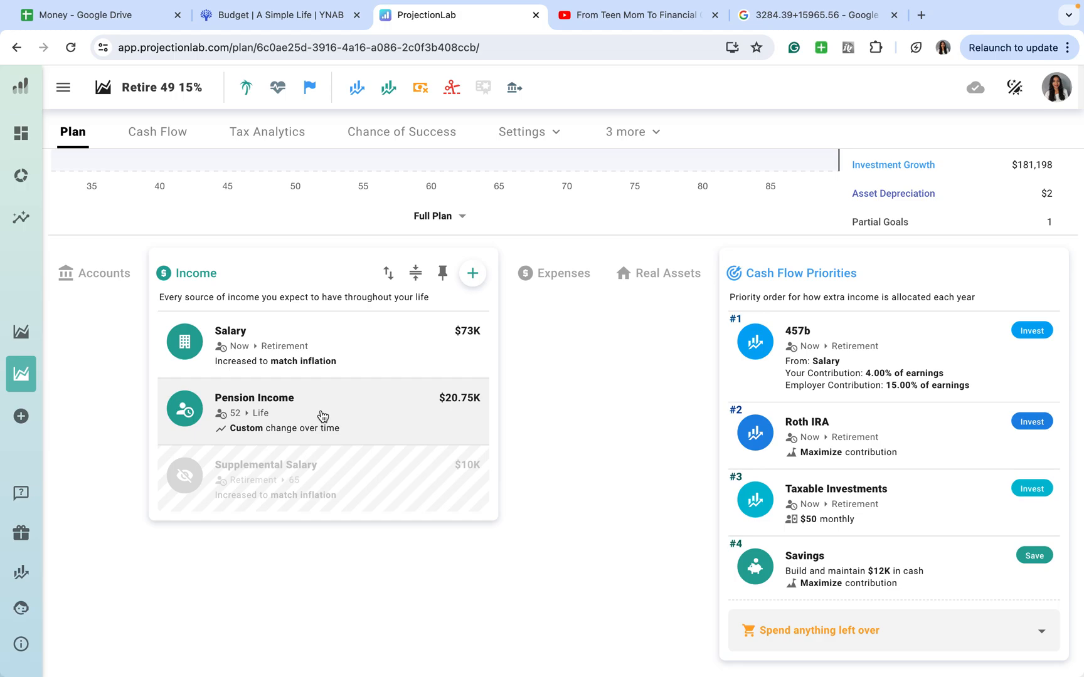
scroll(322, 416, "up", 4)
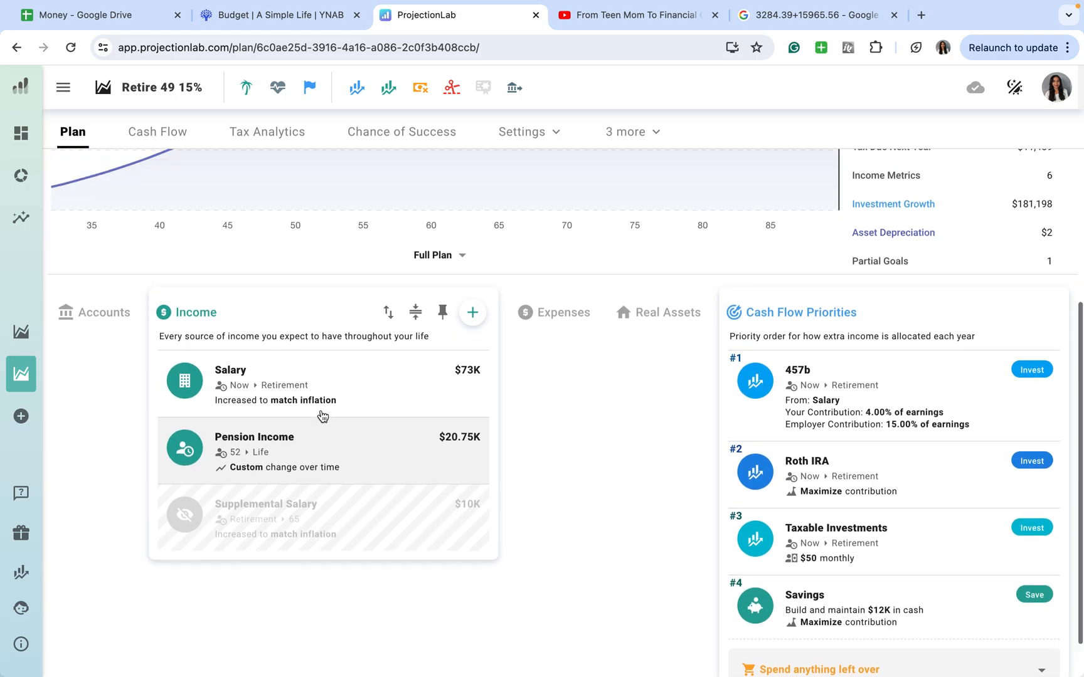
scroll(321, 414, "up", 4)
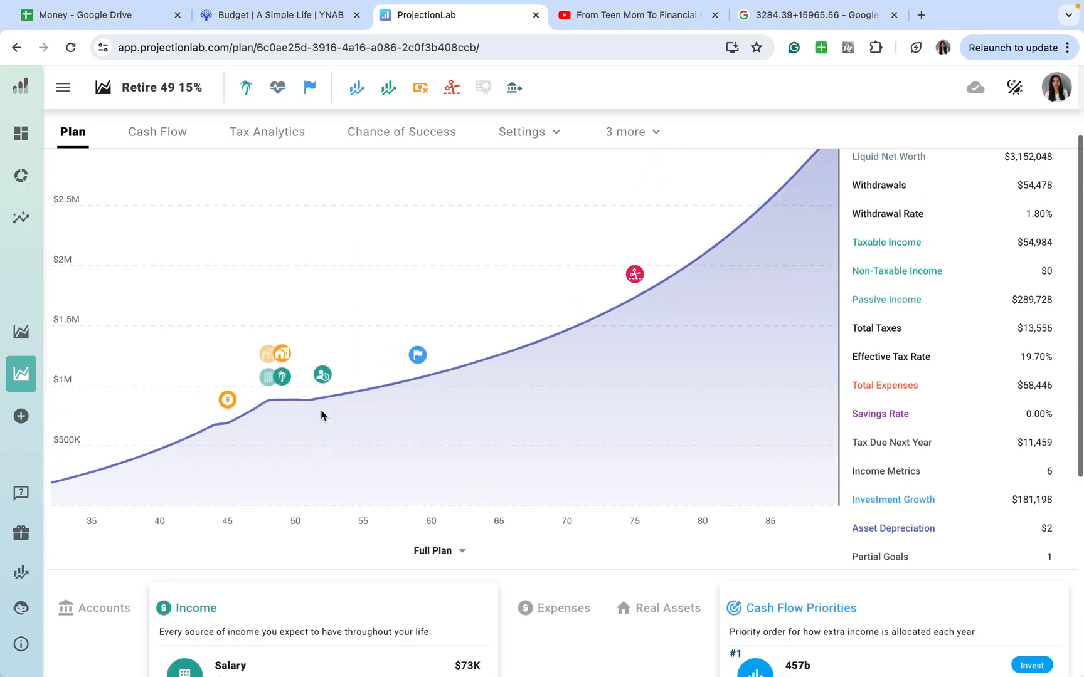
scroll(321, 414, "down", 7)
scroll(321, 415, "down", 2)
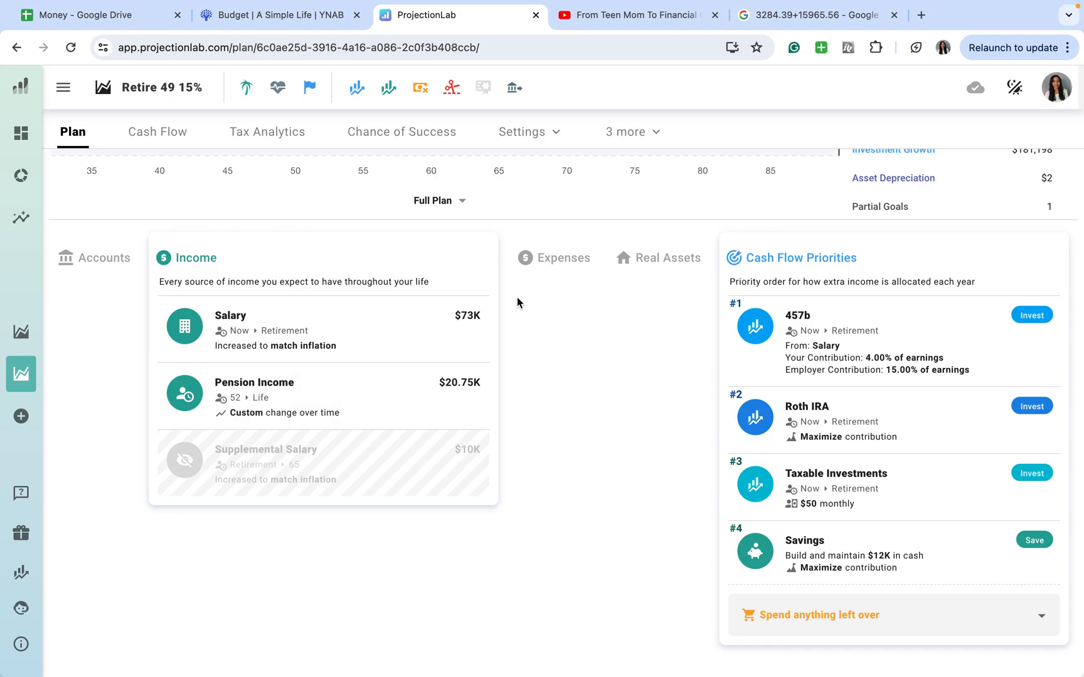
scroll(517, 298, "up", 8)
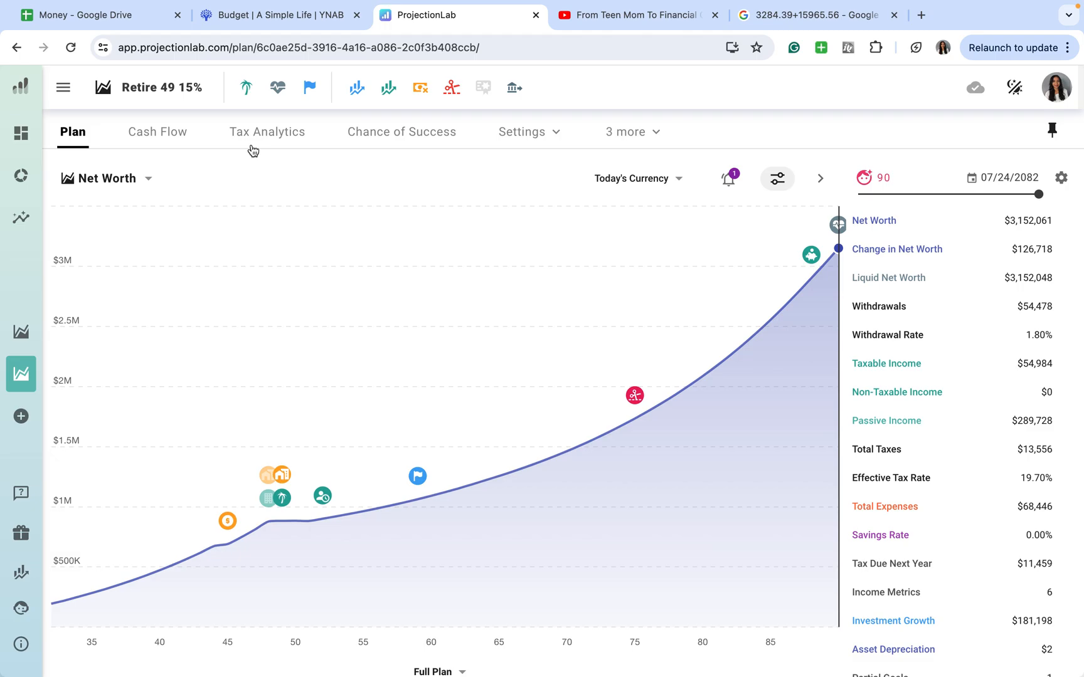
mouse_move(613, 2)
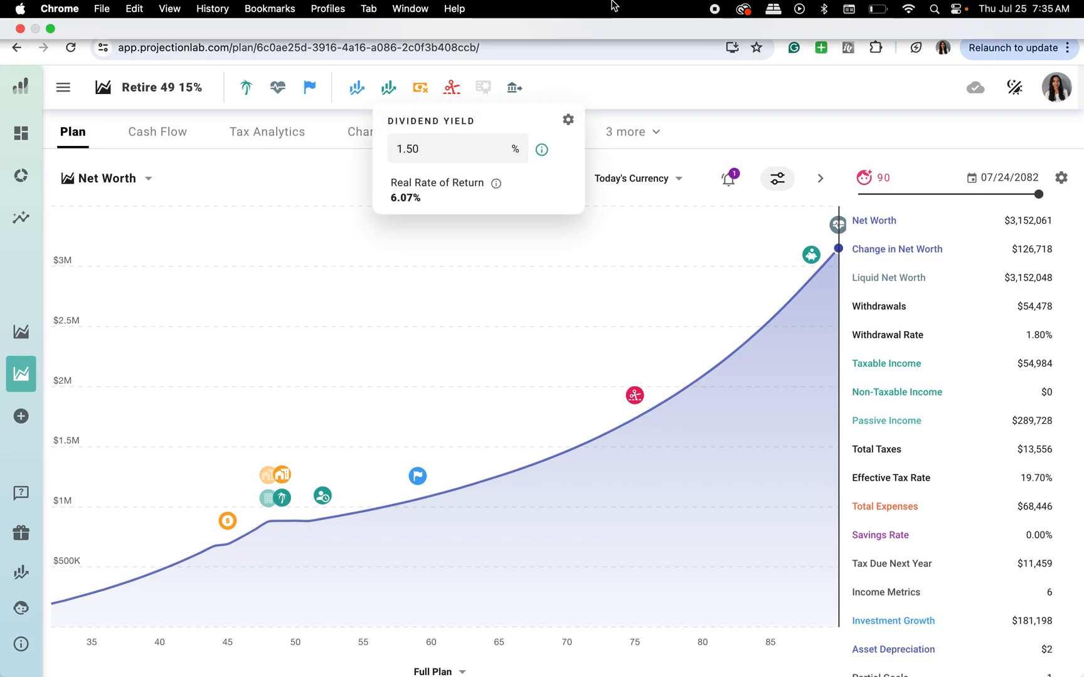